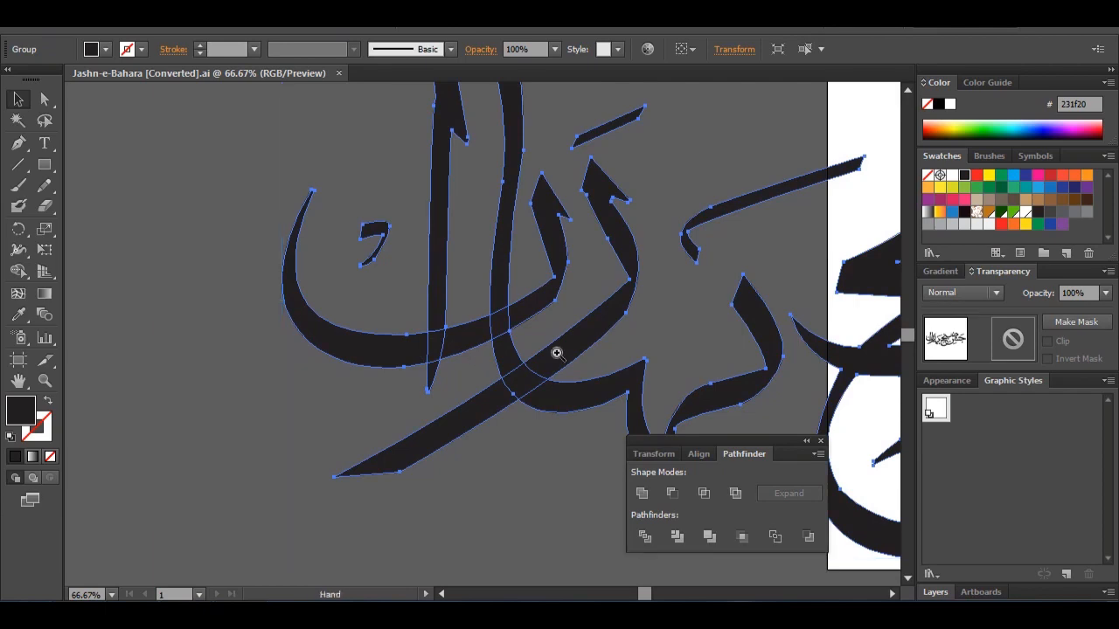
Step: Duplicate the calligraphy group straight above the original
ctrl+alt+click(570, 359)
ctrl+alt+click(569, 359)
ctrl+alt+click(569, 359)
drag(562, 361, 513, 469)
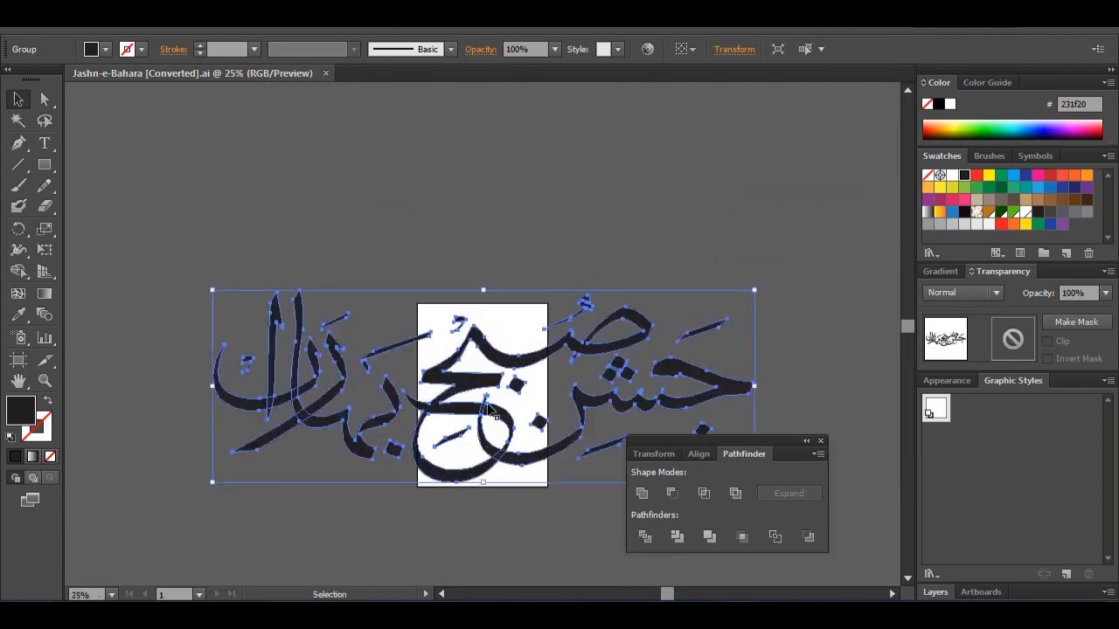
alt+shift+drag(485, 382, 485, 181)
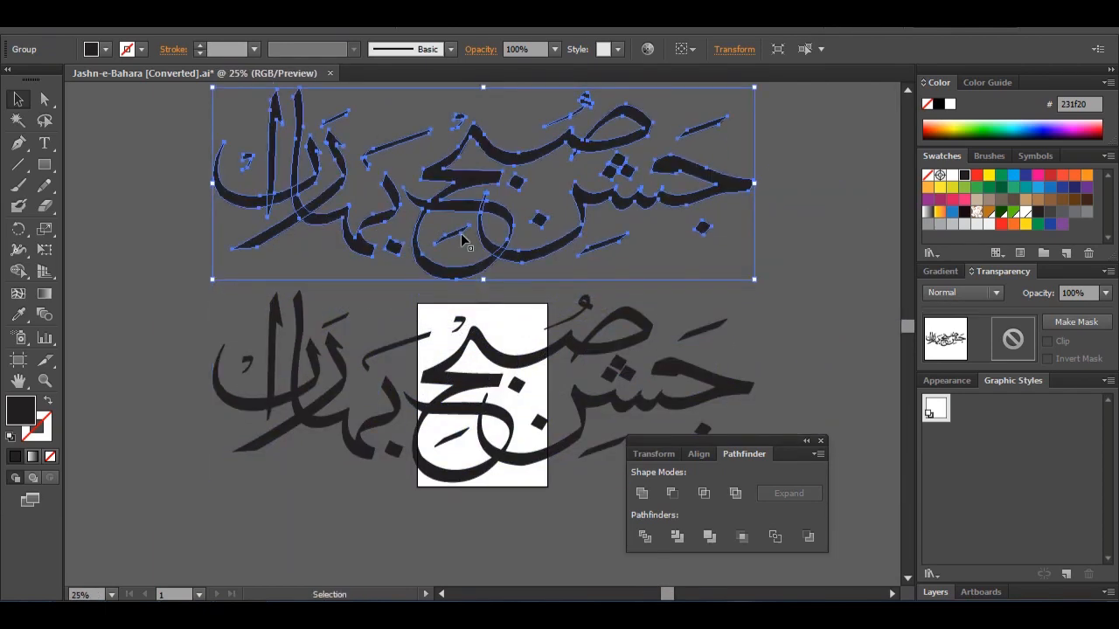
Step: Merge the overlapping strokes of the duplicated calligraphy with the Unite shape mode
drag(463, 240, 508, 314)
ctrl+click(513, 326)
drag(387, 265, 493, 288)
ctrl+click(428, 304)
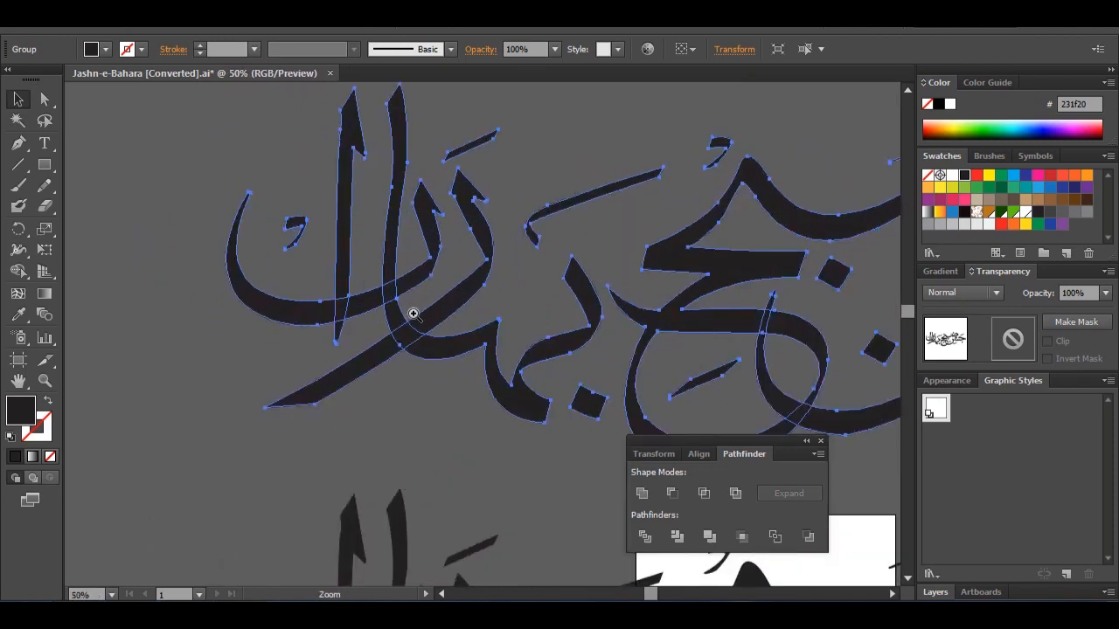
ctrl+click(437, 337)
click(642, 495)
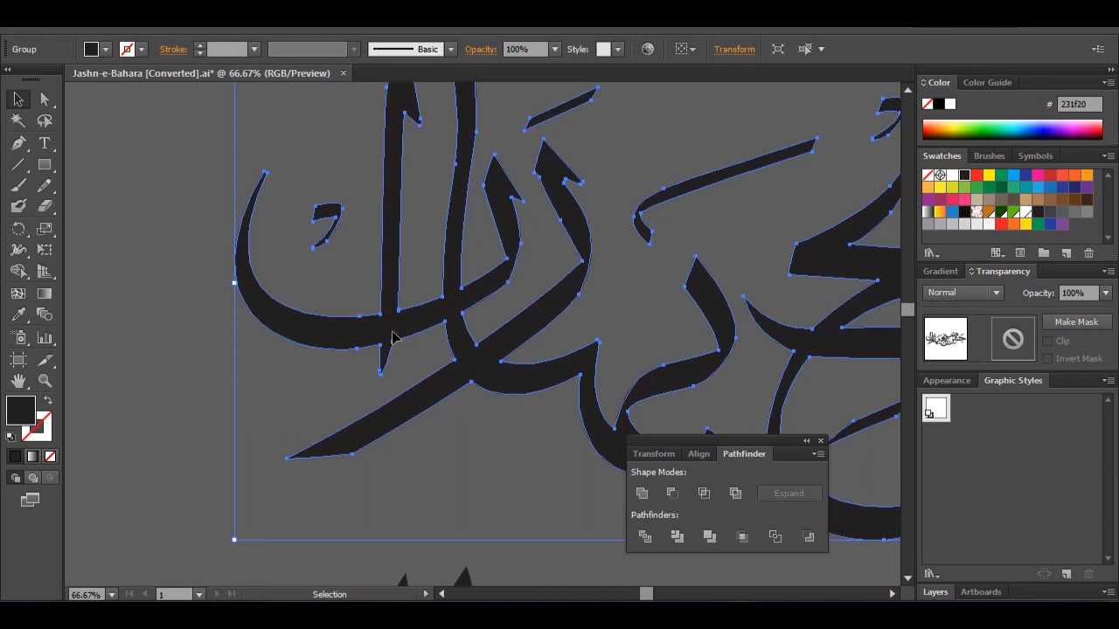
Step: Undo the Unite operation and the duplication of the calligraphy
key(ctrl+z)
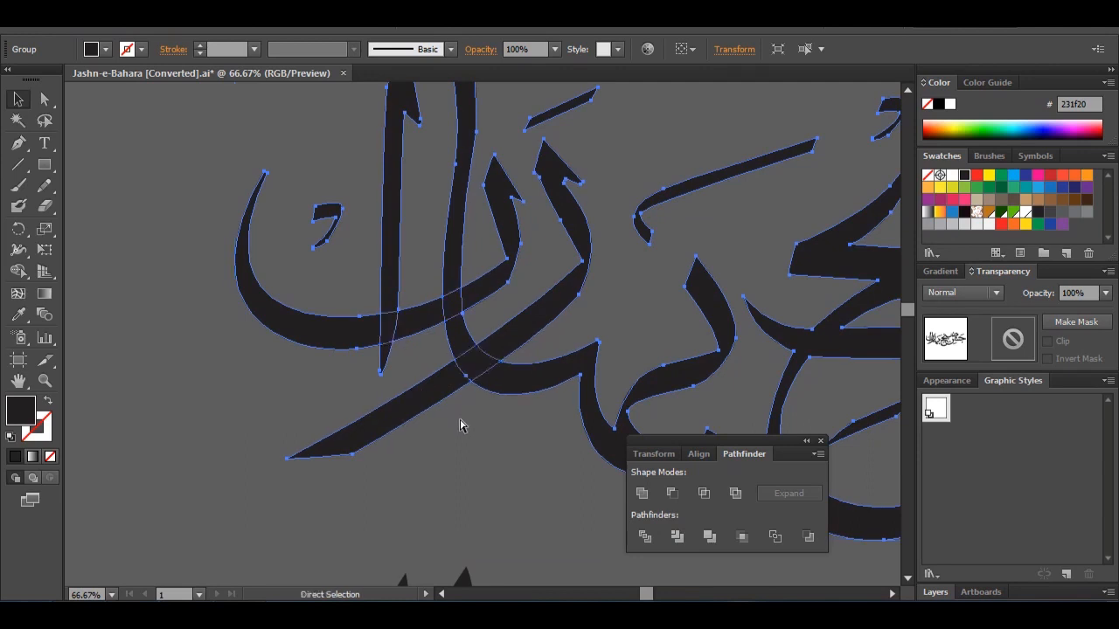
key(ctrl+z)
drag(506, 529, 472, 337)
ctrl+alt+click(512, 413)
ctrl+alt+click(512, 413)
ctrl+alt+click(512, 414)
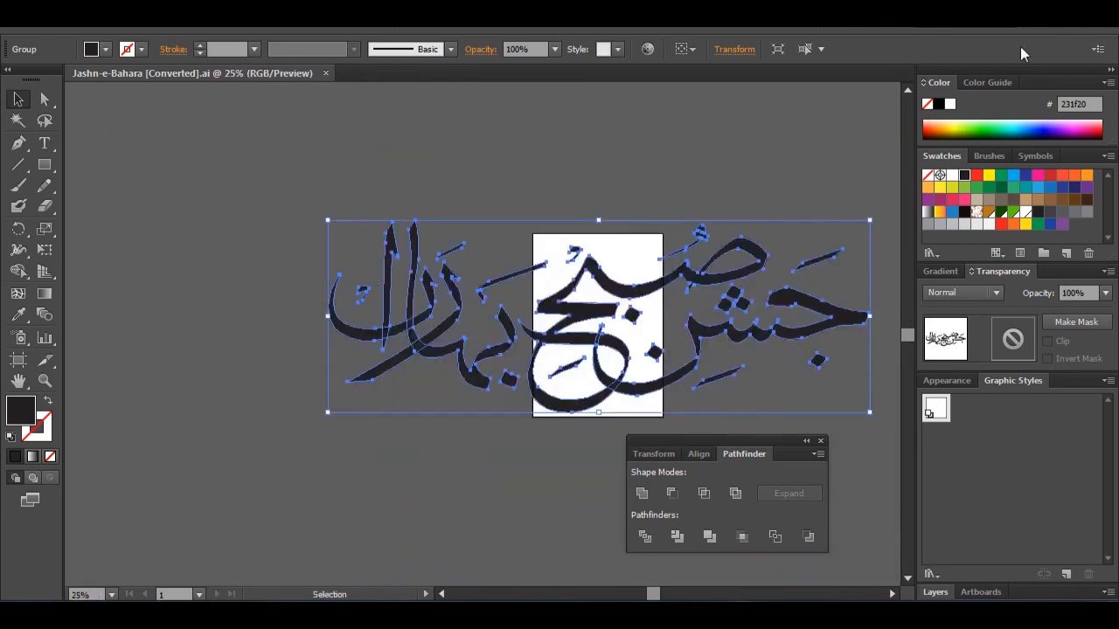
Step: Save the star document as Untitled-1 in Adobe Illustrator format with the version set to Illustrator 8
click(1047, 25)
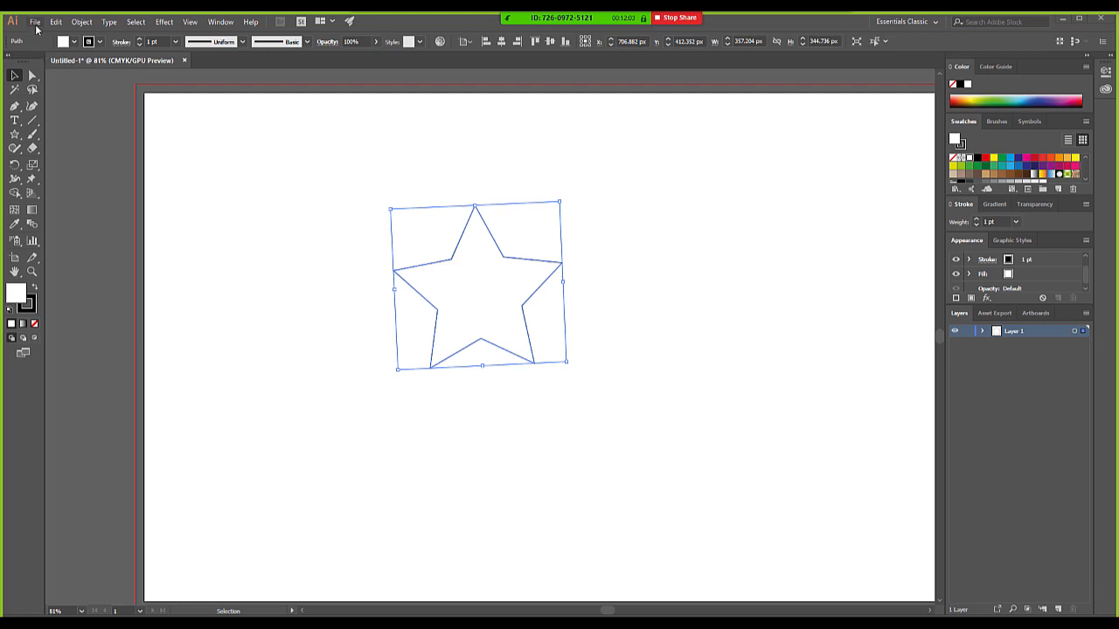
click(35, 23)
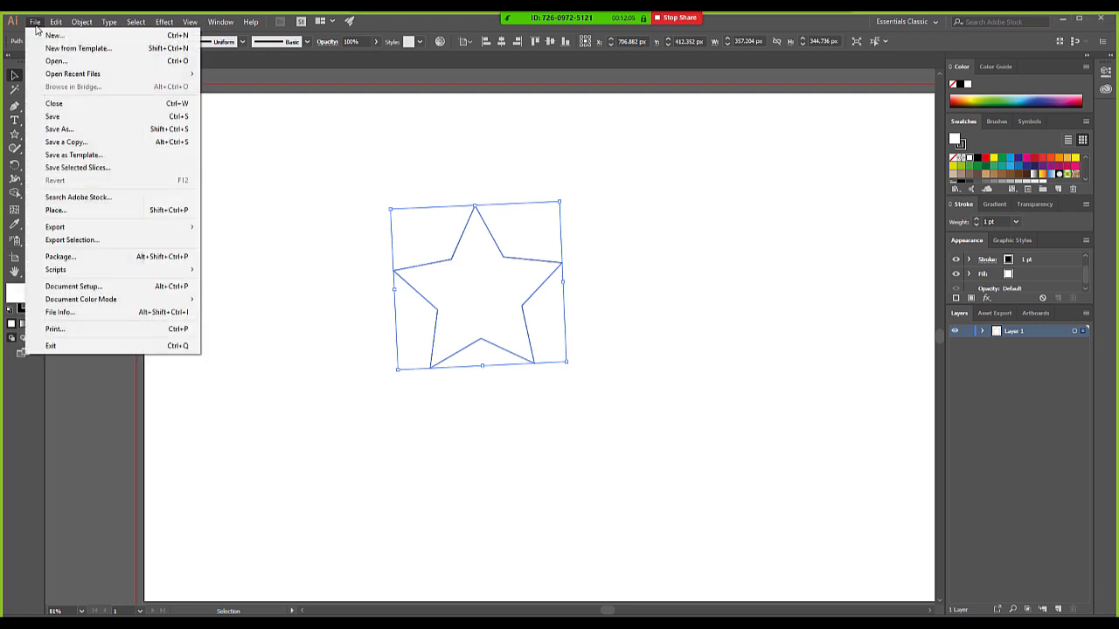
click(48, 119)
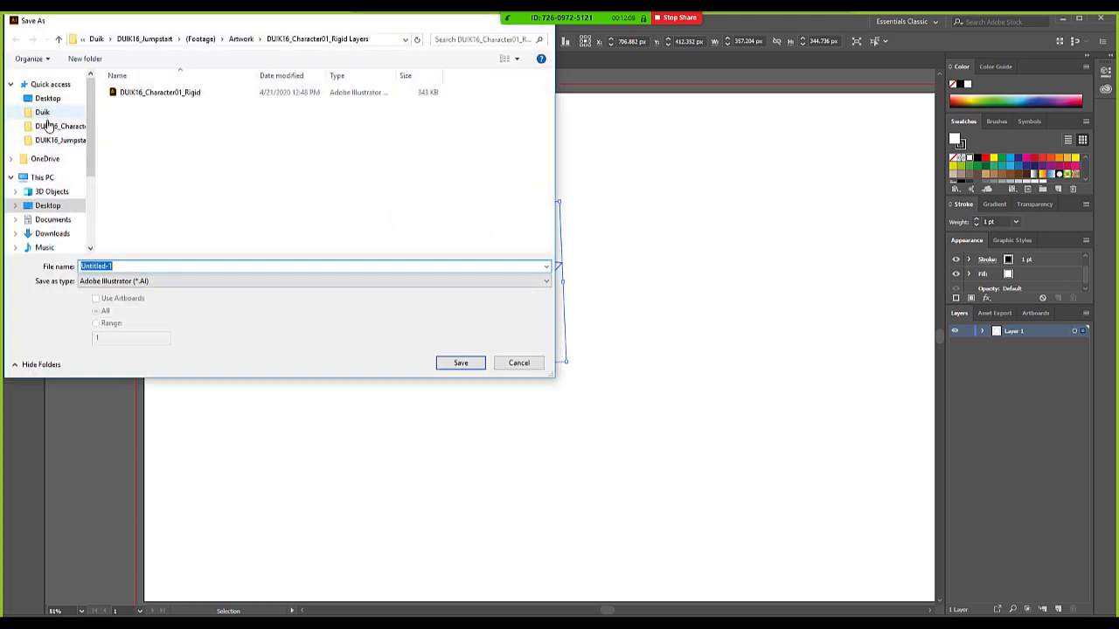
click(473, 366)
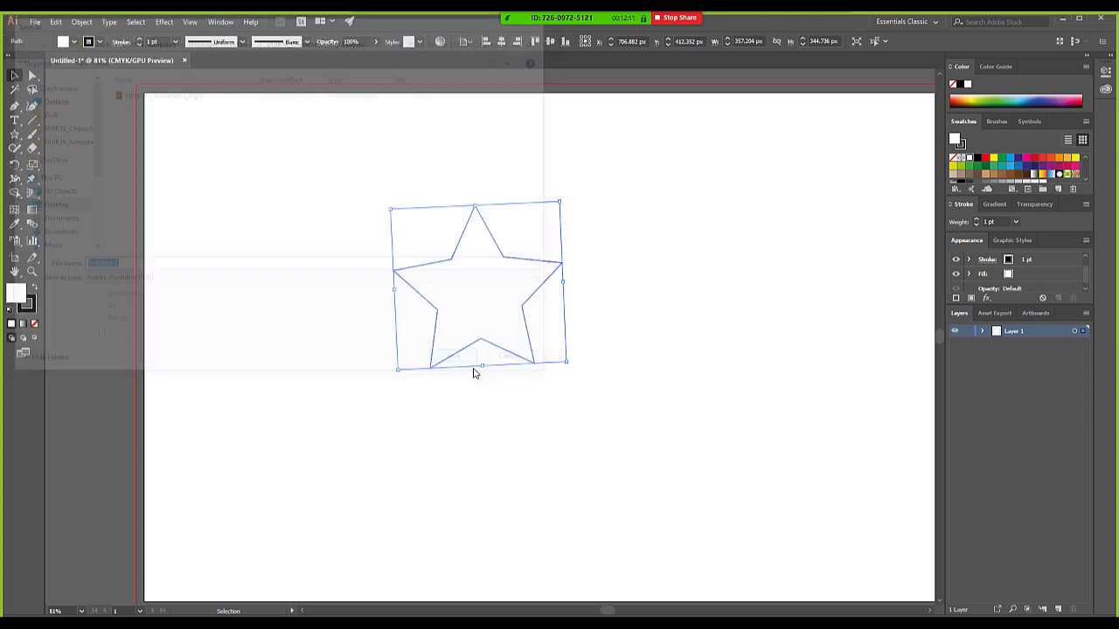
click(508, 160)
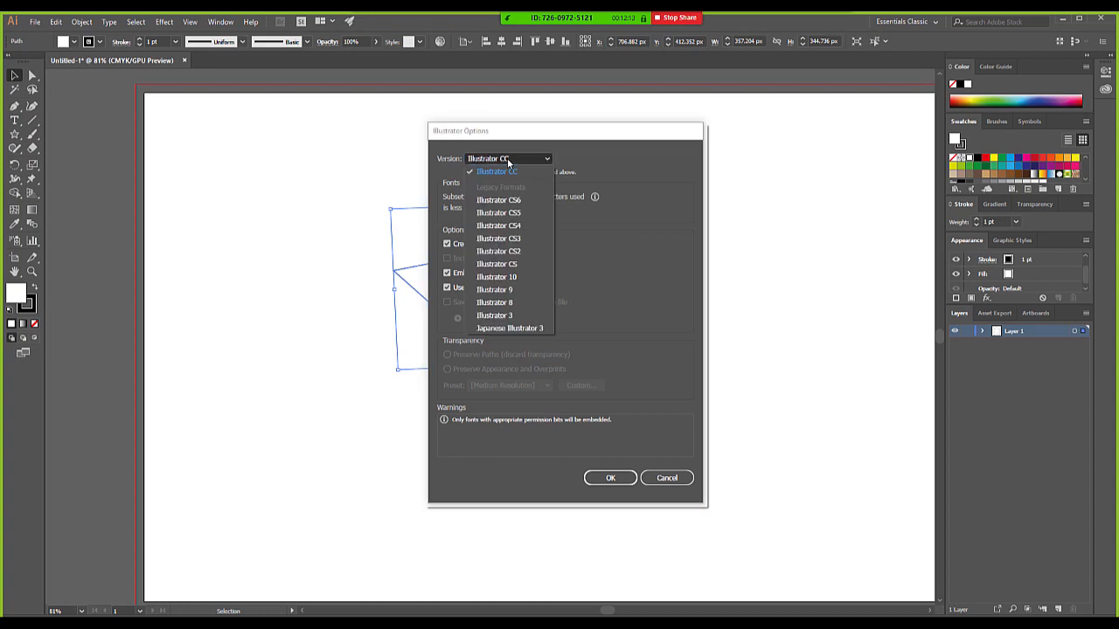
click(515, 303)
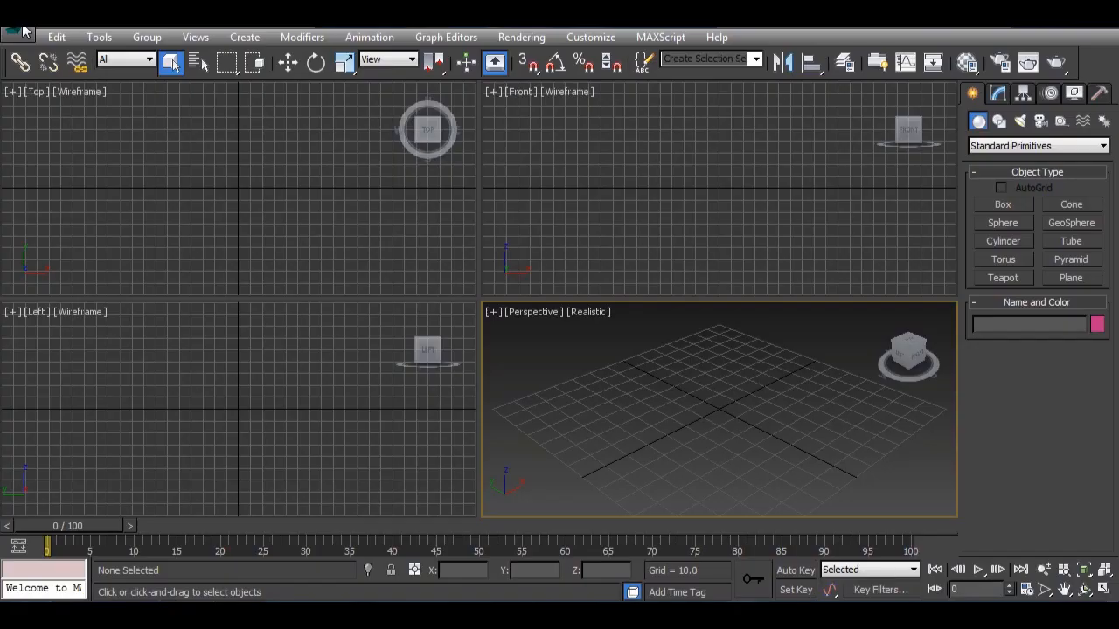
Step: In 3ds Max, import Jashn-e-Bahara.ai from the Desktop, merging it with the current scene as a single object
click(18, 33)
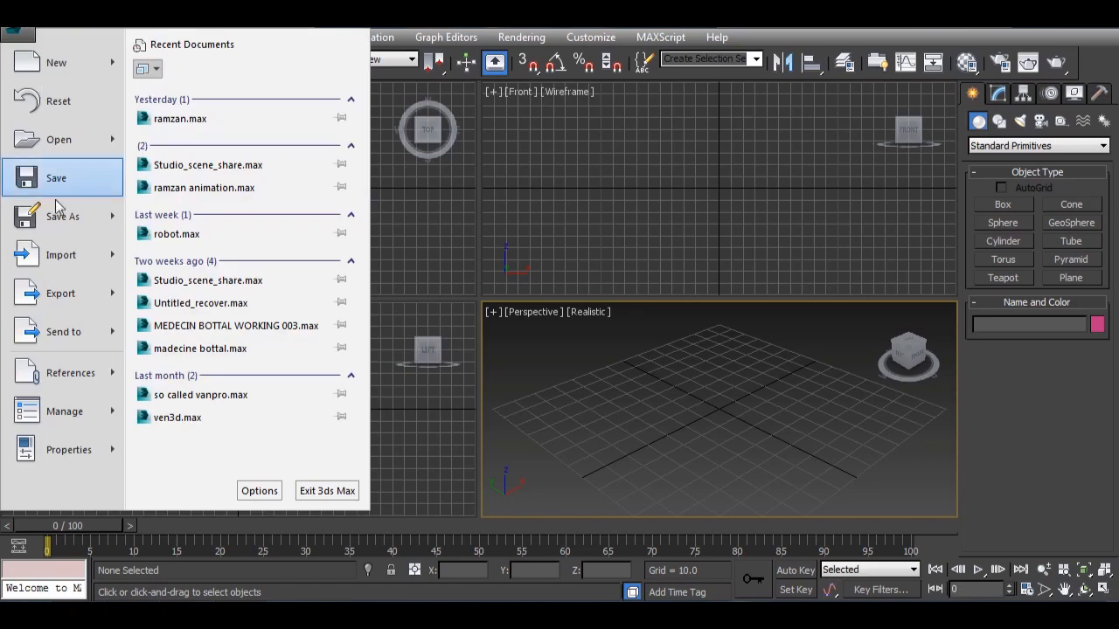
mouse_move(58, 262)
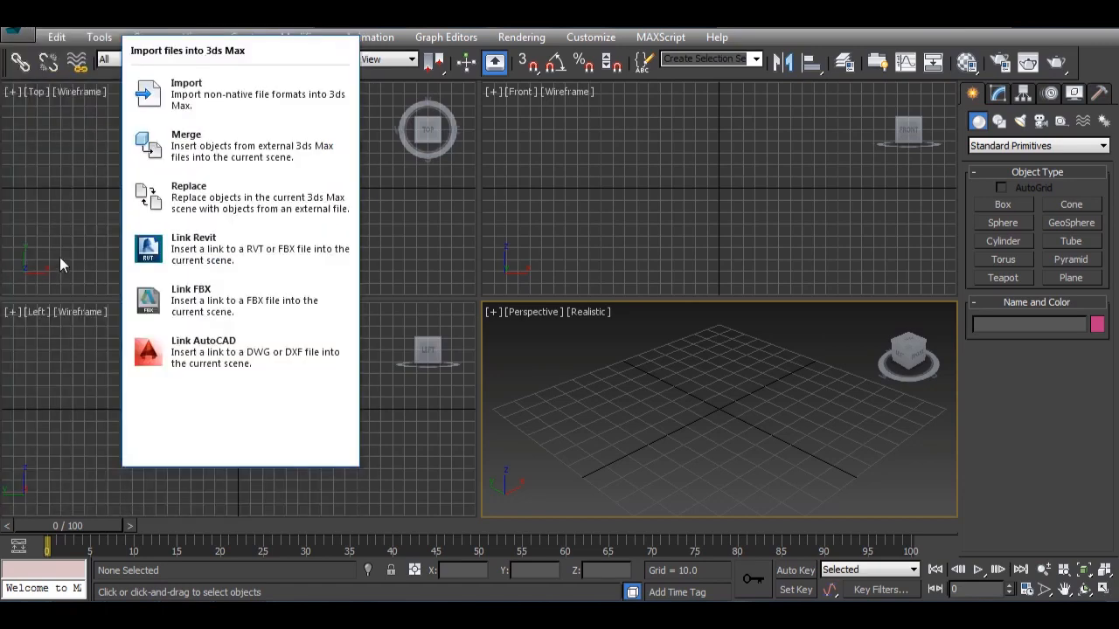
click(188, 80)
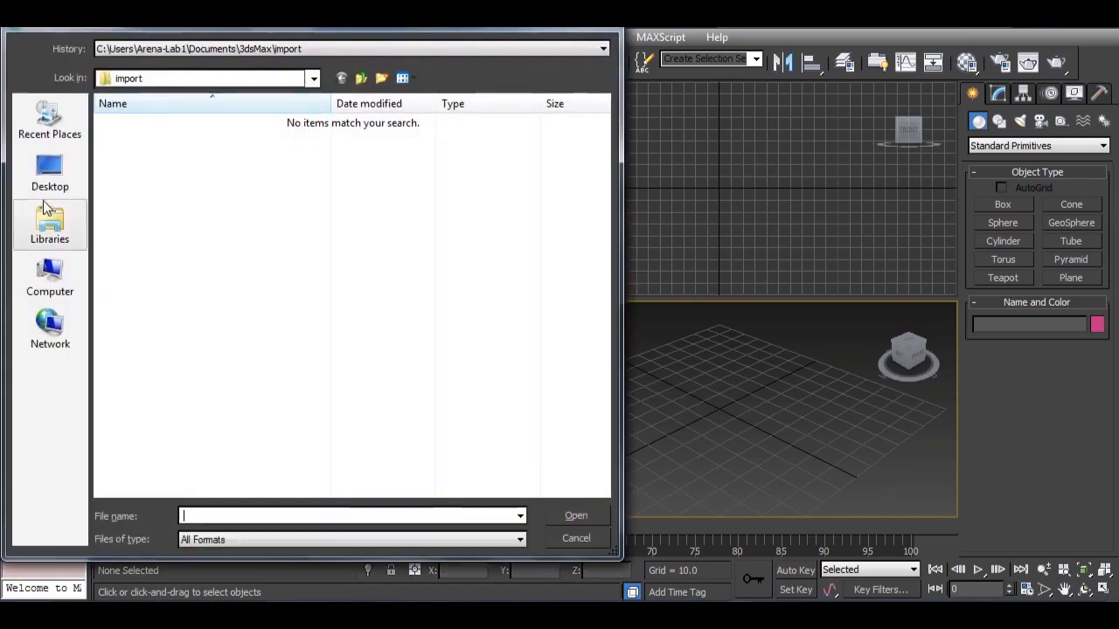
click(51, 173)
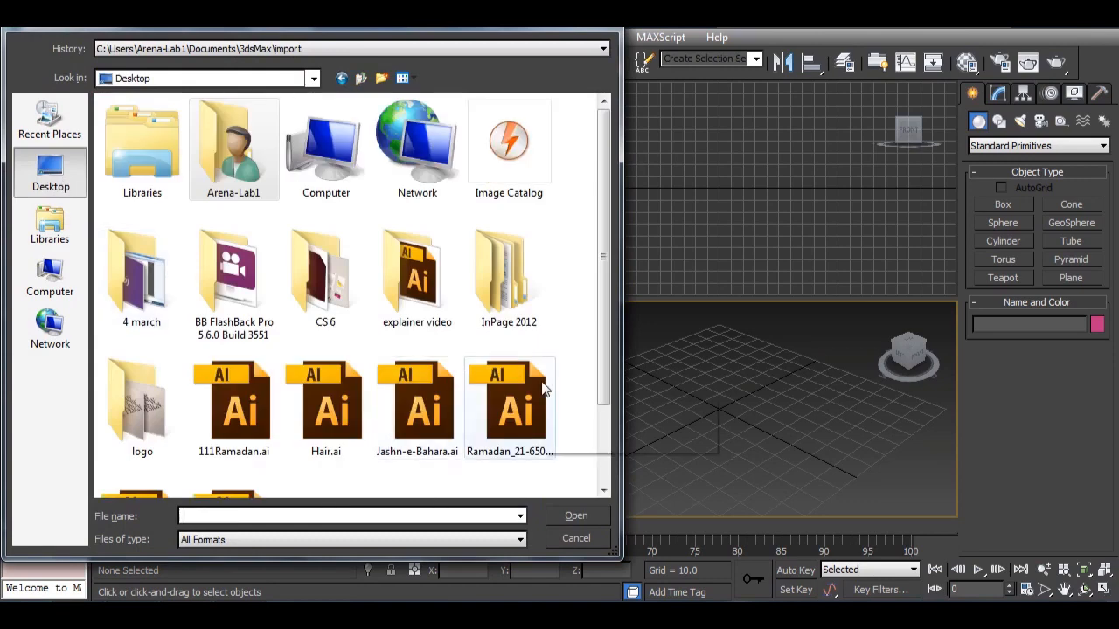
click(419, 441)
click(575, 516)
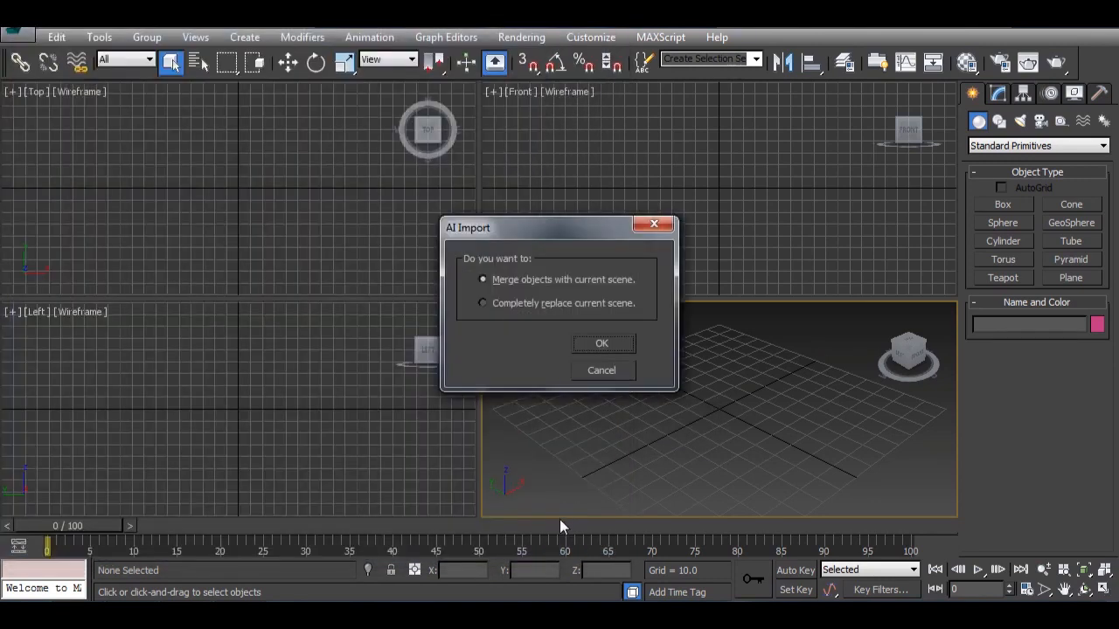
click(589, 343)
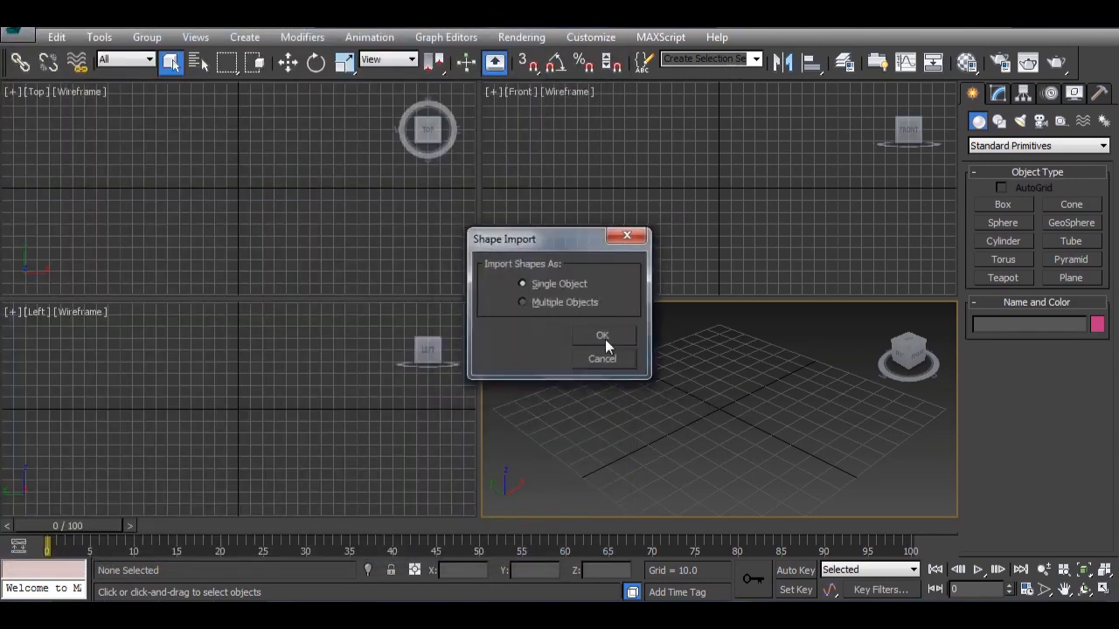
click(604, 338)
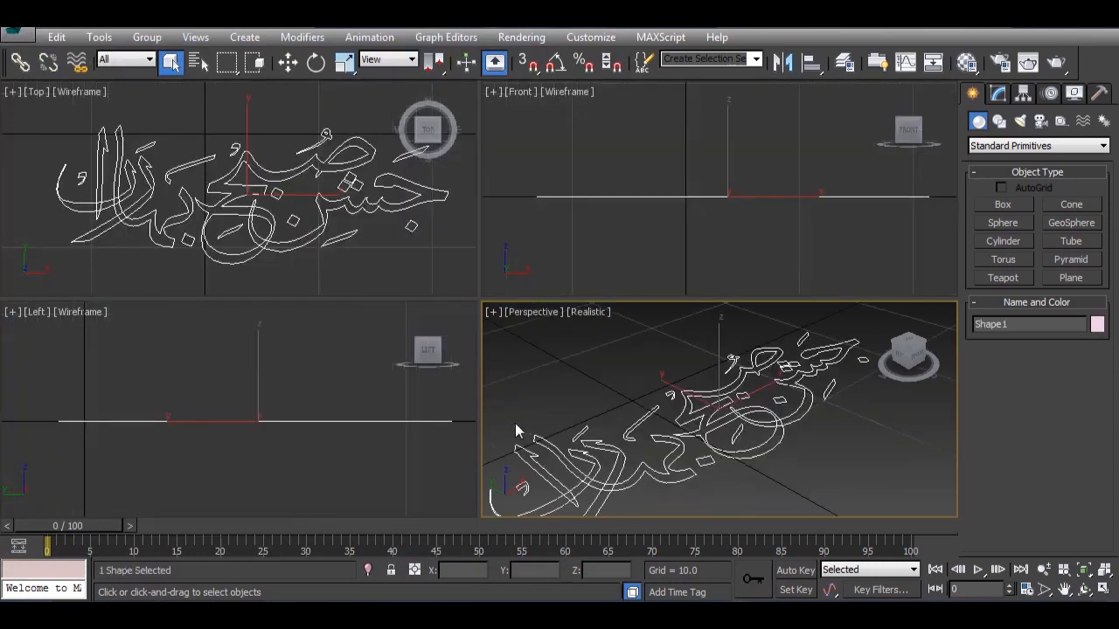
Step: Rotate the imported calligraphy shape to an absolute 90 degrees on the X axis
click(315, 62)
right_click(316, 62)
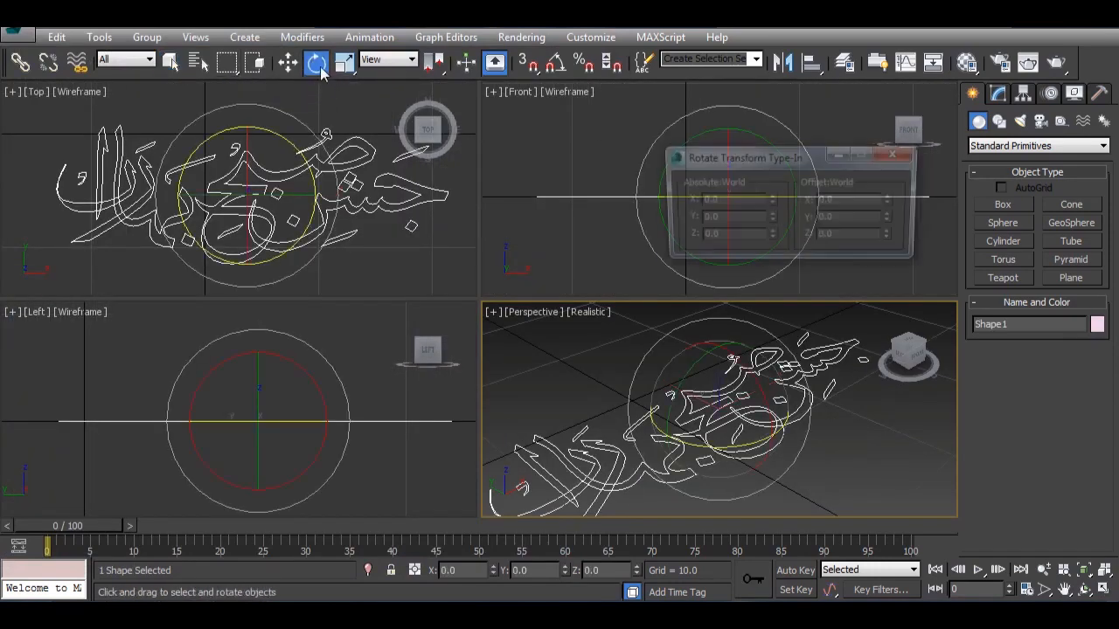
double_click(722, 203)
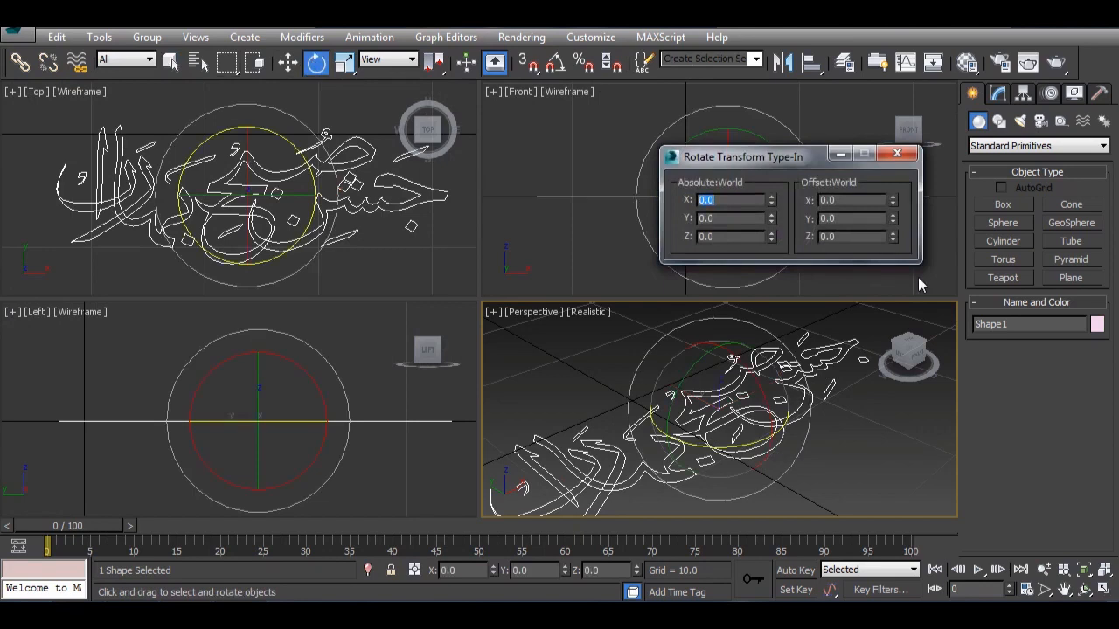
text(90)
key(Return)
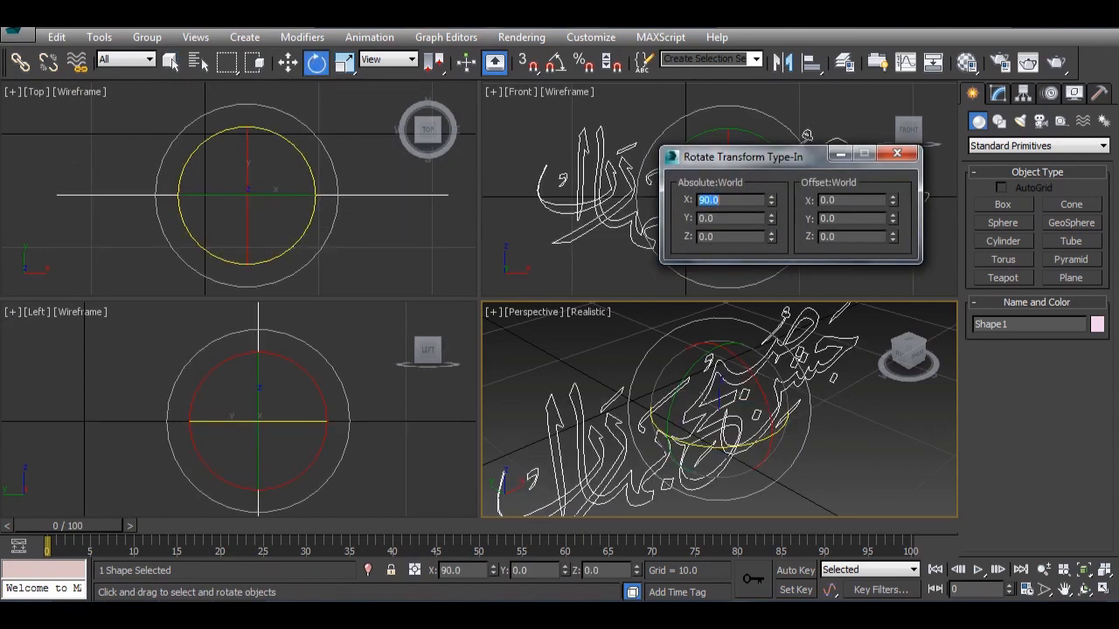
click(896, 153)
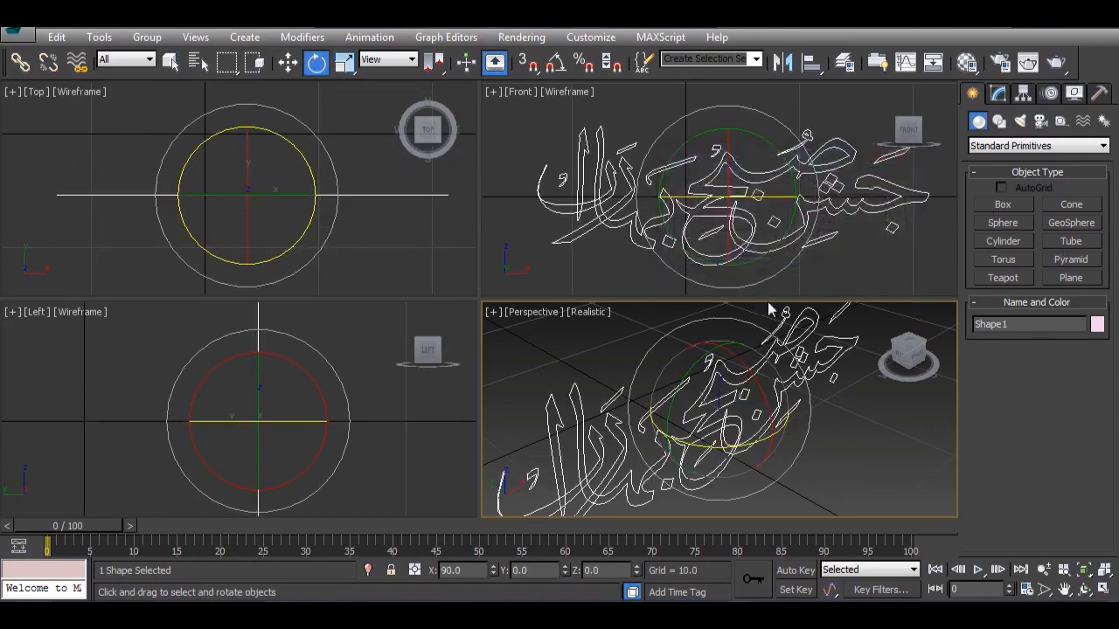
Step: Apply the Extrude modifier to the calligraphy shape and inspect its crossing strokes up close in the Perspective view
key(alt+w)
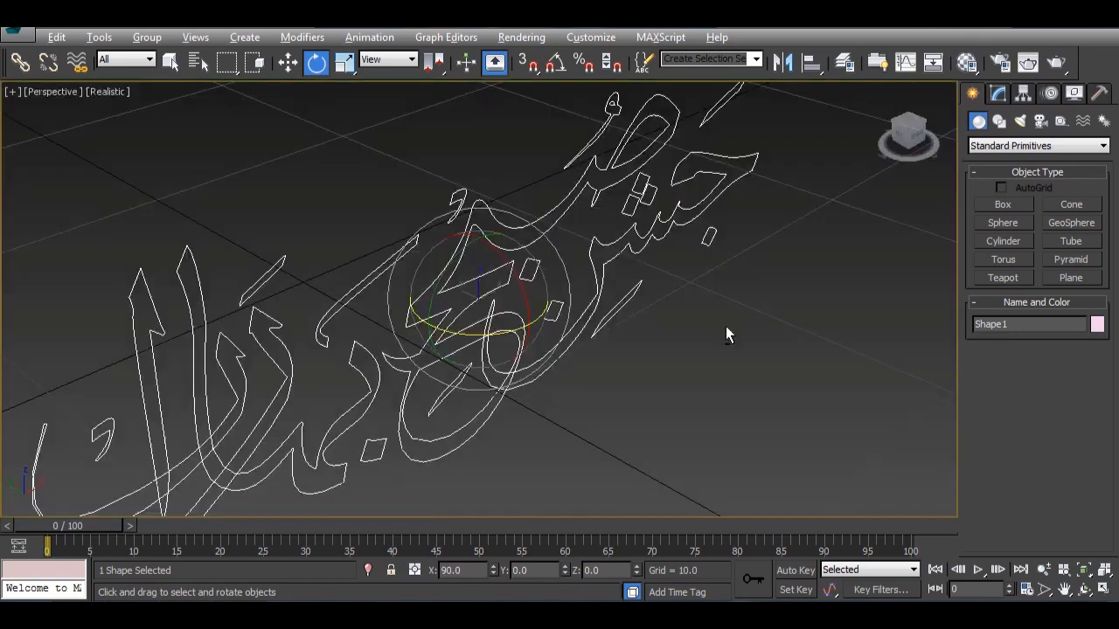
click(997, 93)
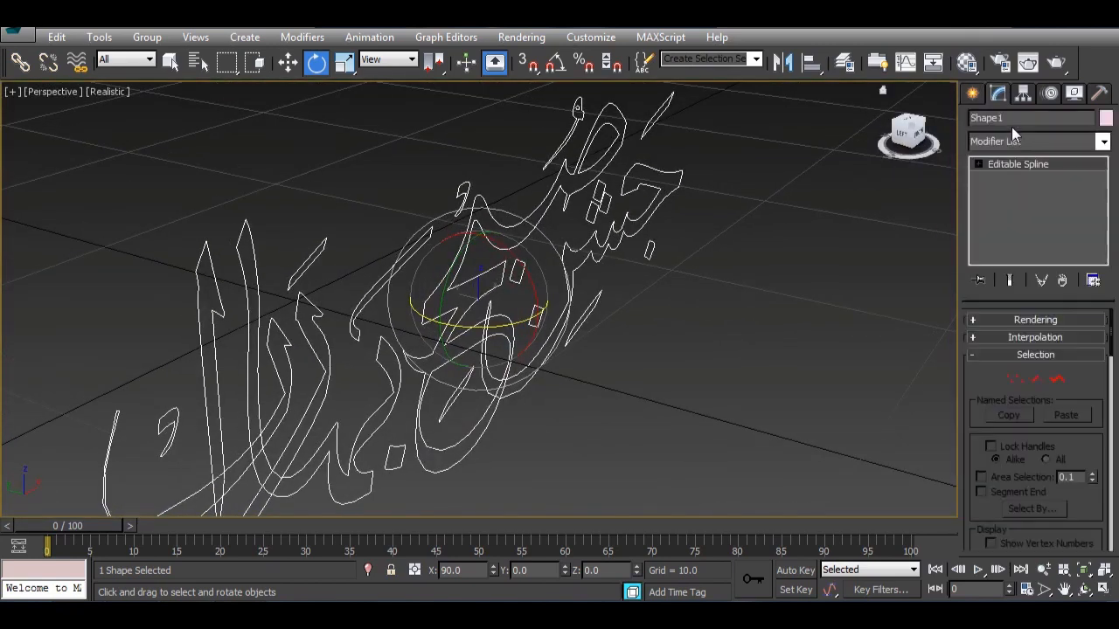
click(1015, 142)
key(e)
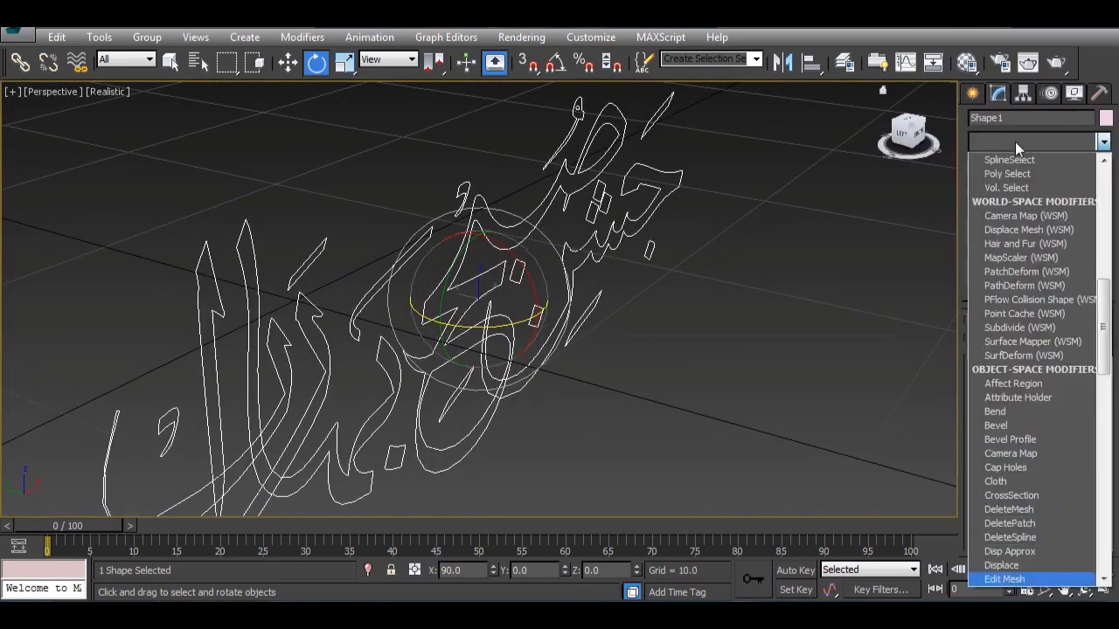
click(1023, 231)
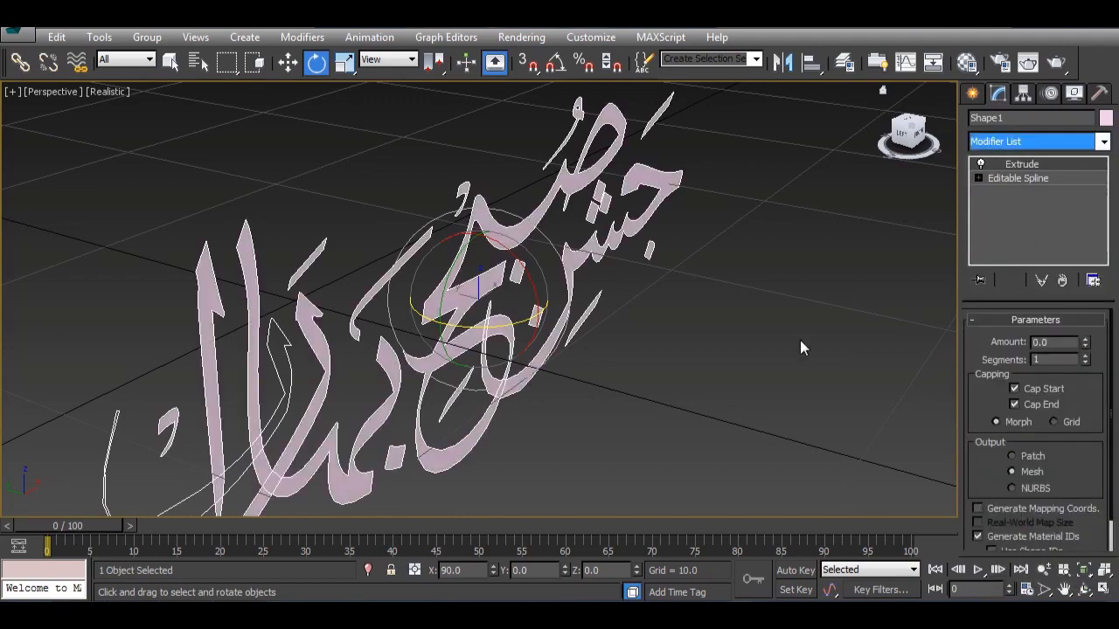
mouse_move(673, 393)
middle_down()
mouse_move(751, 276)
mouse_move(679, 279)
mouse_move(746, 376)
middle_up()
scroll(737, 370, up, 3)
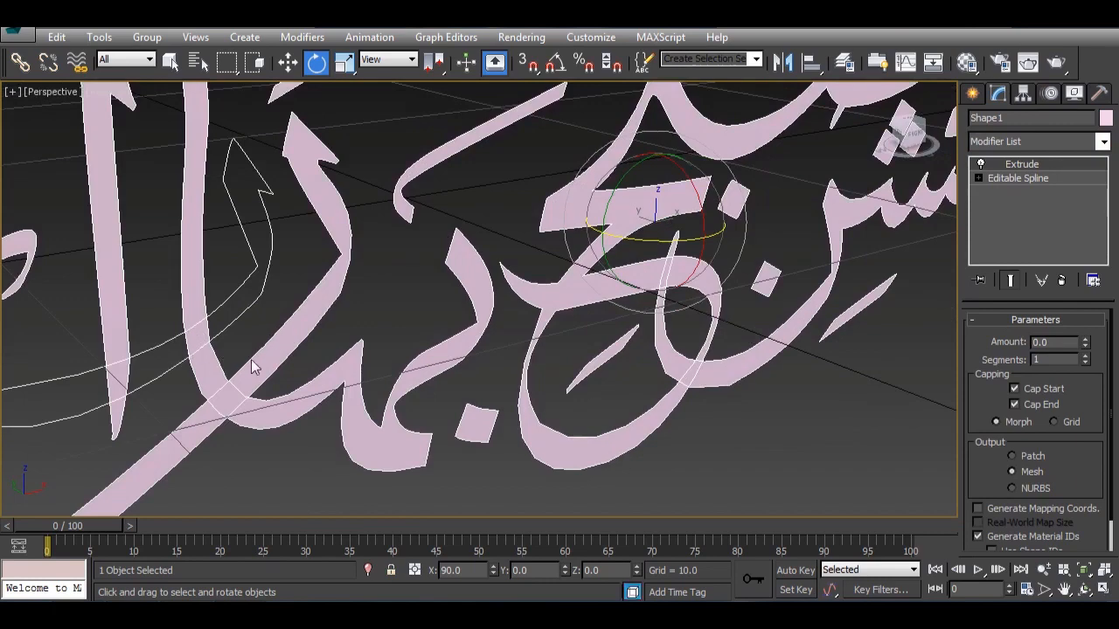
middle_drag(405, 334, 467, 310)
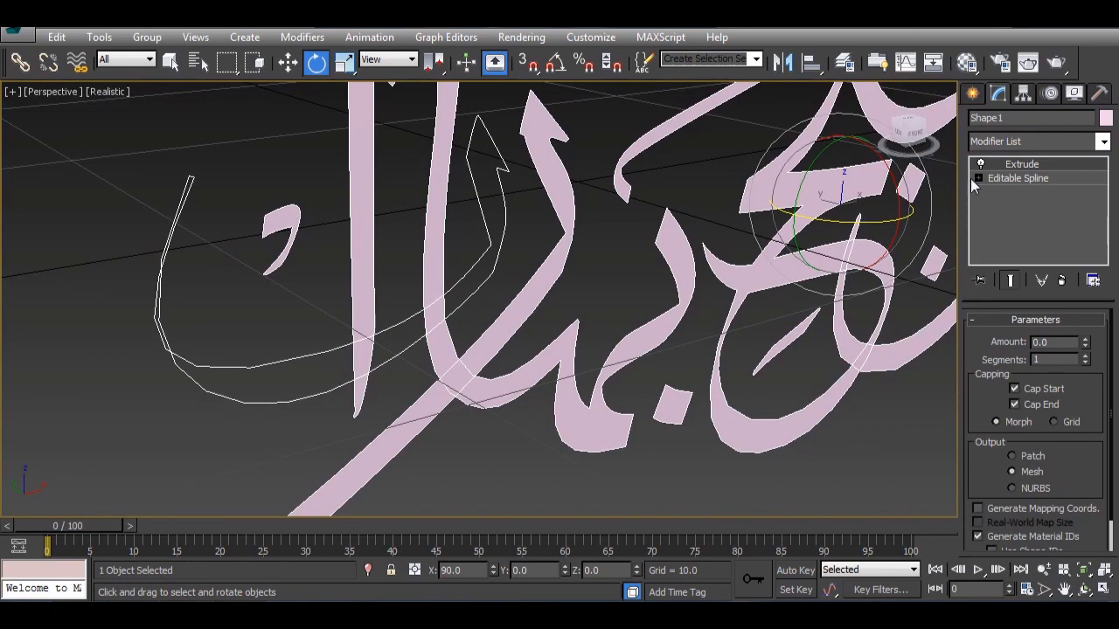
middle_drag(437, 354, 475, 363)
Step: Draw a freehand outline with the Line tool beside the calligraphy in the Front view, ending on its start point without closing the spline
key(alt+w)
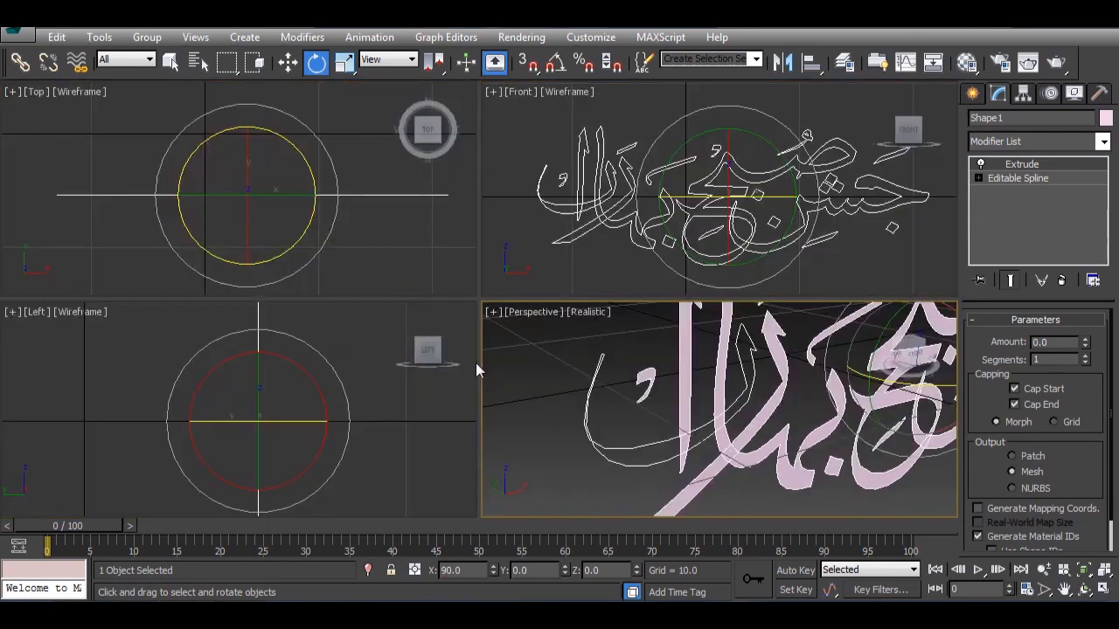
middle_drag(599, 177, 762, 251)
key(alt+w)
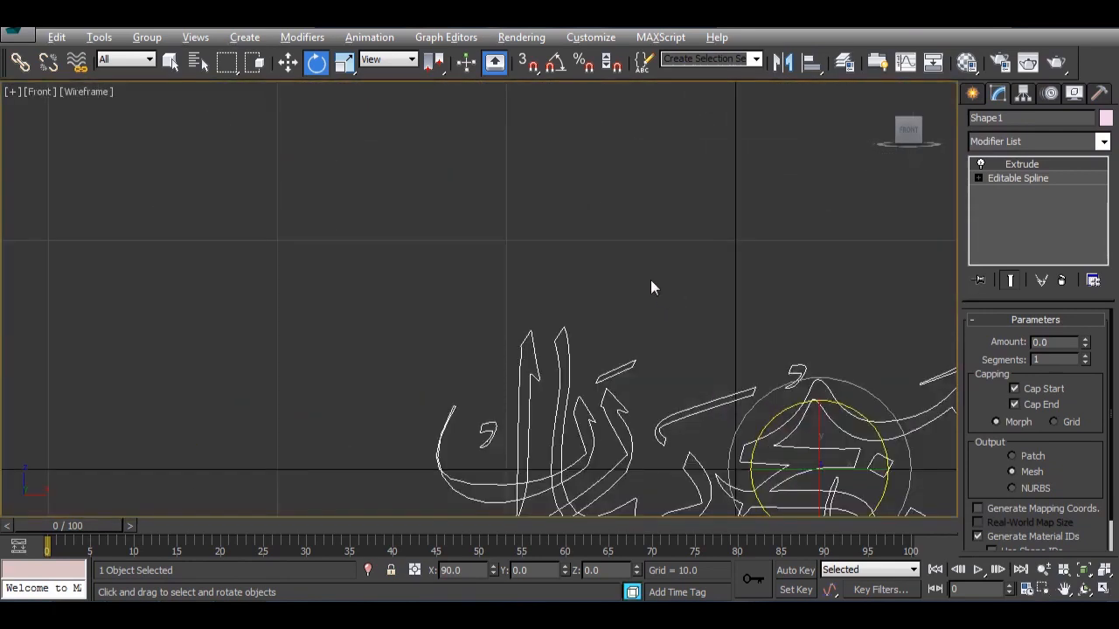
middle_drag(691, 245, 894, 247)
click(973, 94)
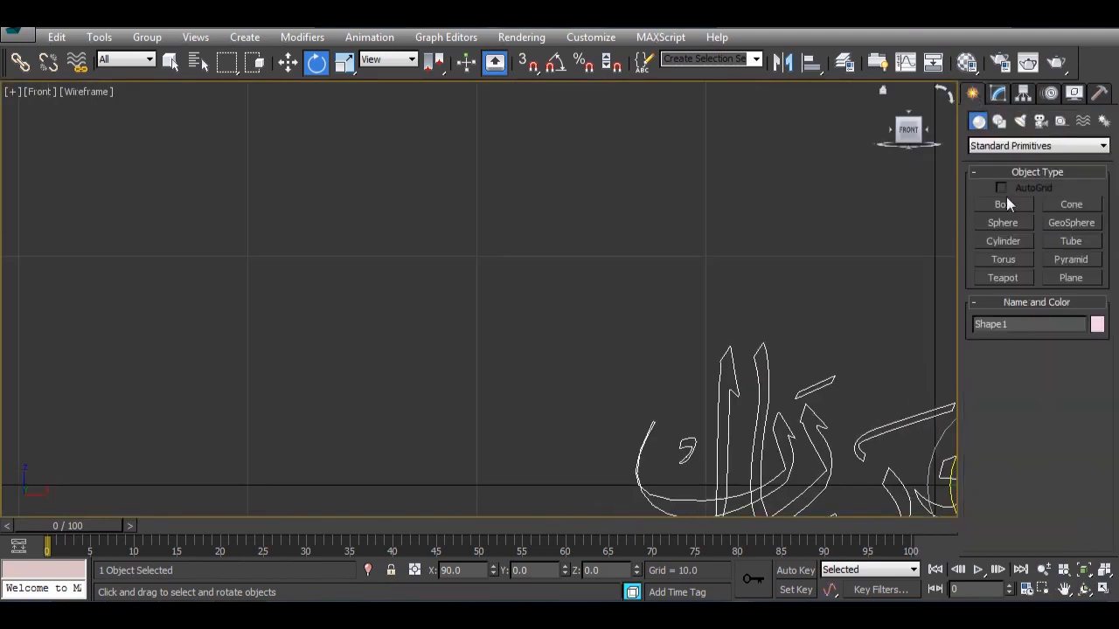
click(998, 120)
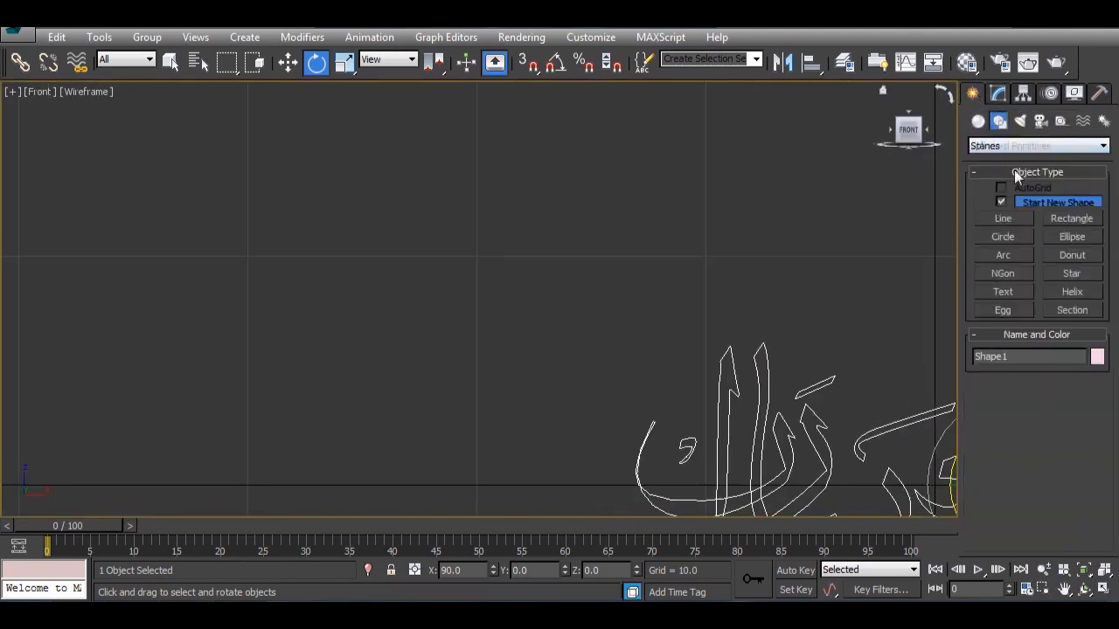
click(1004, 219)
middle_drag(308, 290, 397, 314)
click(170, 349)
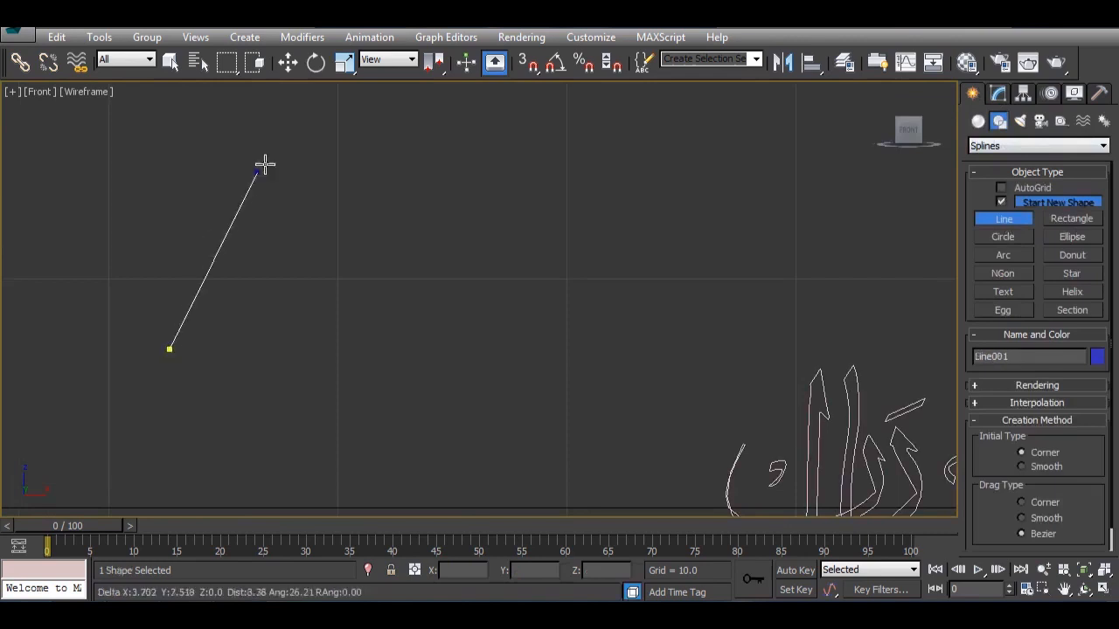
click(323, 131)
click(462, 180)
click(508, 317)
click(456, 412)
click(319, 390)
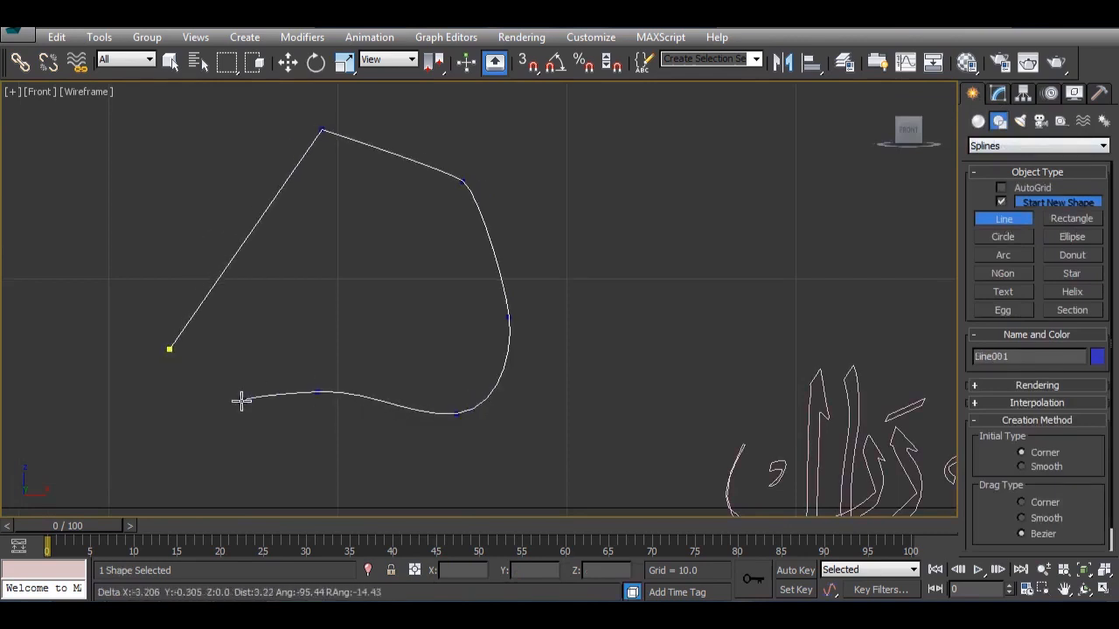
click(241, 400)
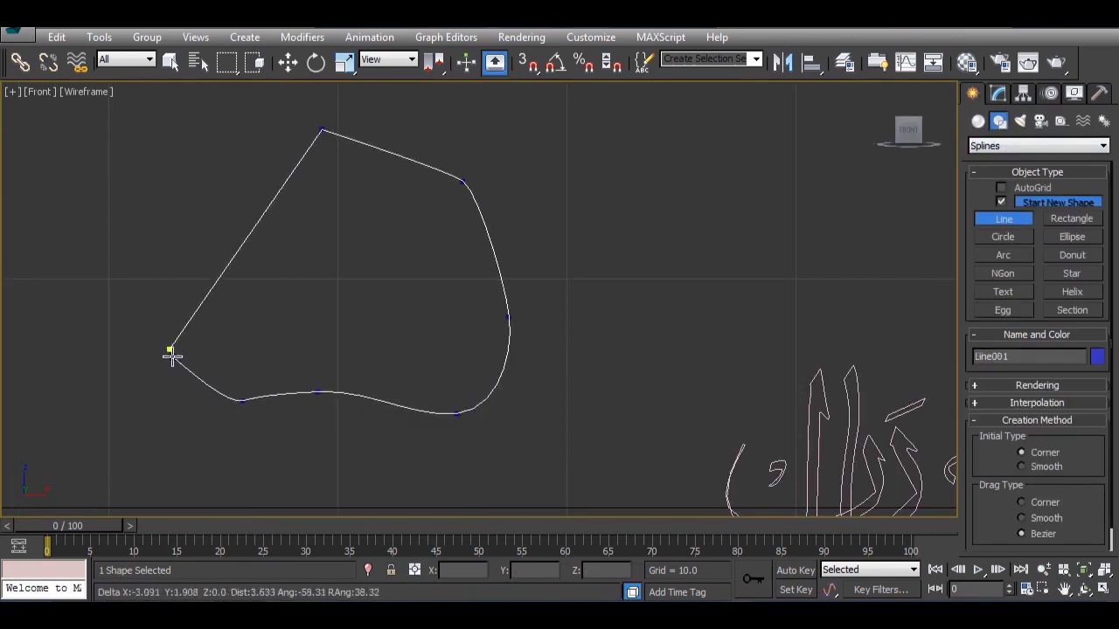
click(170, 352)
click(614, 363)
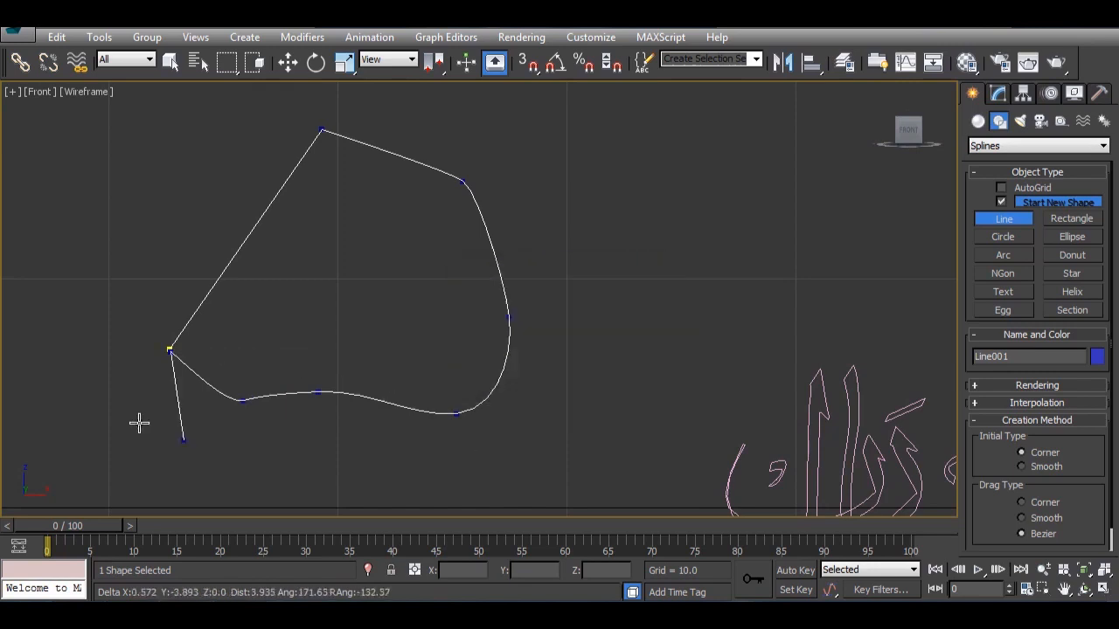
right_click(407, 432)
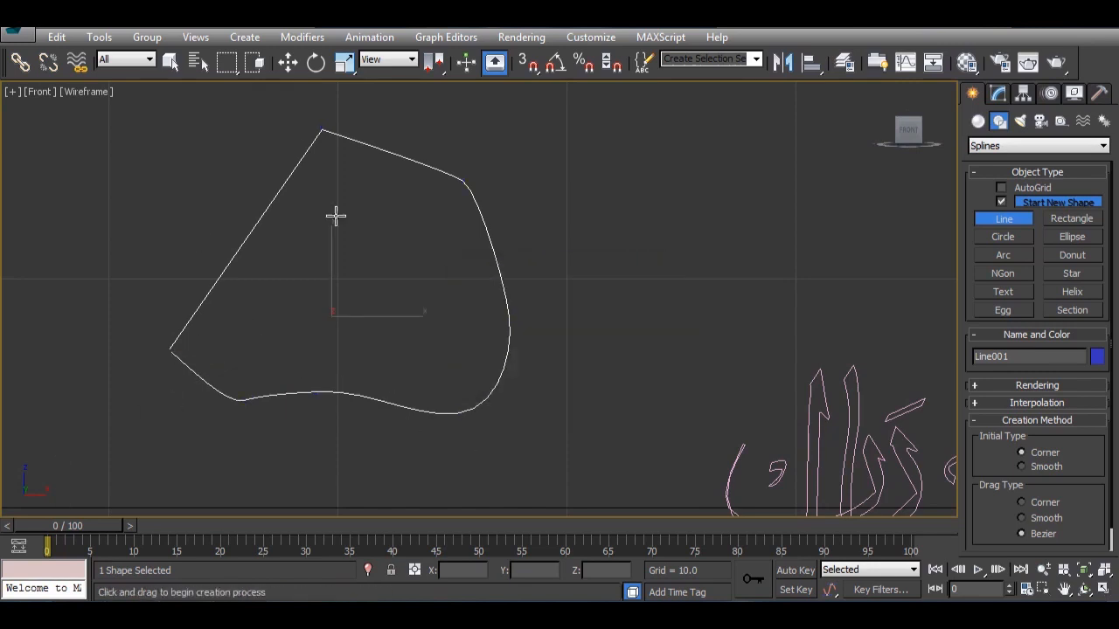
Step: Apply the Extrude modifier to the drawn outline with an amount of 8.5 and inspect the result in the Perspective view
click(289, 62)
click(998, 92)
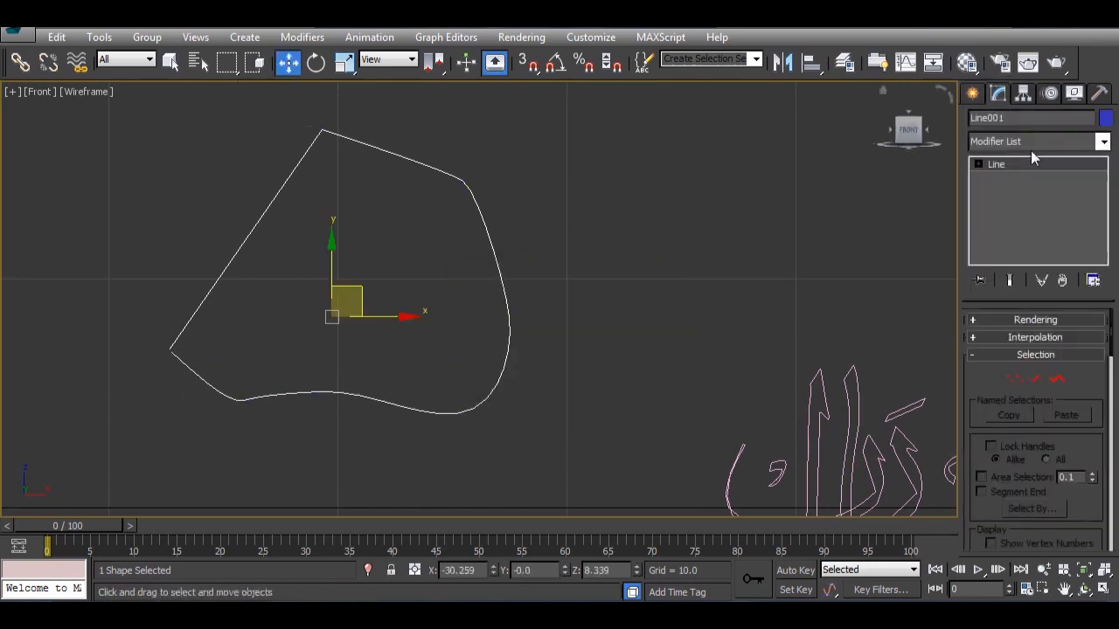
click(1030, 144)
key(e)
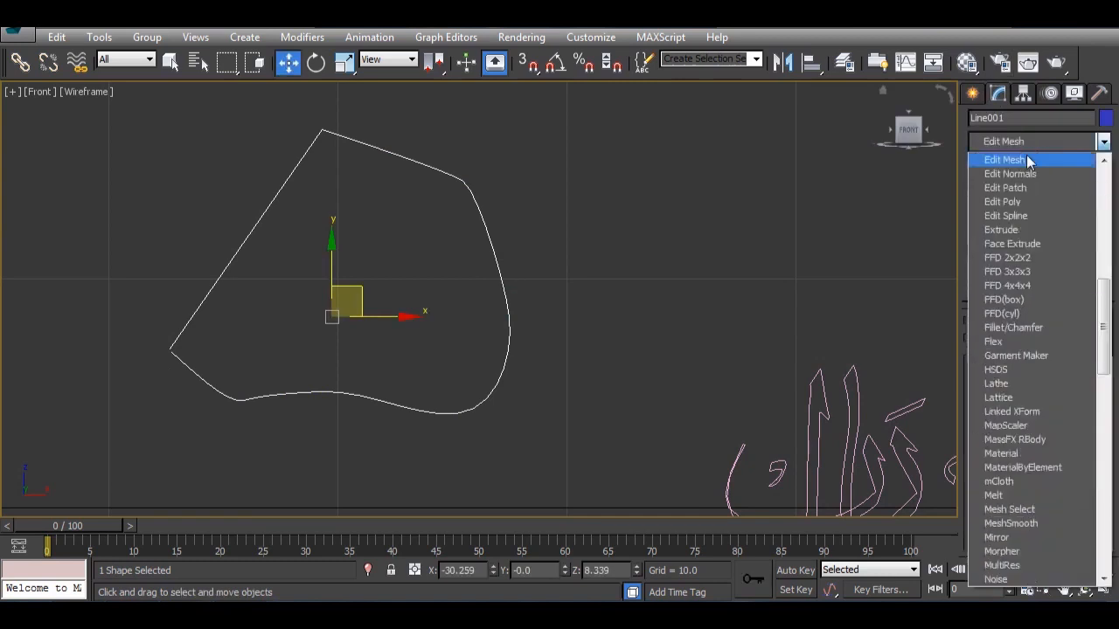
click(1018, 232)
middle_drag(679, 327, 724, 300)
drag(1086, 343, 1086, 327)
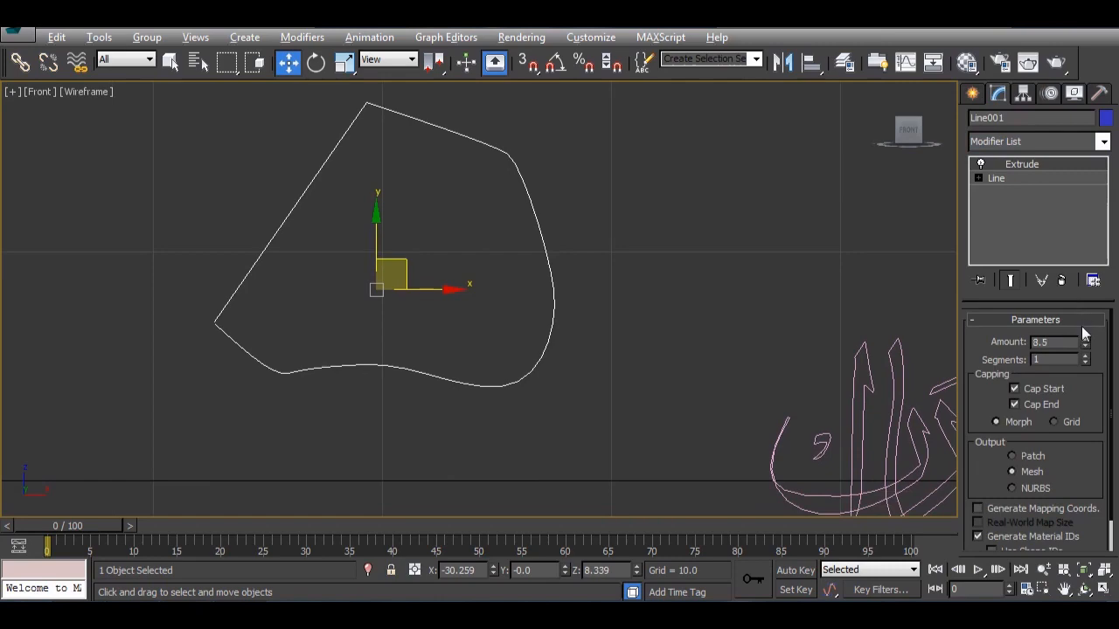
key(alt+w)
middle_drag(629, 384, 786, 393)
scroll(751, 393, down, 4)
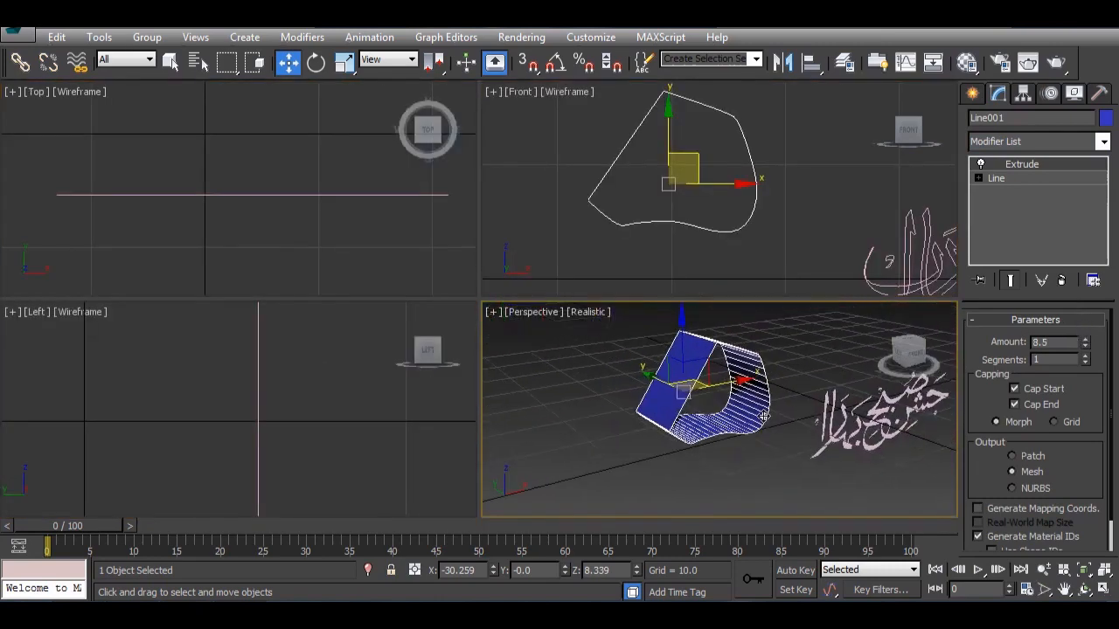
key(alt+w)
alt+middle_drag(693, 392, 567, 371)
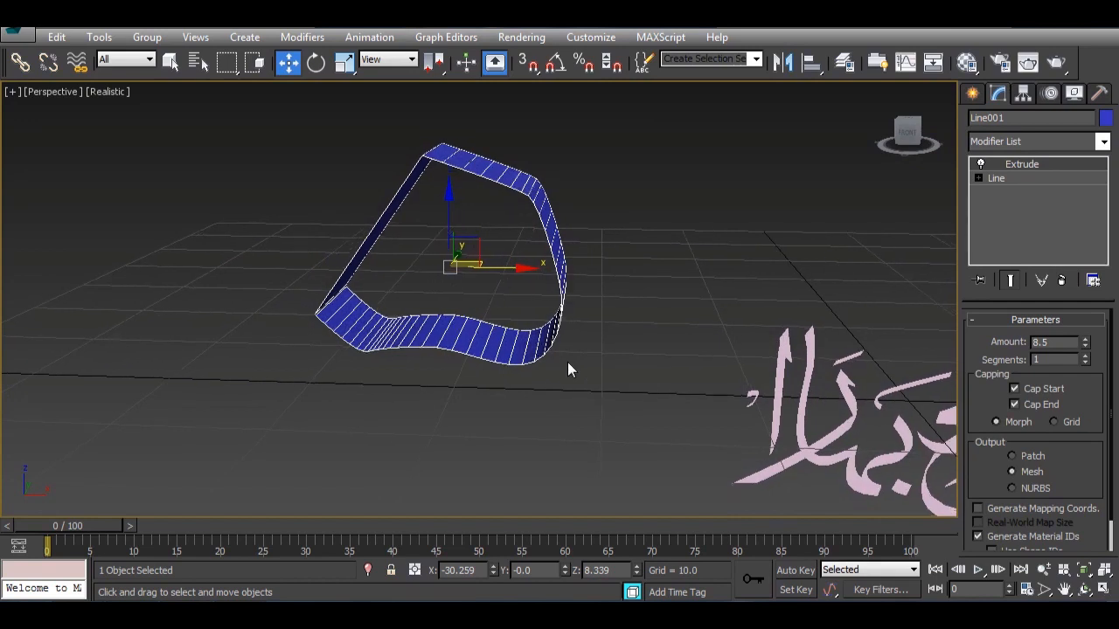
middle_drag(409, 331, 569, 320)
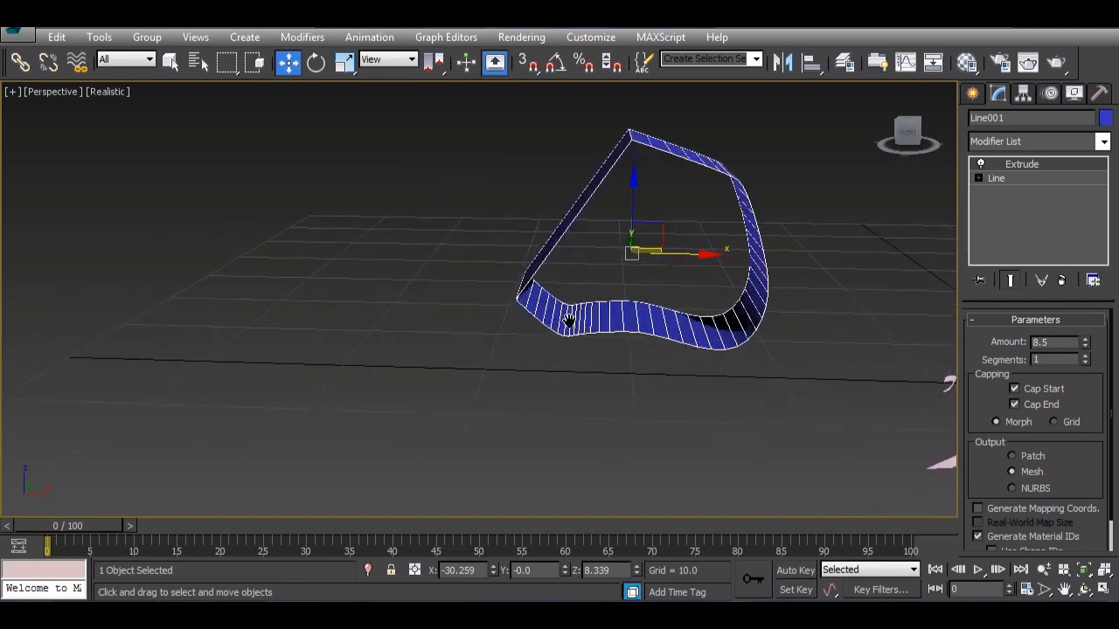
Step: At the line's Vertex level, pull one of the two overlapping end vertices away from the other in the Front view and undo the move
click(979, 178)
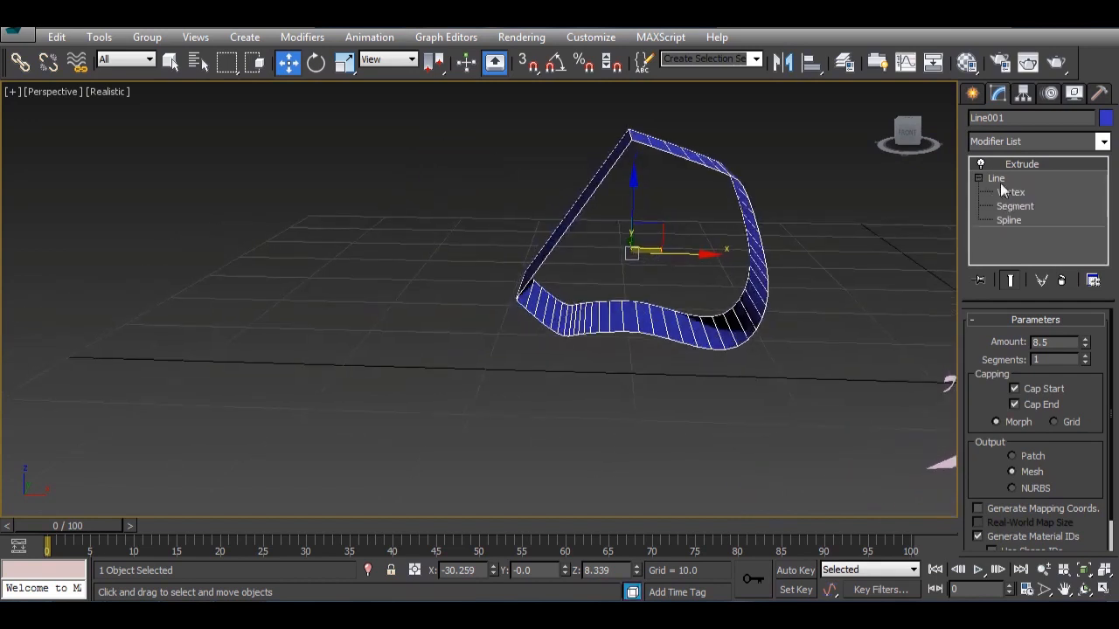
click(985, 177)
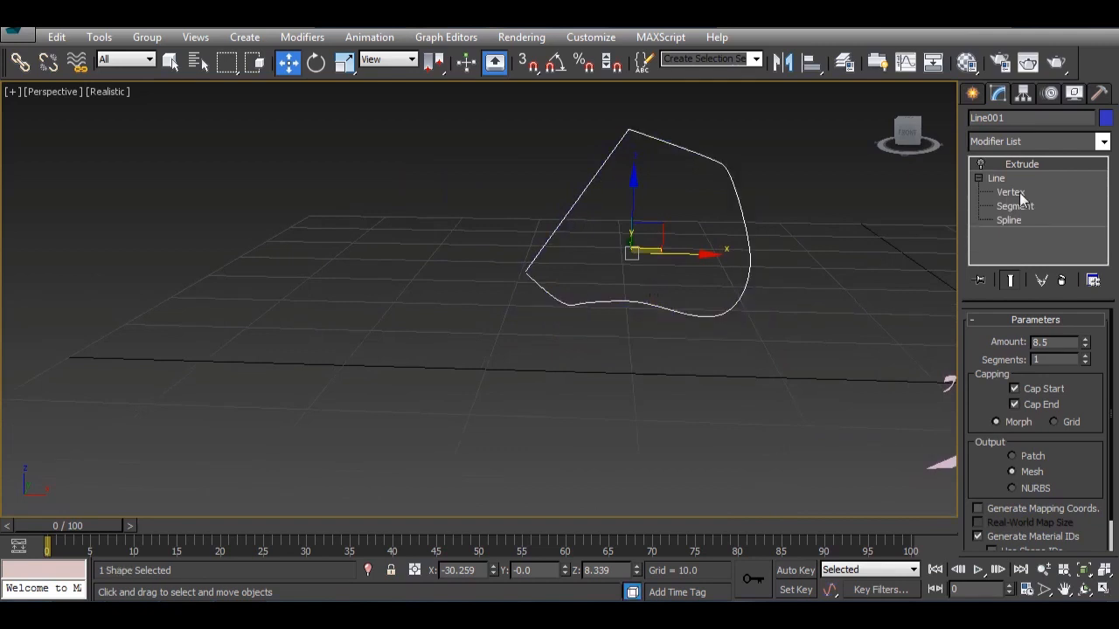
click(1019, 192)
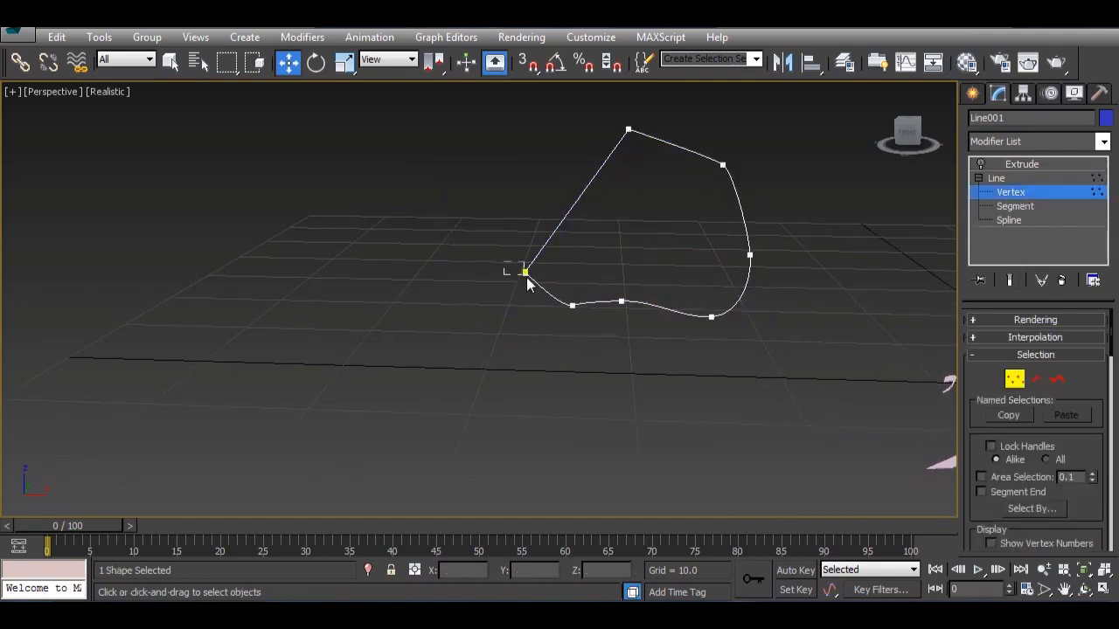
key(f)
click(300, 368)
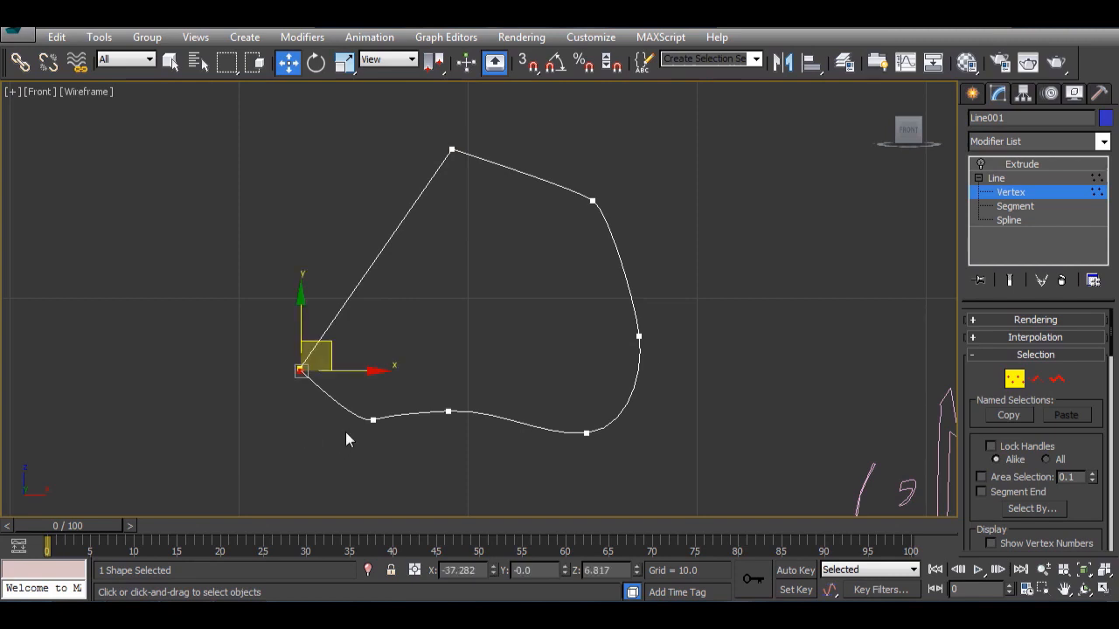
drag(333, 344, 316, 373)
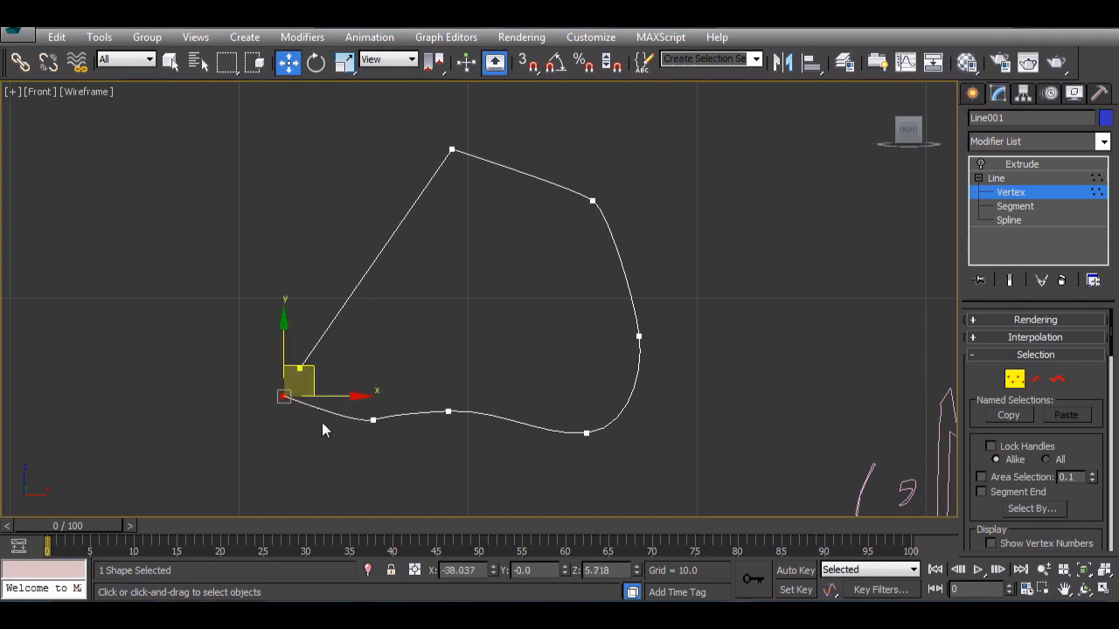
key(ctrl+z)
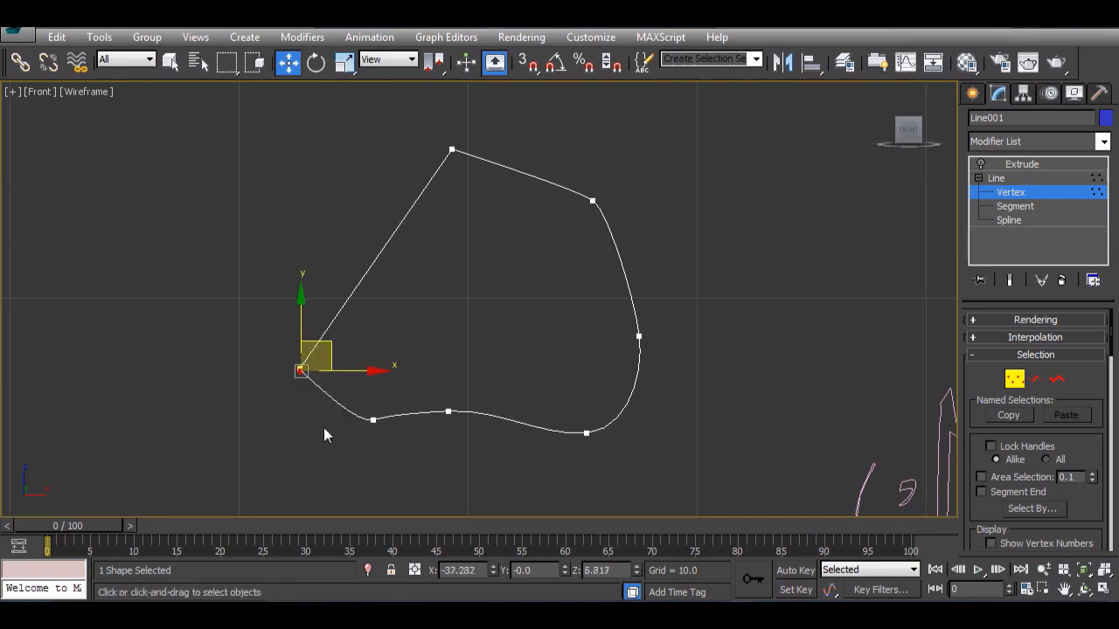
Step: Select both overlapping end vertices together, shift them as a pair, and undo the move
click(261, 353)
drag(281, 360, 316, 391)
drag(328, 338, 307, 350)
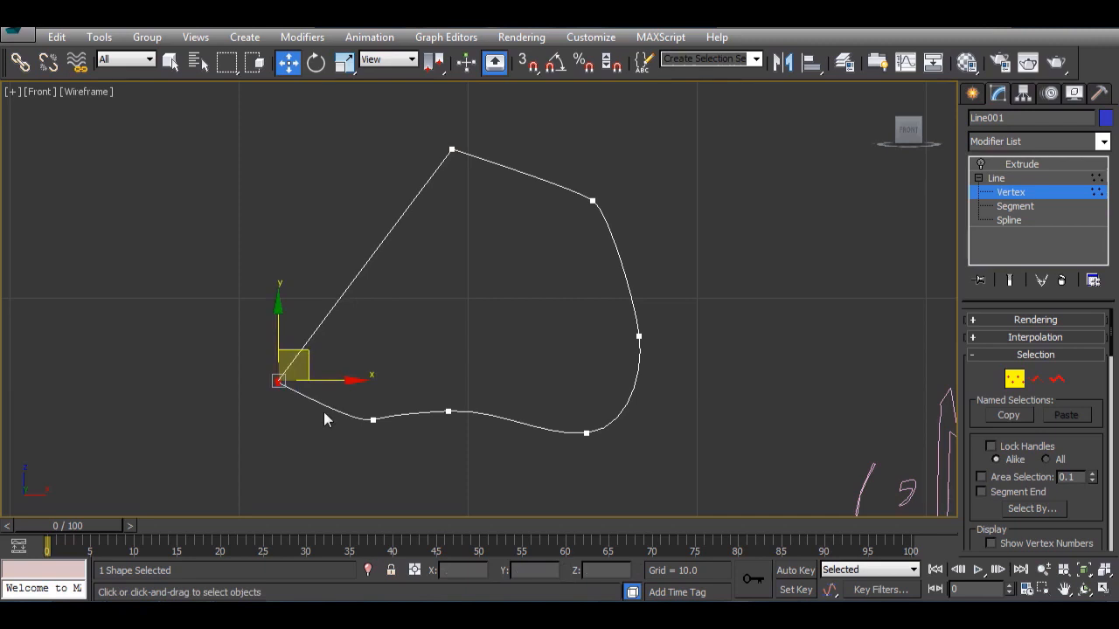
key(ctrl+z)
click(309, 406)
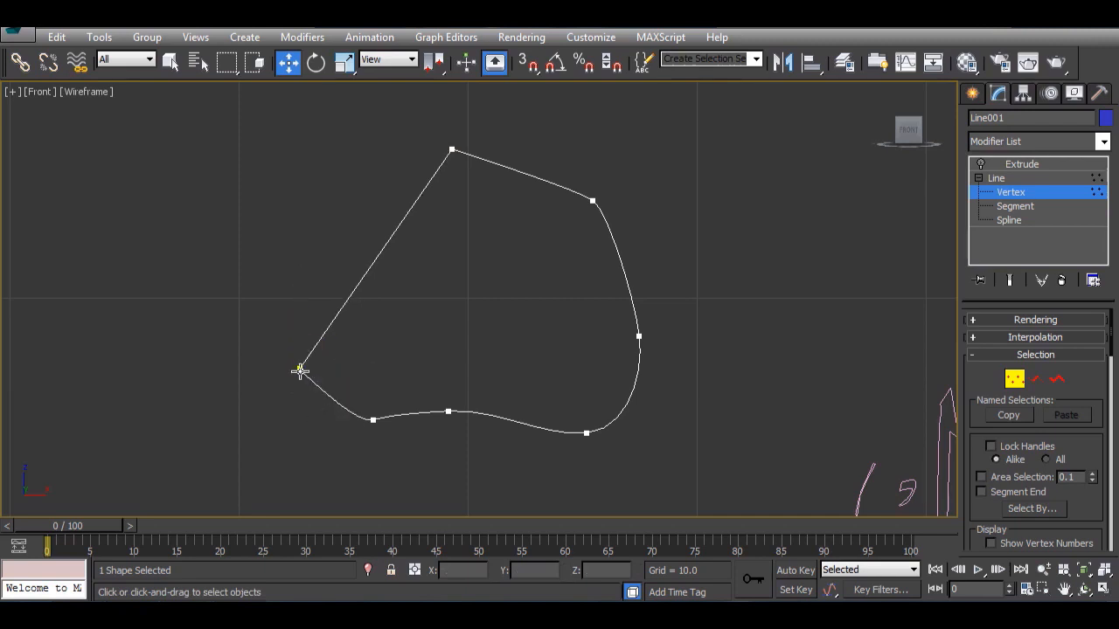
Step: Test the outline's other vertices one by one with small moves, undoing each change
click(452, 150)
drag(480, 124, 469, 137)
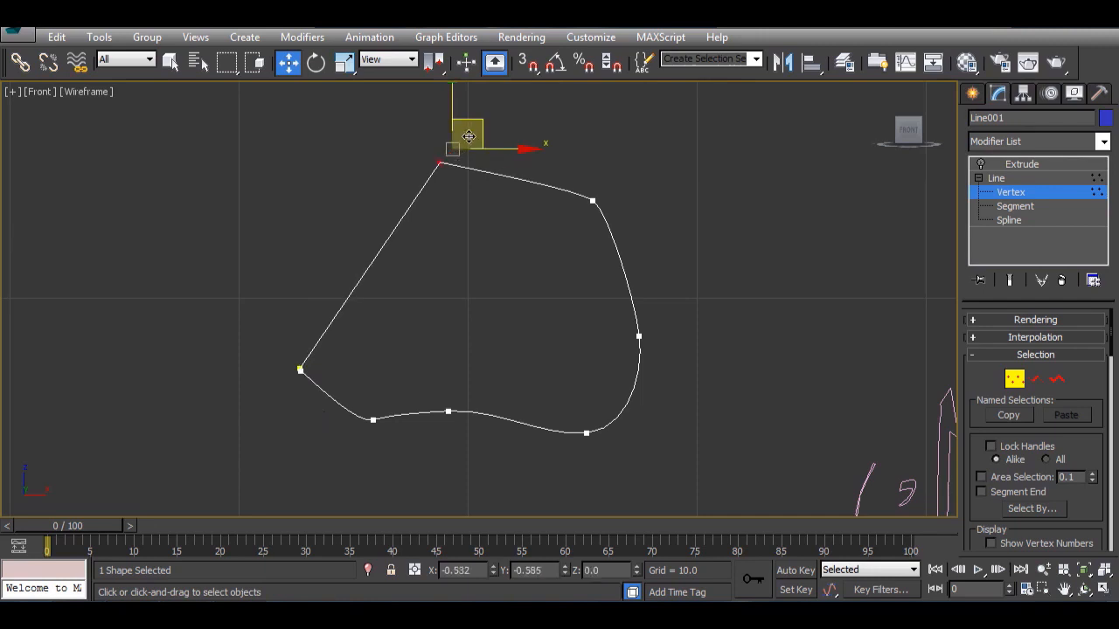
key(ctrl+z)
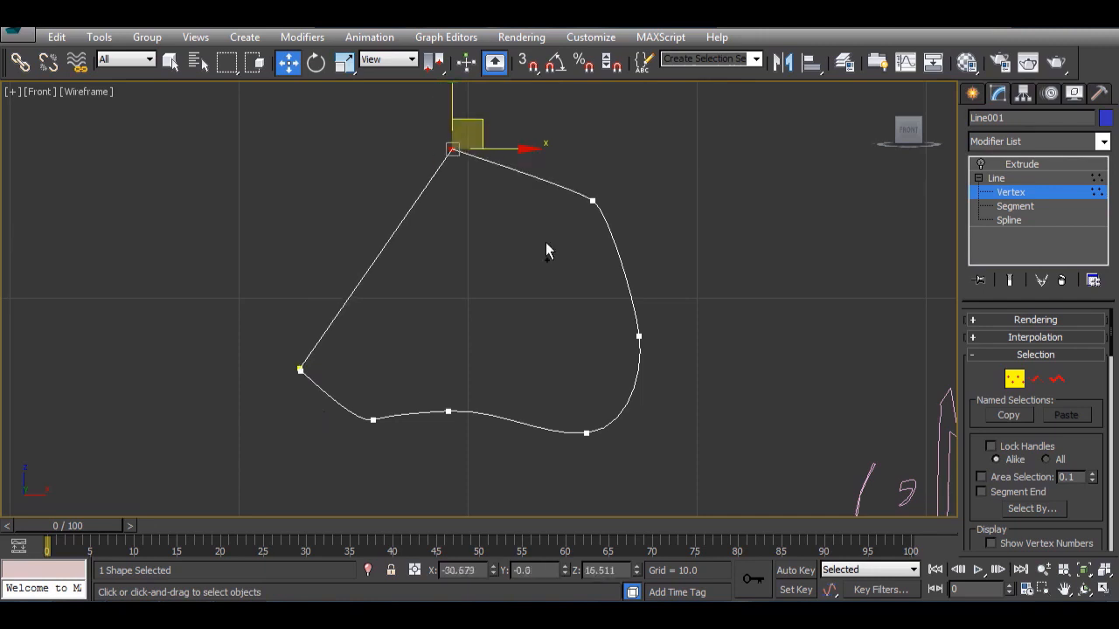
click(593, 201)
click(641, 334)
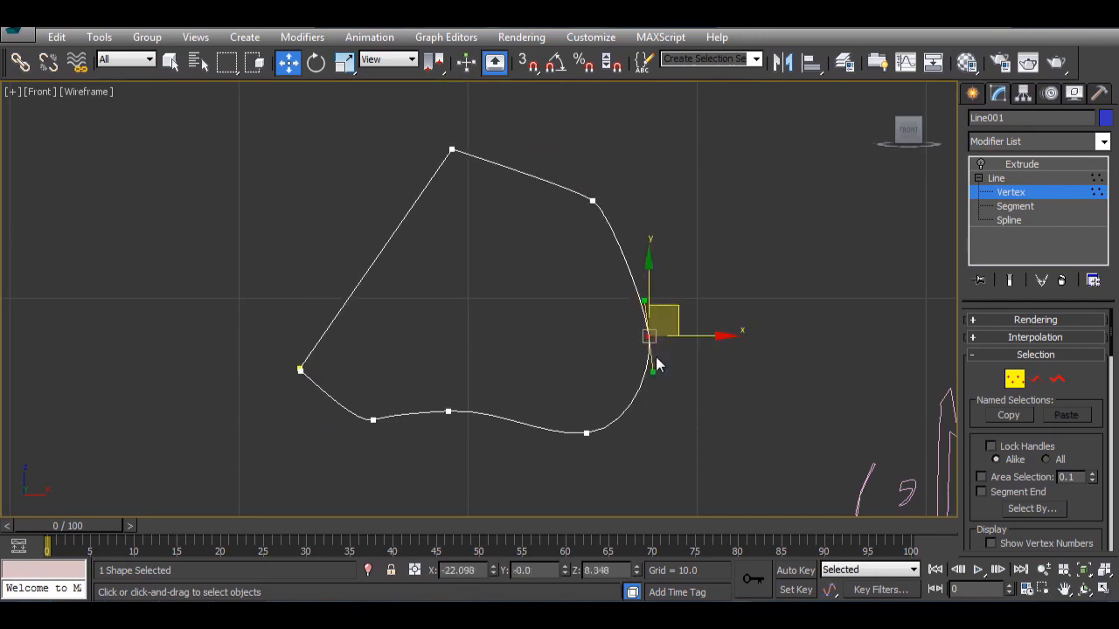
click(587, 434)
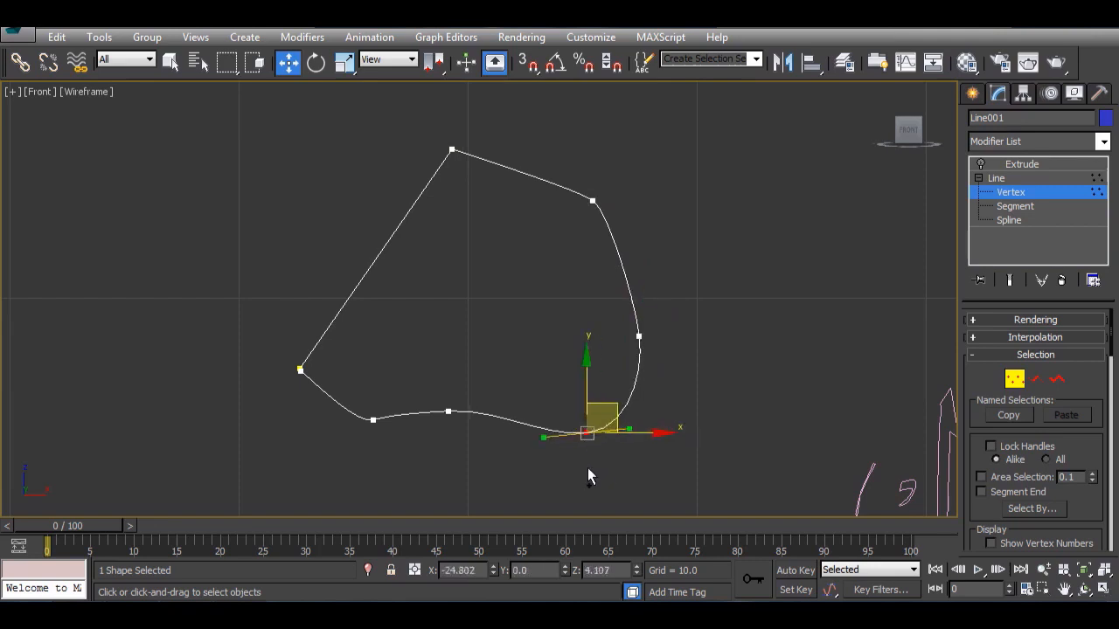
click(451, 411)
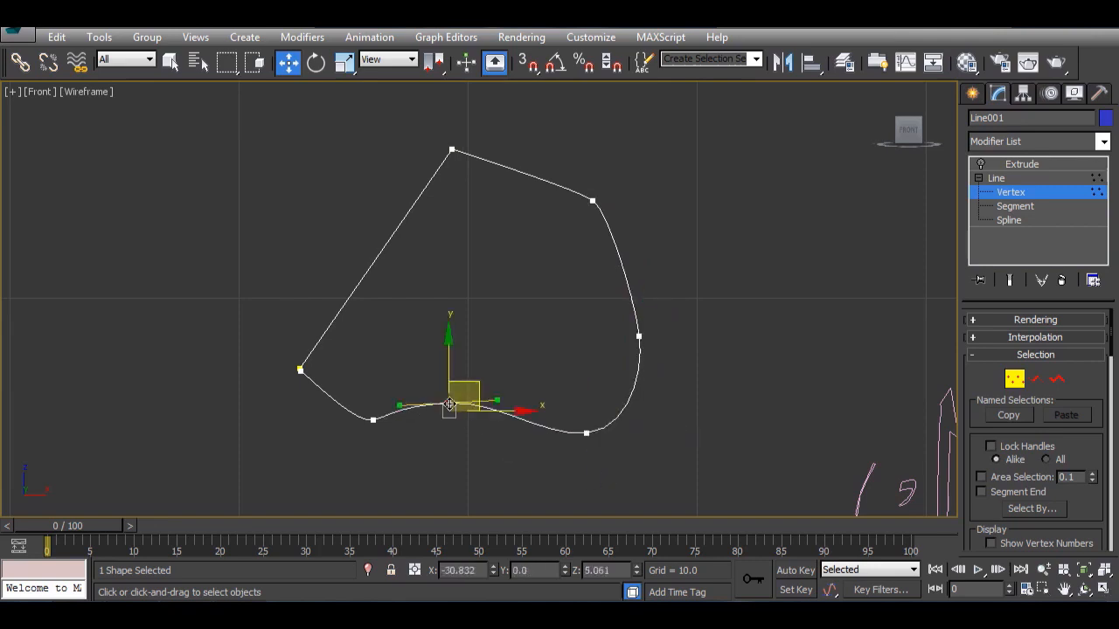
Step: Pull the end vertex off the start point once more to expose the open corner and undo the move
click(299, 368)
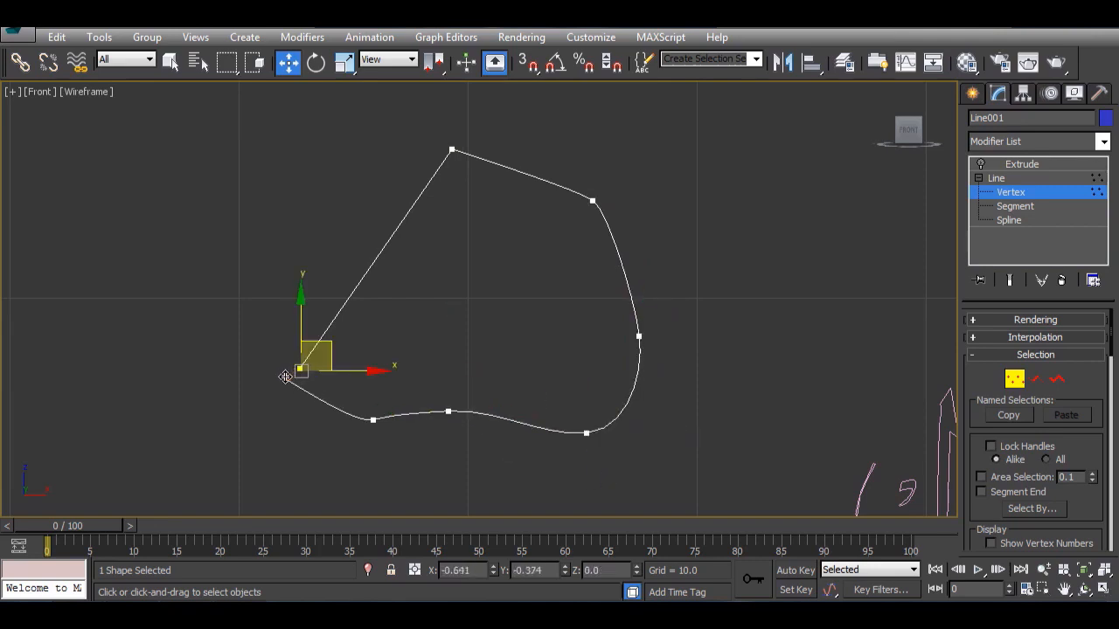
click(285, 377)
key(ctrl+z)
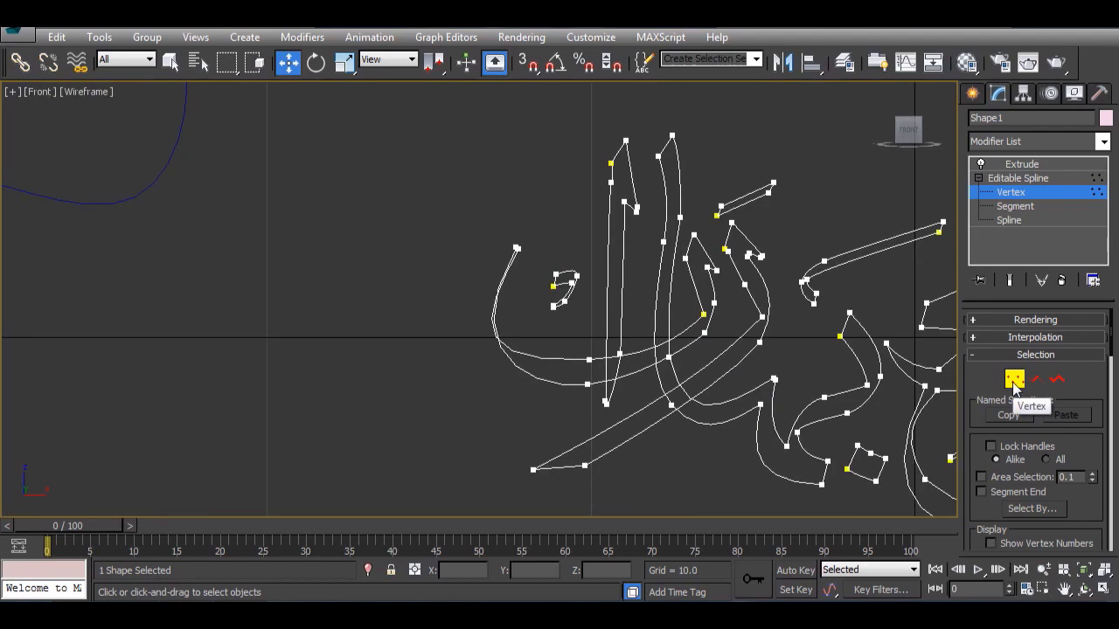
Step: Test-move the first vertex of the calligraphy's sweeping bowl-shaped stroke, undo the move, and leave the Vertex level
middle_drag(755, 276, 615, 331)
scroll(657, 293, up, 2)
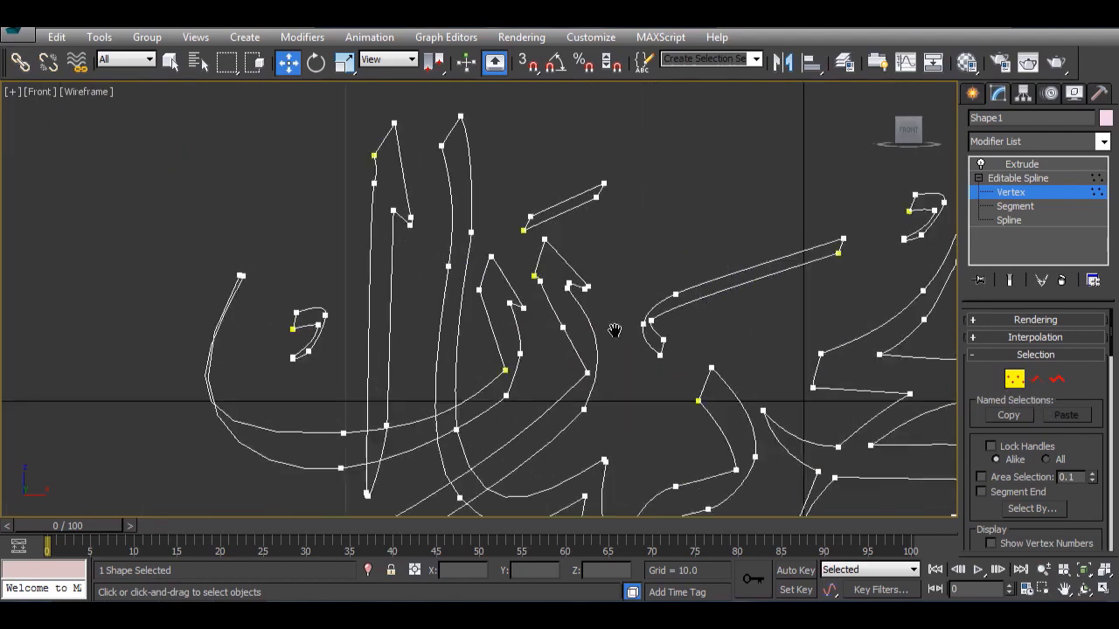
scroll(615, 330, up, 2)
middle_drag(514, 351, 704, 301)
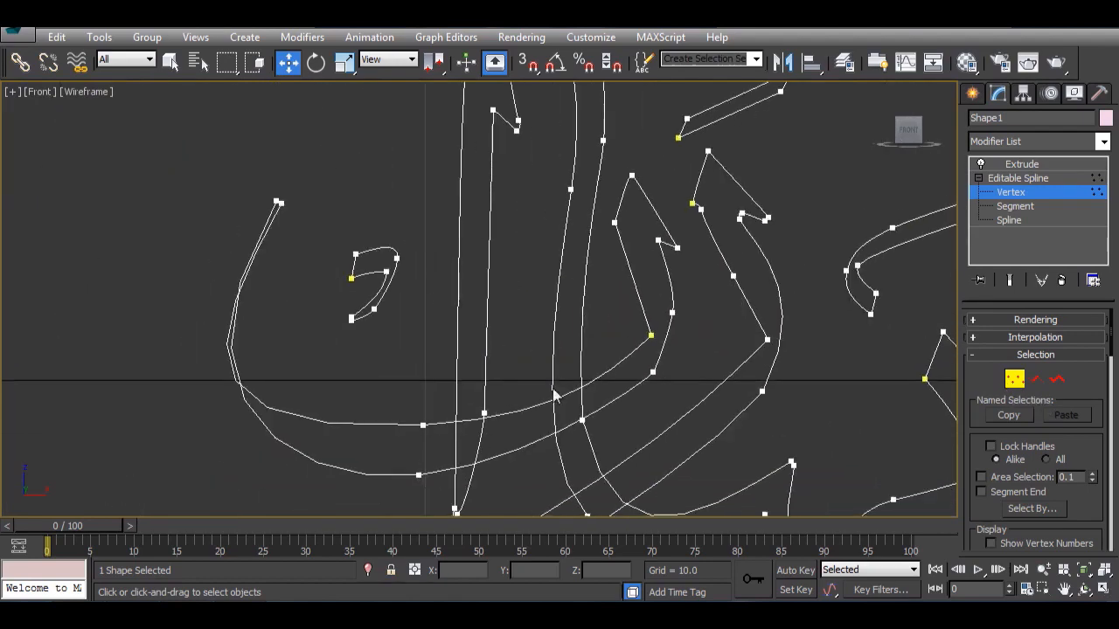
click(651, 337)
drag(651, 336, 629, 399)
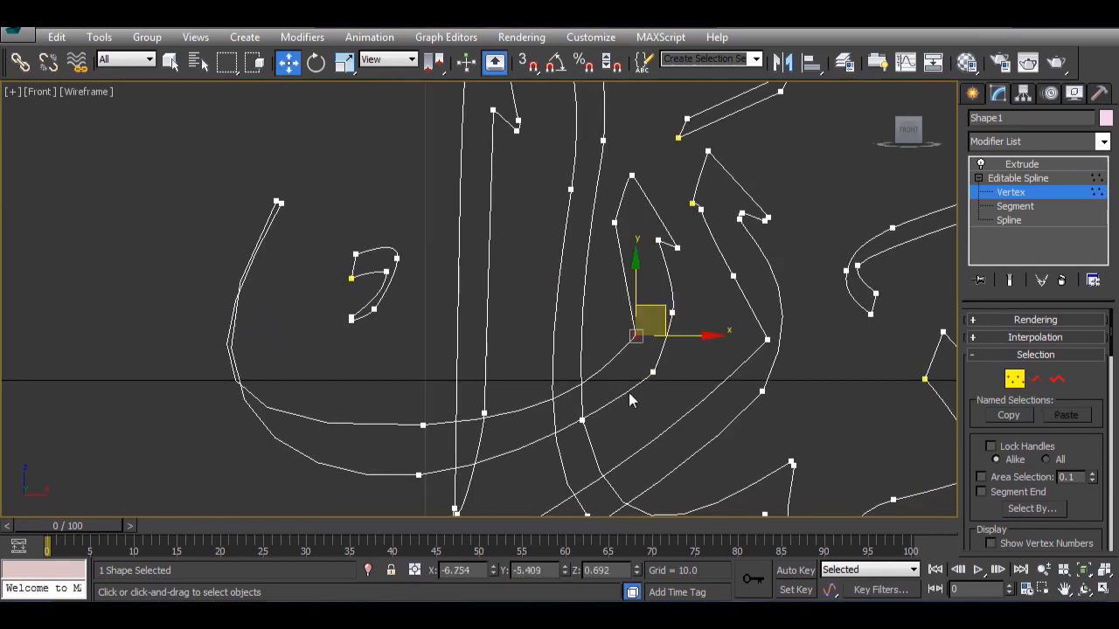
key(ctrl+z)
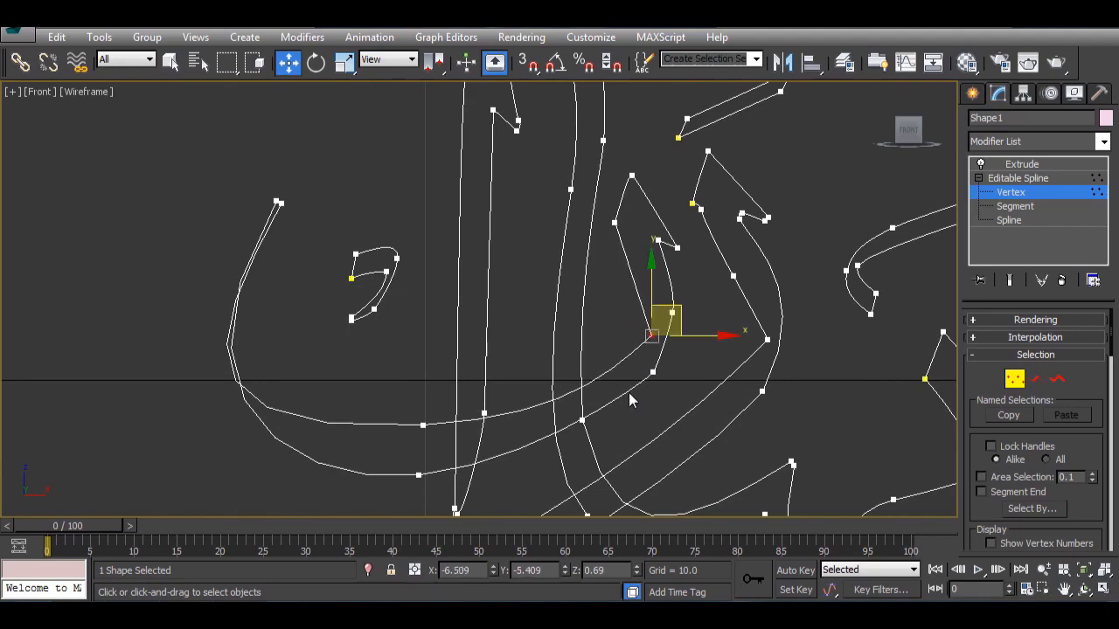
click(1021, 194)
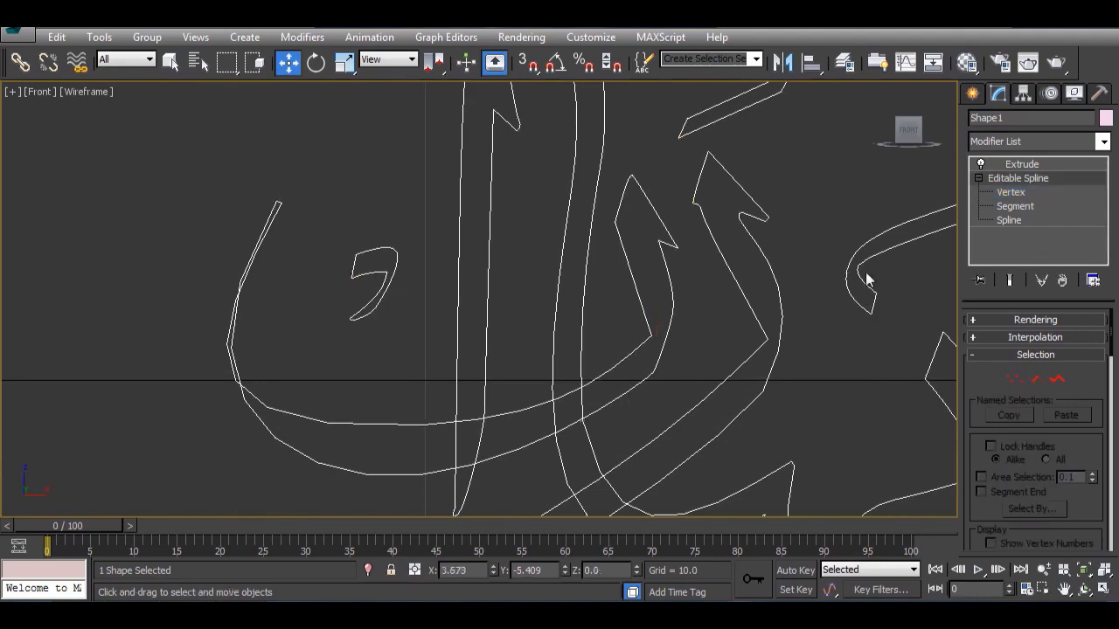
Step: Go to the freehand line outline beside the calligraphy and select both overlapping end vertices at its leftmost corner
scroll(479, 367, down, 5)
middle_drag(304, 316, 628, 424)
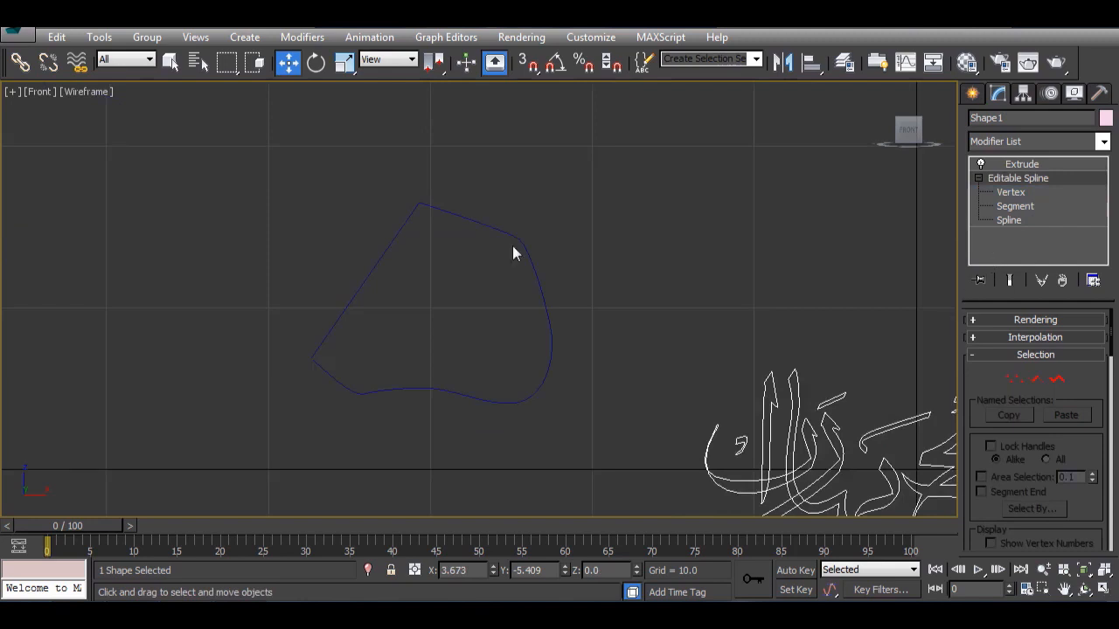
drag(487, 275, 489, 273)
click(1010, 193)
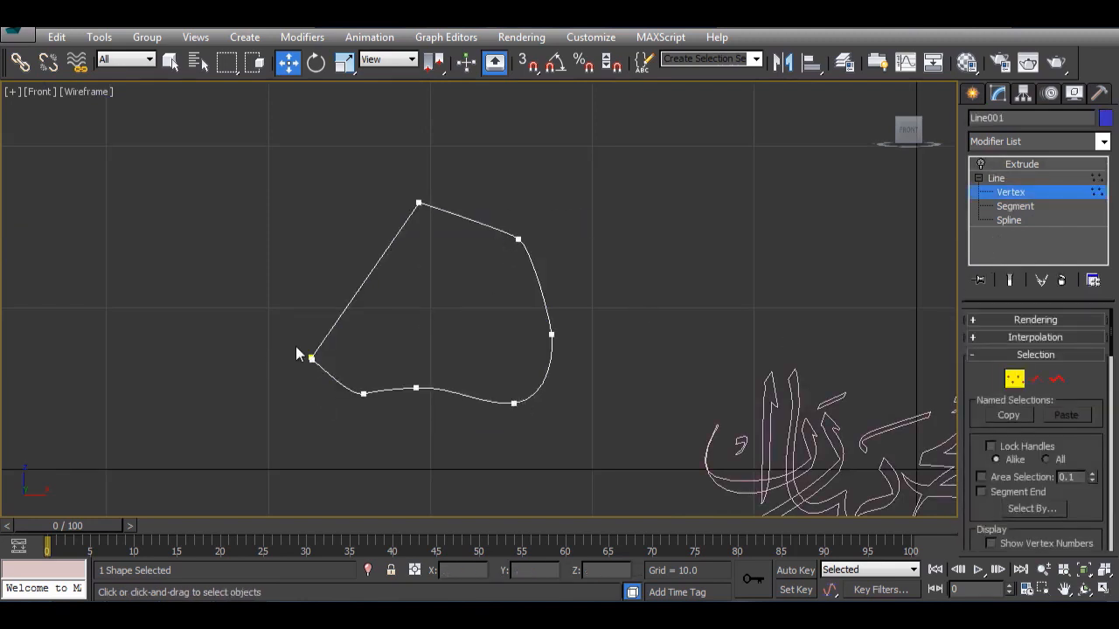
drag(254, 336, 332, 380)
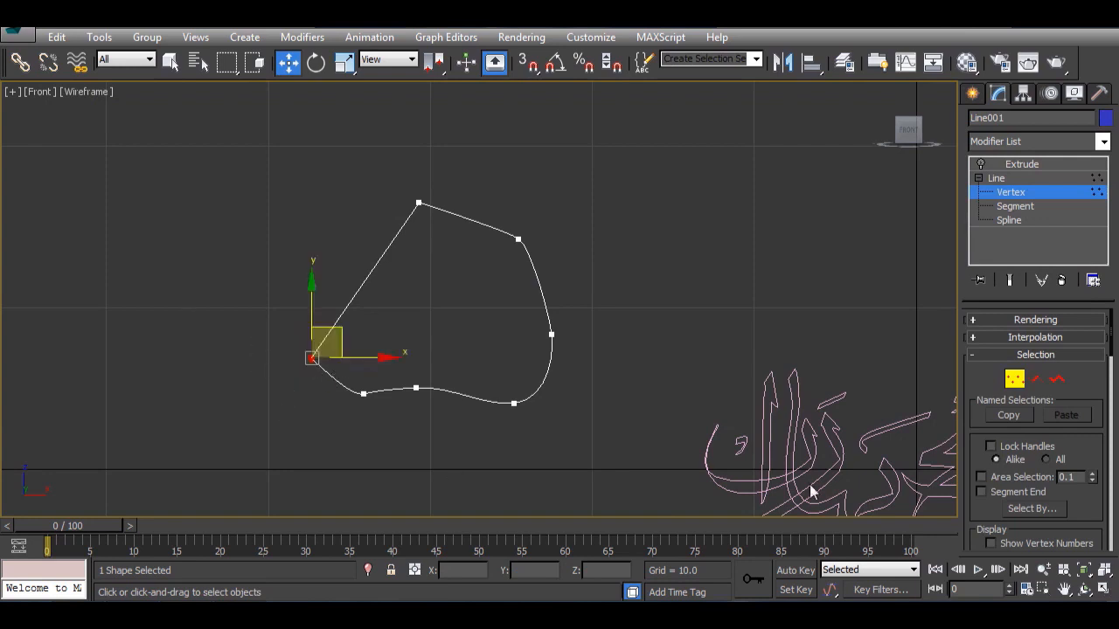
Step: Weld the two selected end vertices of the line outline using a weld threshold of 42.1
scroll(1099, 411, down, 5)
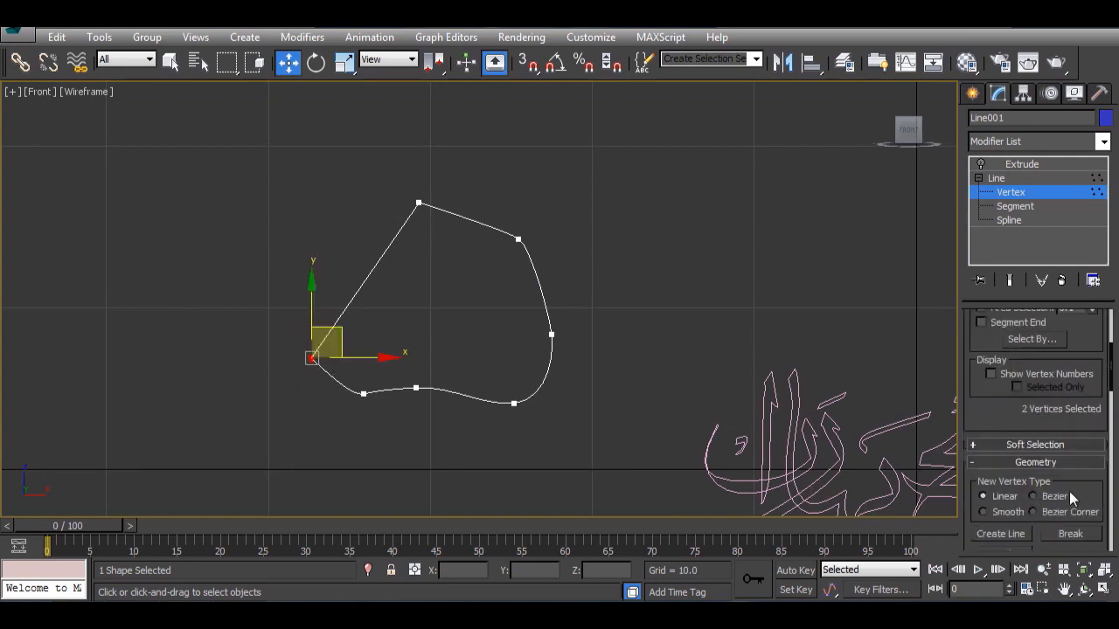
scroll(1070, 494, down, 8)
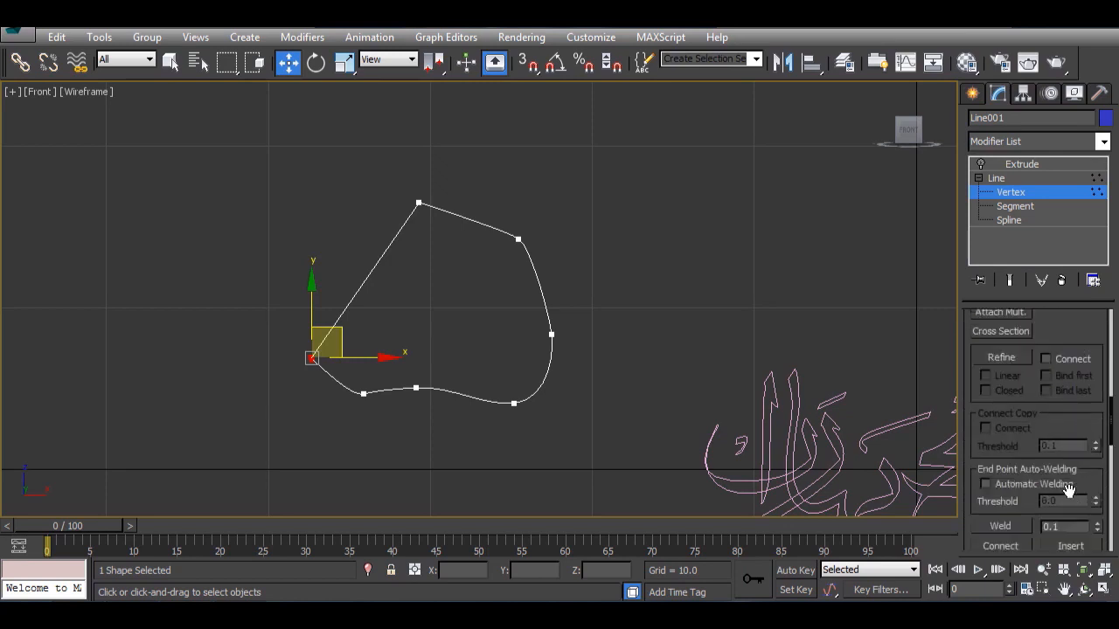
scroll(1068, 489, down, 2)
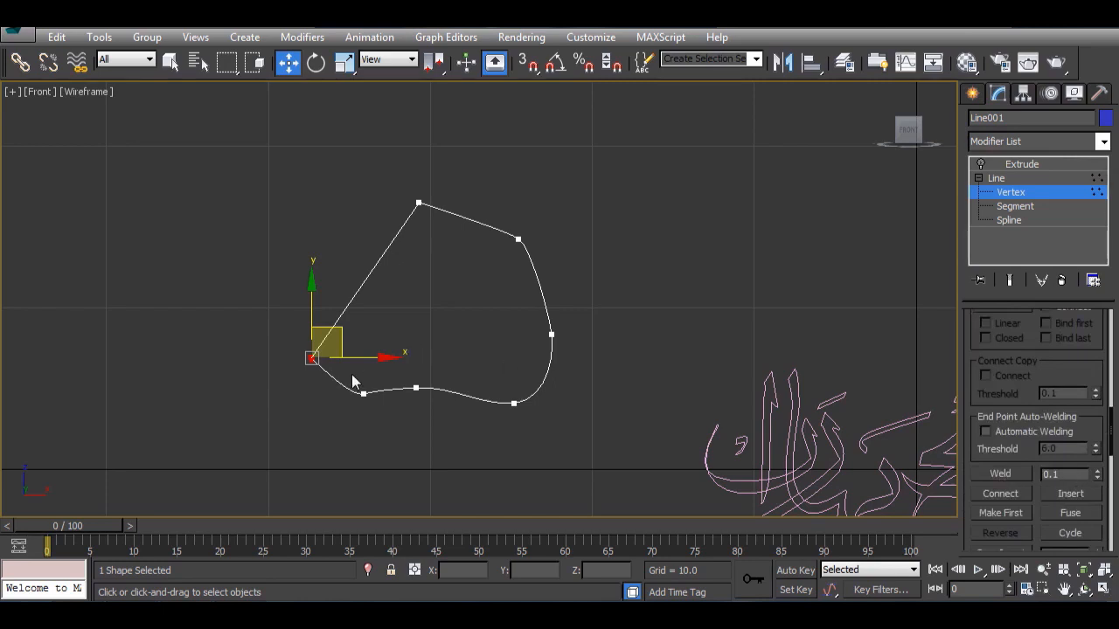
scroll(357, 382, up, 4)
scroll(461, 389, up, 3)
middle_drag(168, 249, 441, 386)
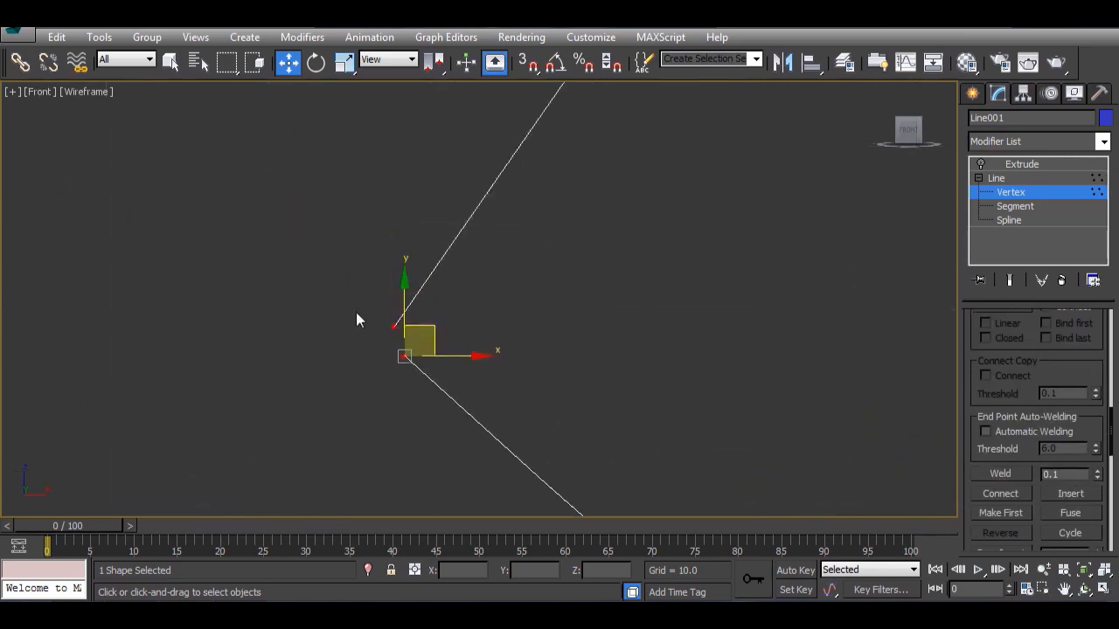
click(1011, 473)
drag(1097, 473, 1098, 439)
click(985, 472)
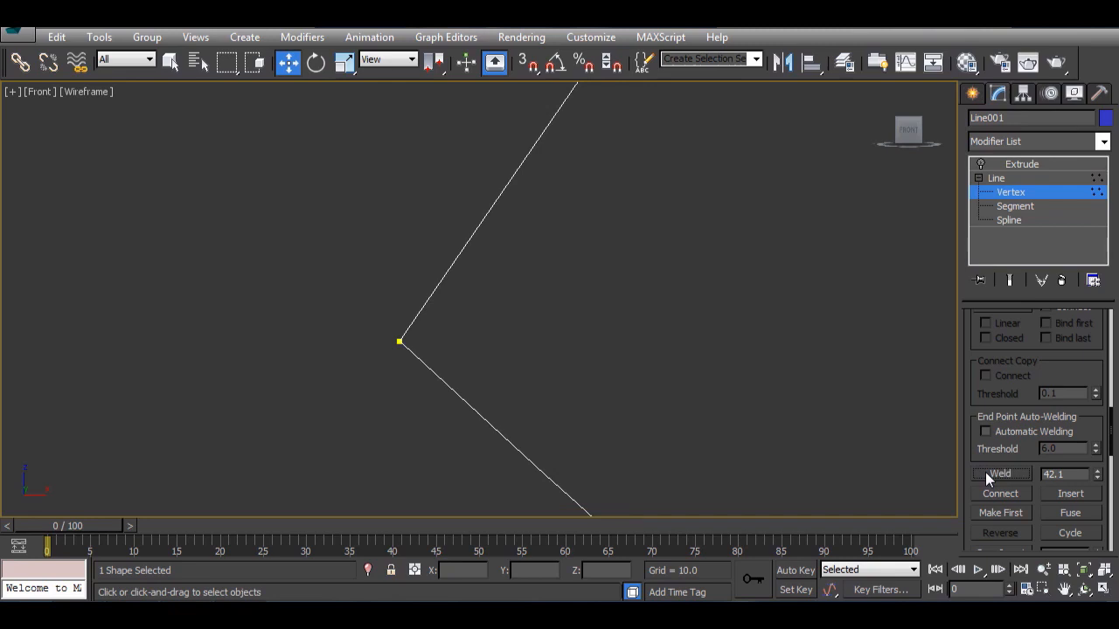
click(987, 473)
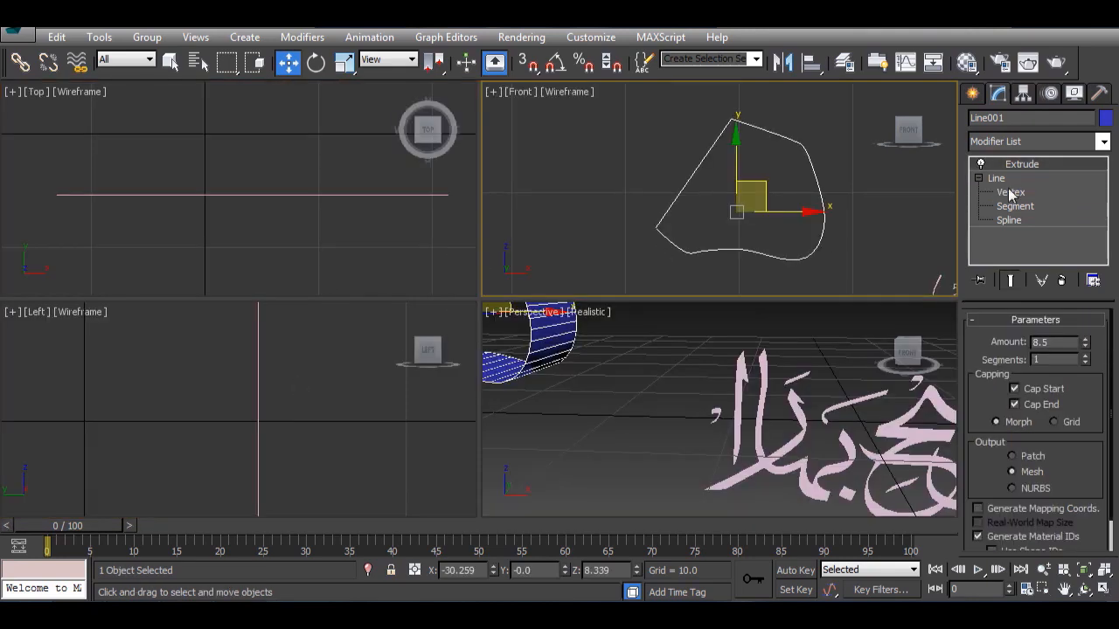
Step: Insert a vertex with Refine on the lower edge of the line outline, right beside its leftmost corner
click(1011, 193)
scroll(602, 222, up, 5)
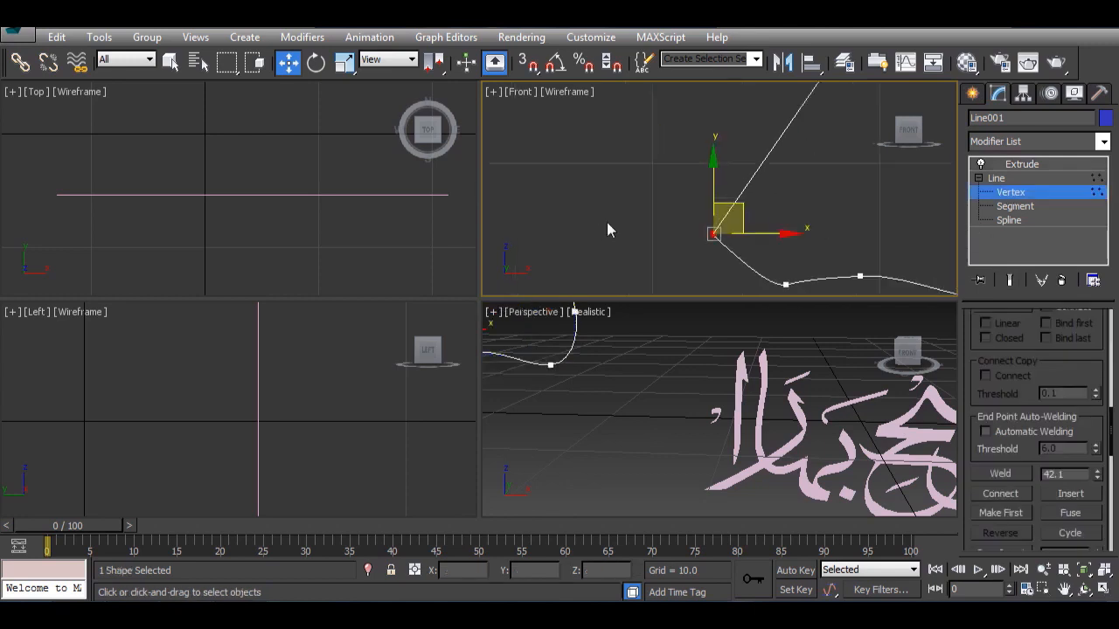
mouse_move(685, 233)
middle_down()
mouse_move(789, 253)
mouse_move(691, 234)
middle_up()
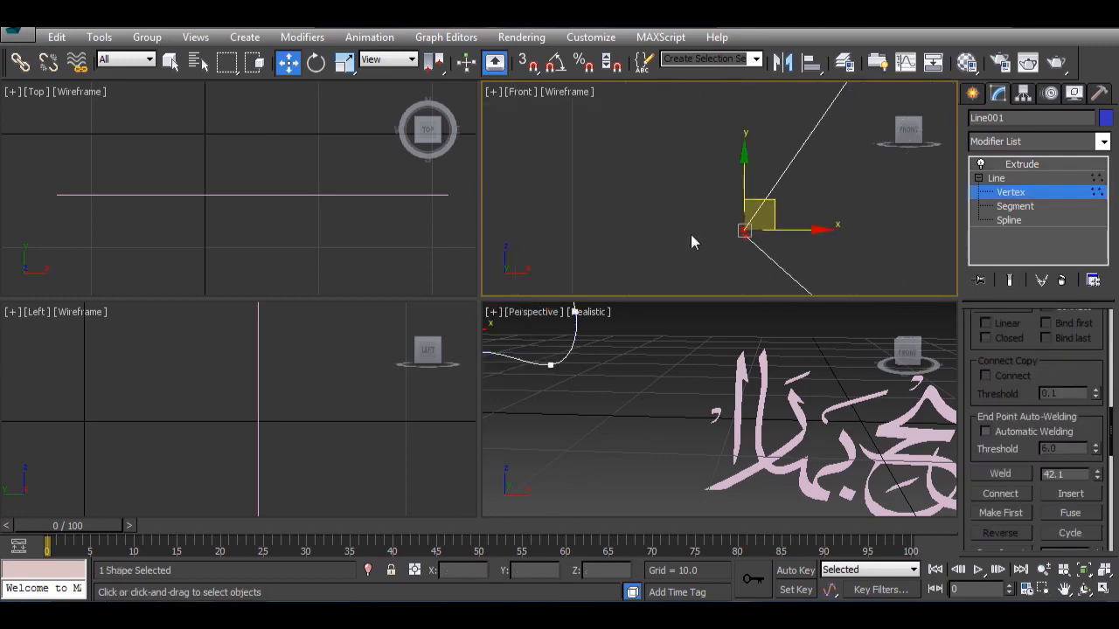
click(690, 234)
middle_drag(776, 228, 683, 219)
scroll(683, 219, up, 3)
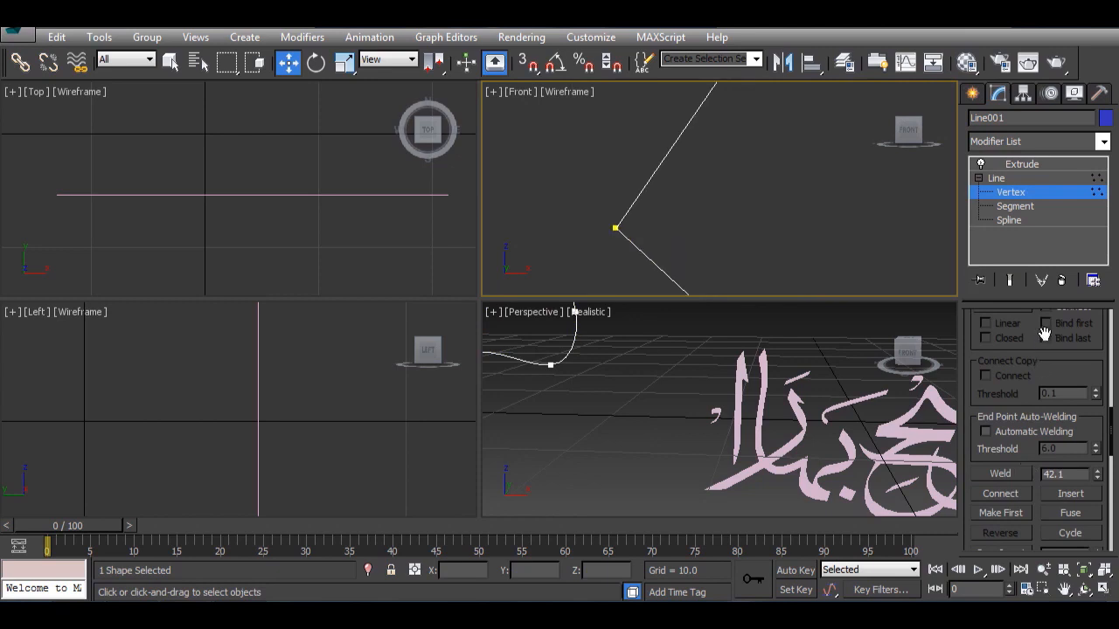
scroll(1031, 367, up, 5)
scroll(1013, 423, up, 5)
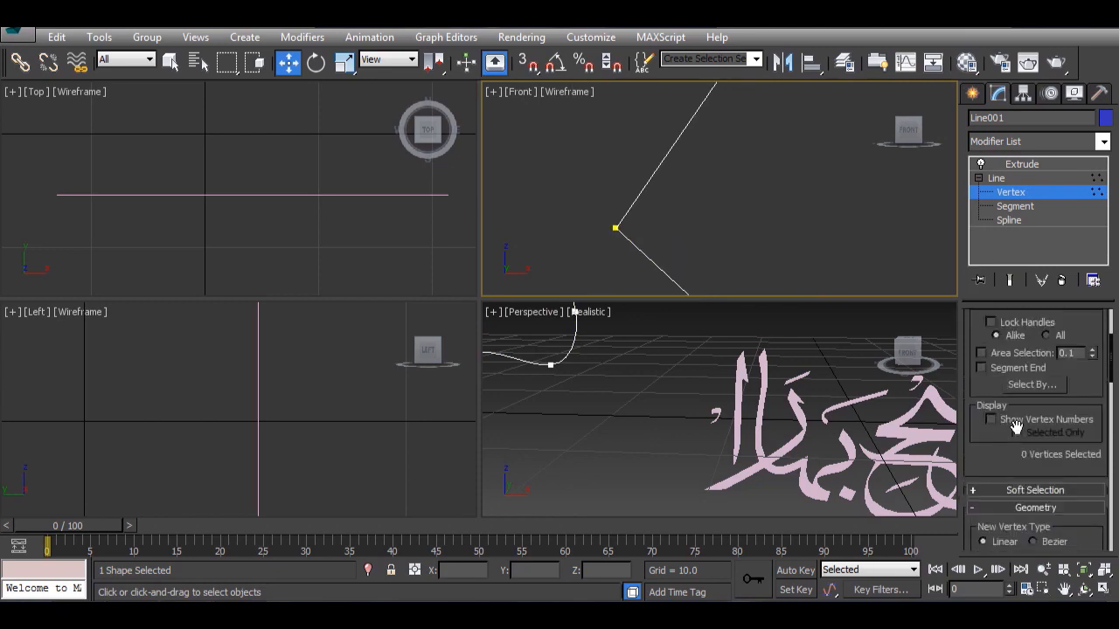
scroll(1015, 425, down, 5)
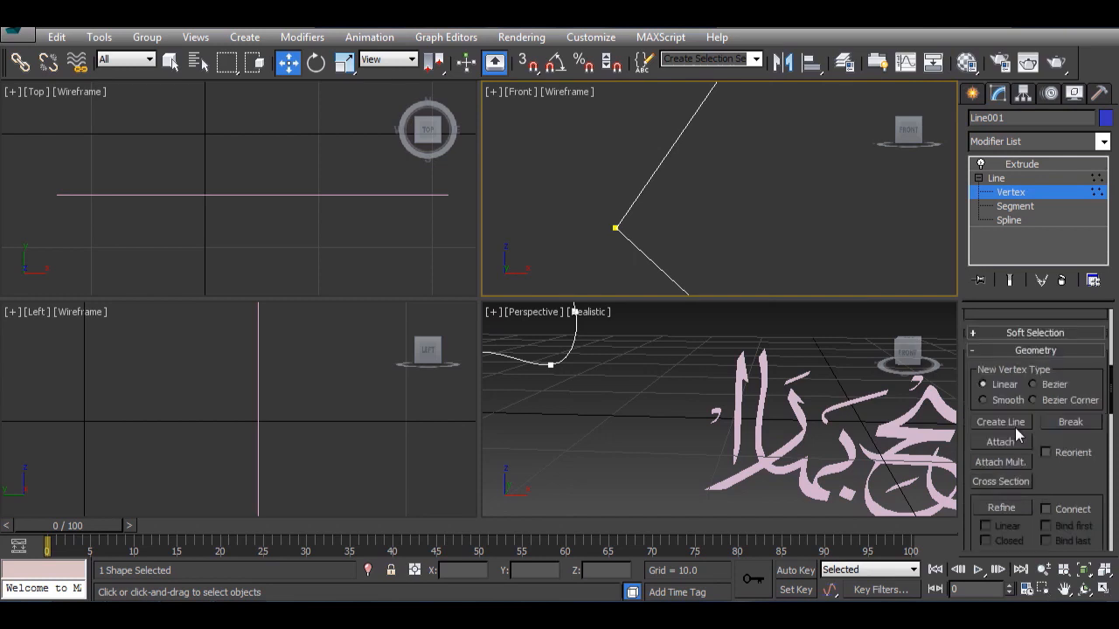
click(1001, 508)
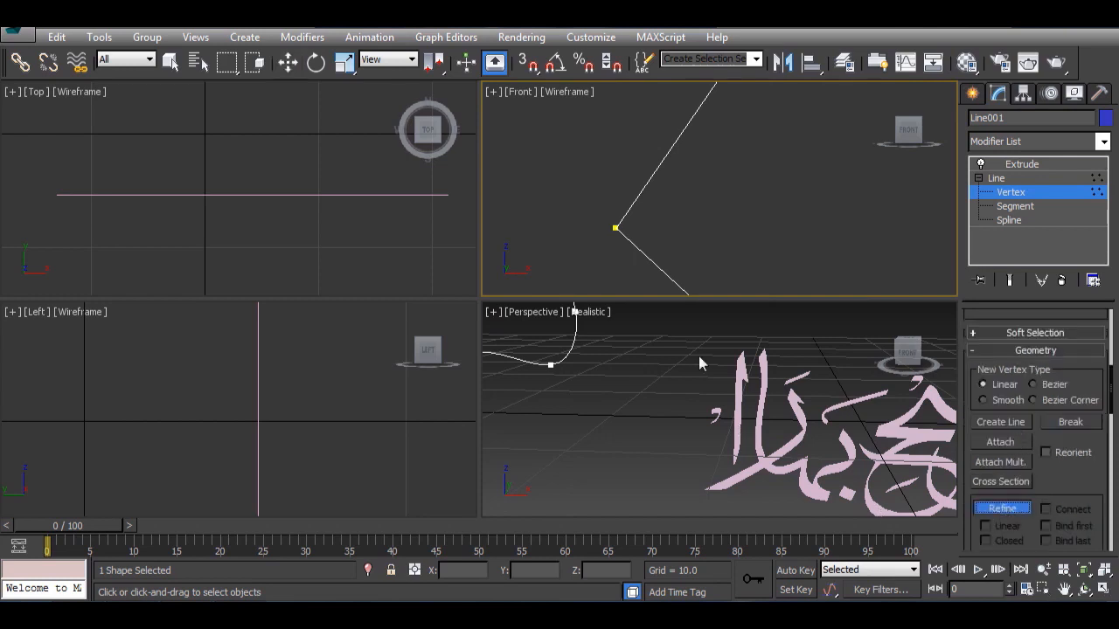
click(631, 244)
Step: Move the inserted vertex just across the outline's upper edge so the segments cross, and check the shape at the Extrude level
click(288, 62)
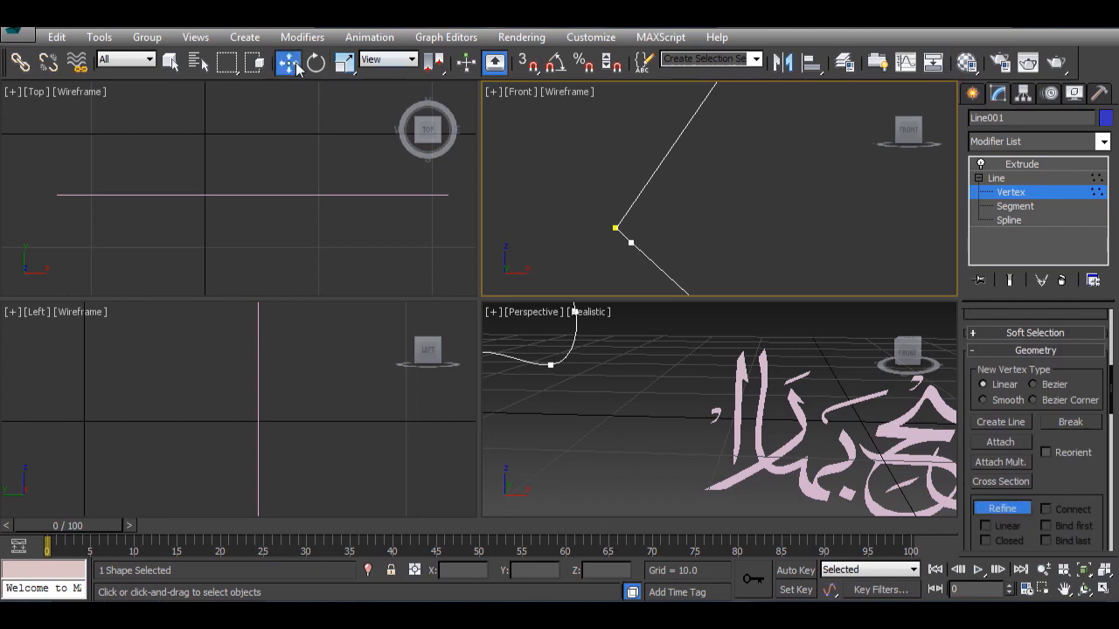
click(631, 243)
drag(655, 215, 644, 191)
click(749, 232)
scroll(750, 235, down, 6)
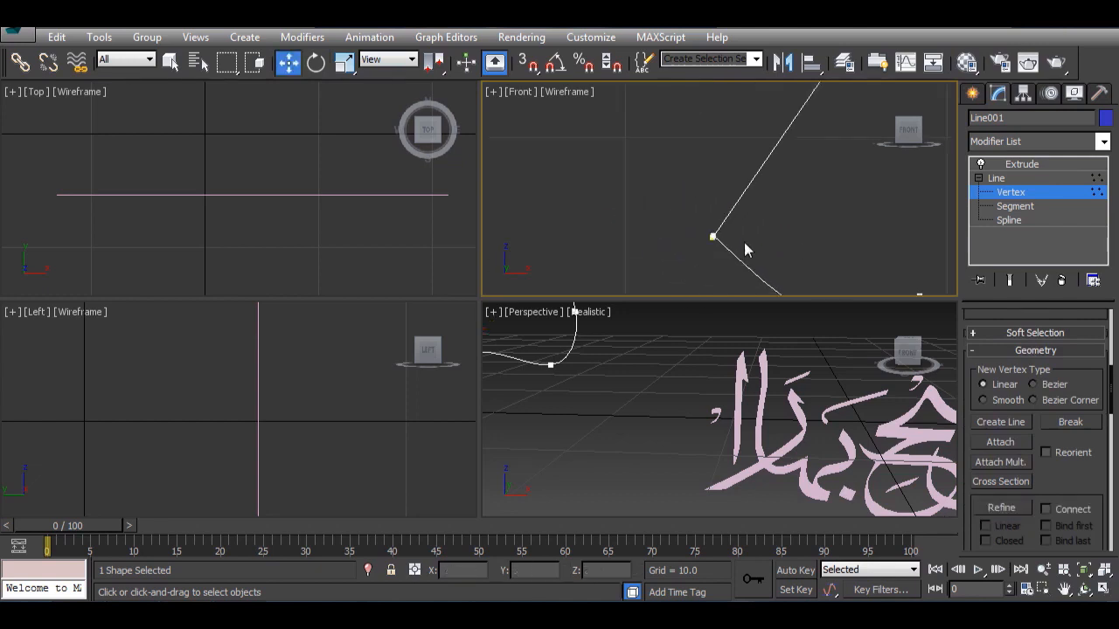
scroll(751, 448, down, 6)
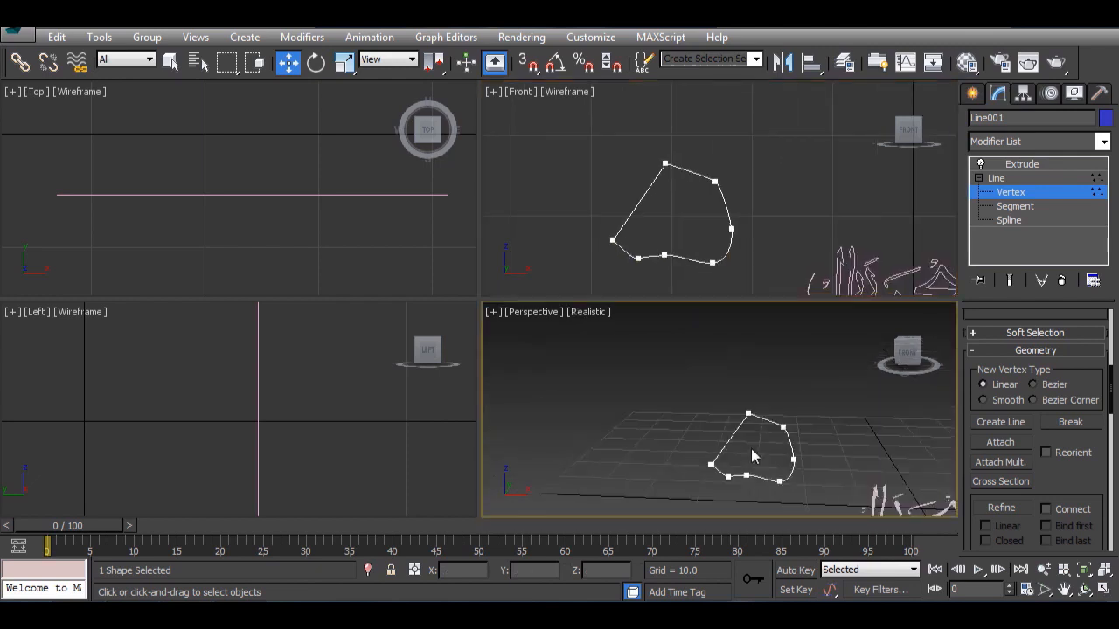
click(996, 178)
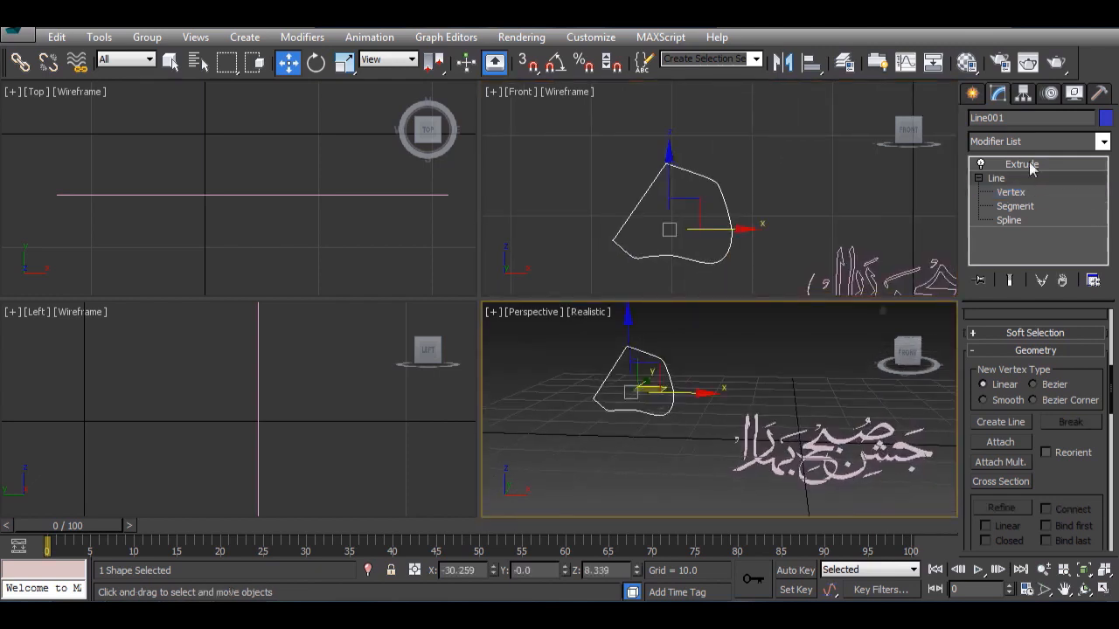
click(1021, 164)
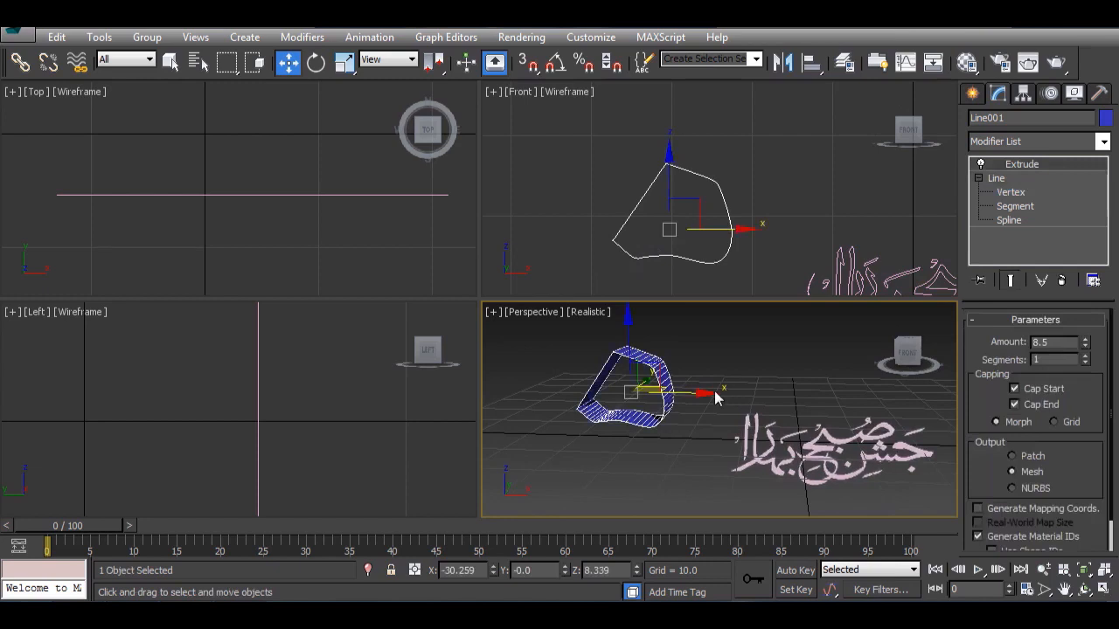
Step: Move the vertex beside the corner back below the first vertex to uncross the line outline, and return to the Extrude level
click(1003, 192)
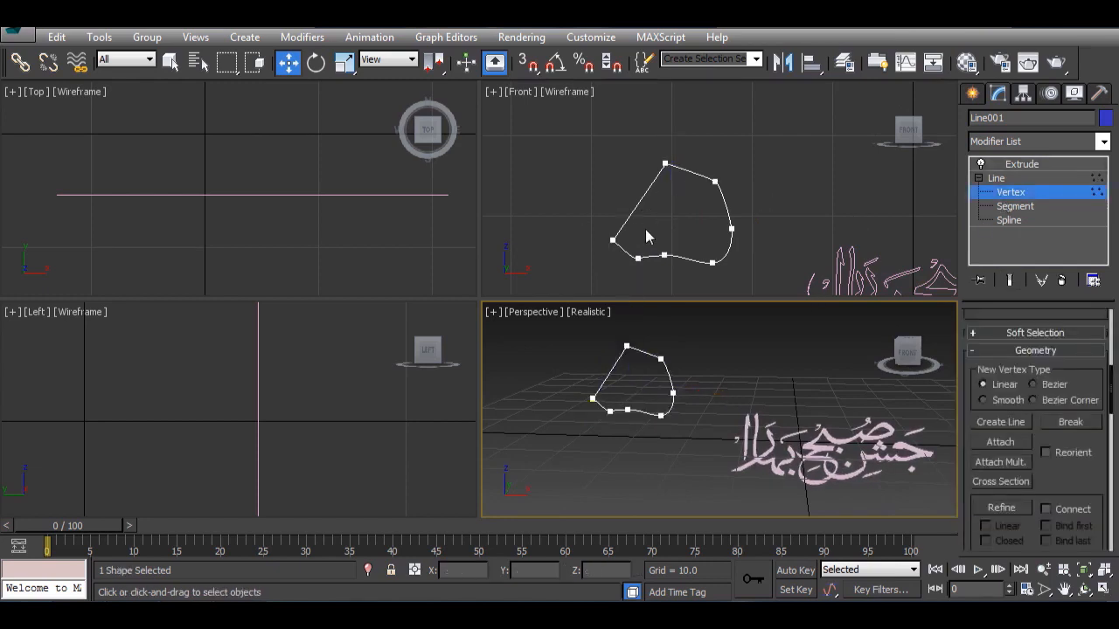
middle_drag(669, 258, 738, 217)
scroll(735, 220, up, 3)
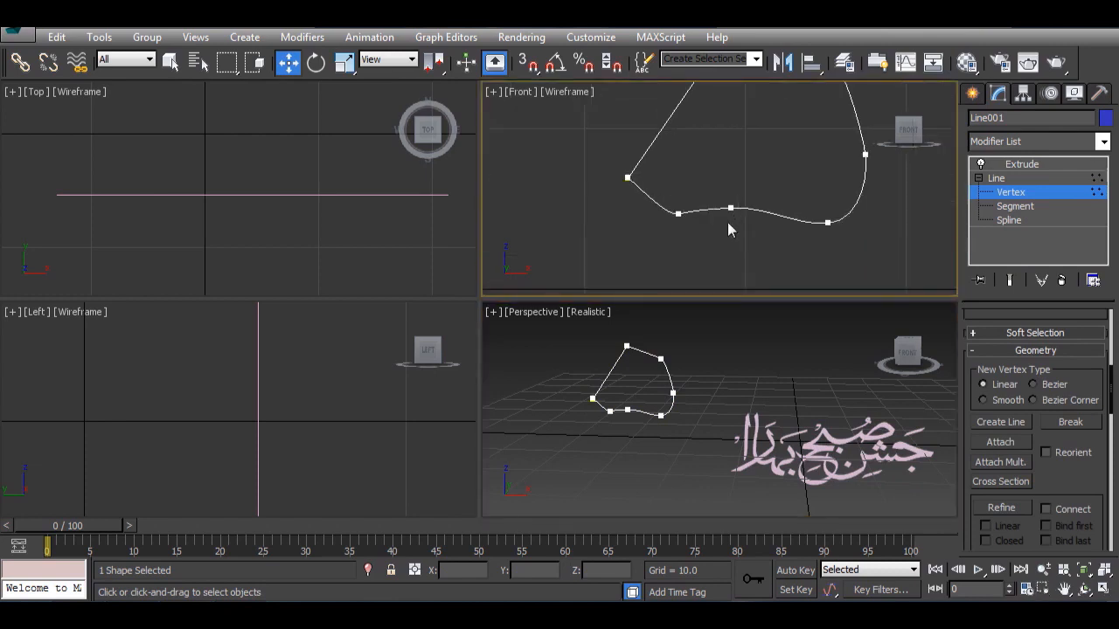
middle_drag(686, 182, 820, 230)
key(alt+w)
middle_drag(473, 267, 781, 147)
scroll(683, 261, up, 5)
middle_drag(683, 263, 572, 269)
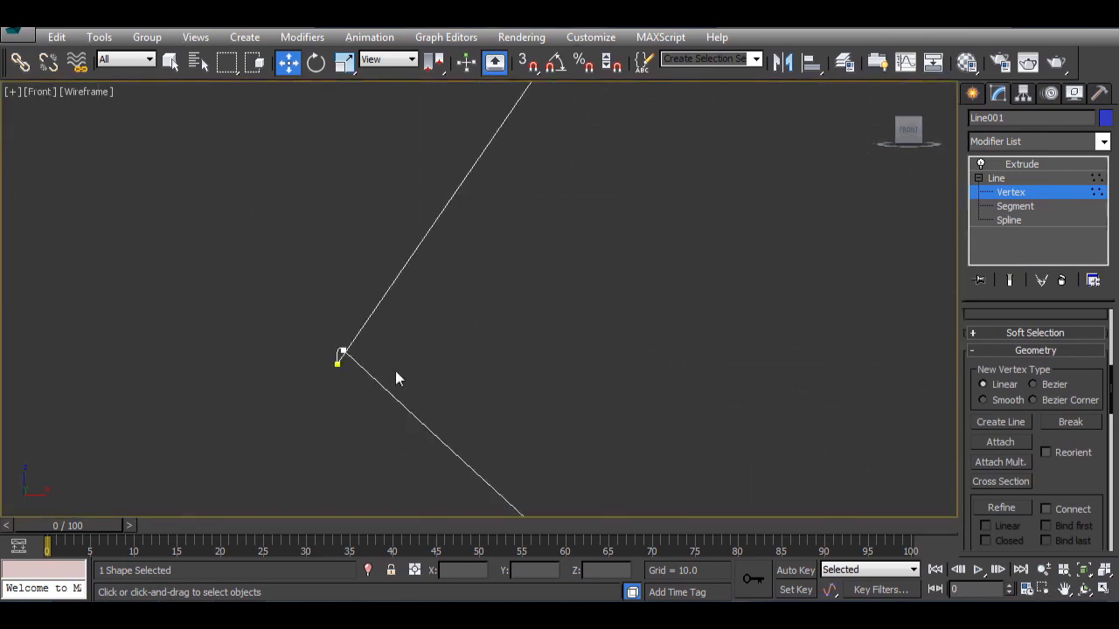
middle_drag(395, 378, 387, 369)
click(325, 353)
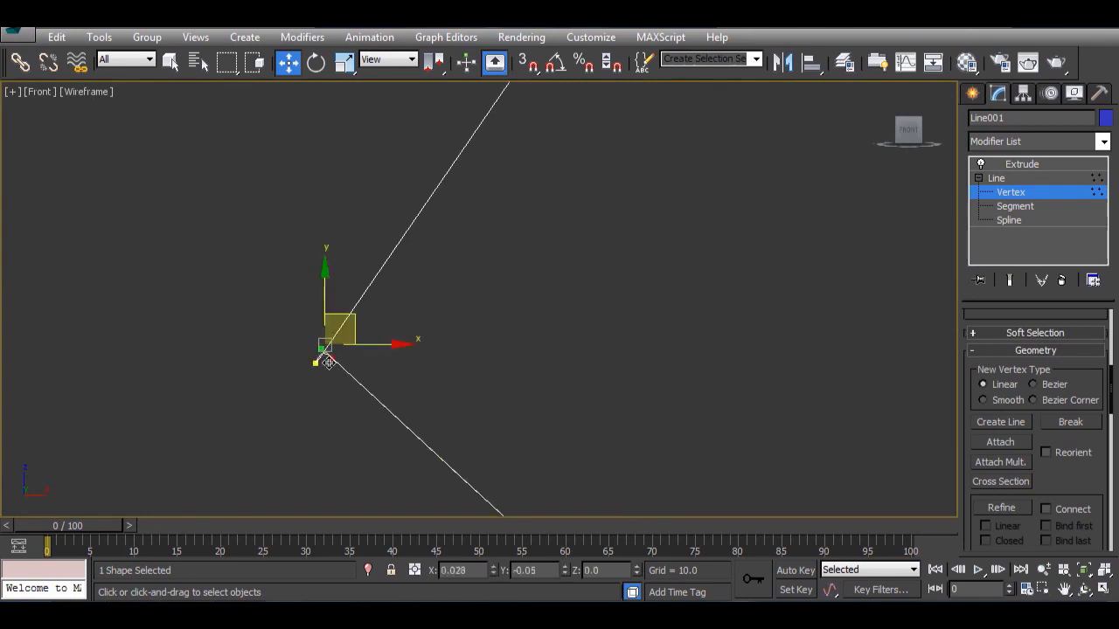
drag(329, 362, 322, 374)
click(1012, 194)
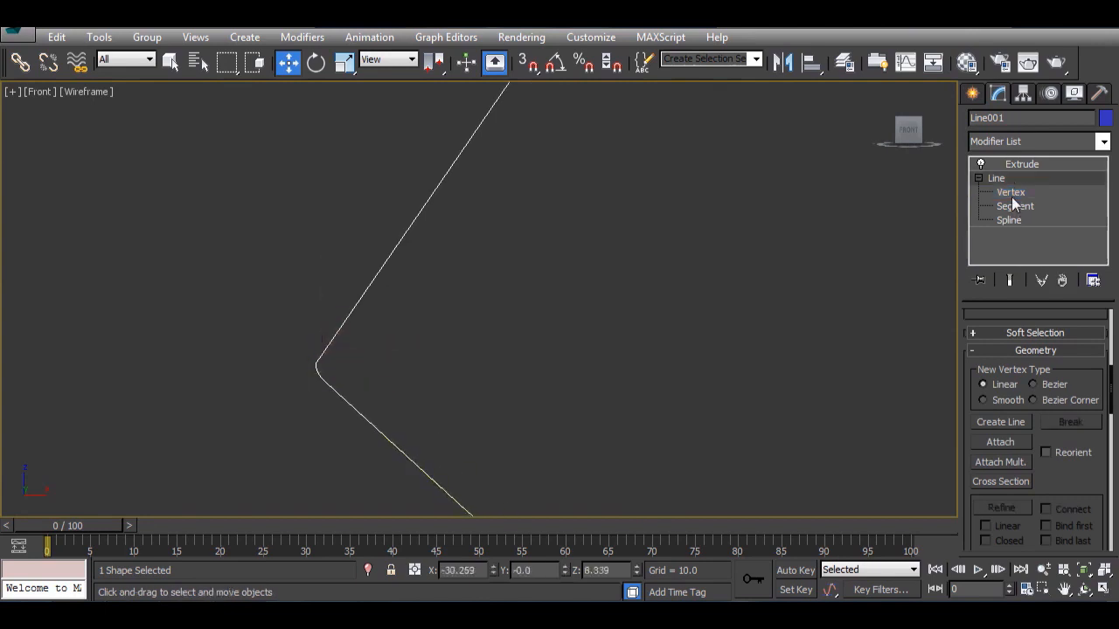
key(alt+w)
click(1031, 167)
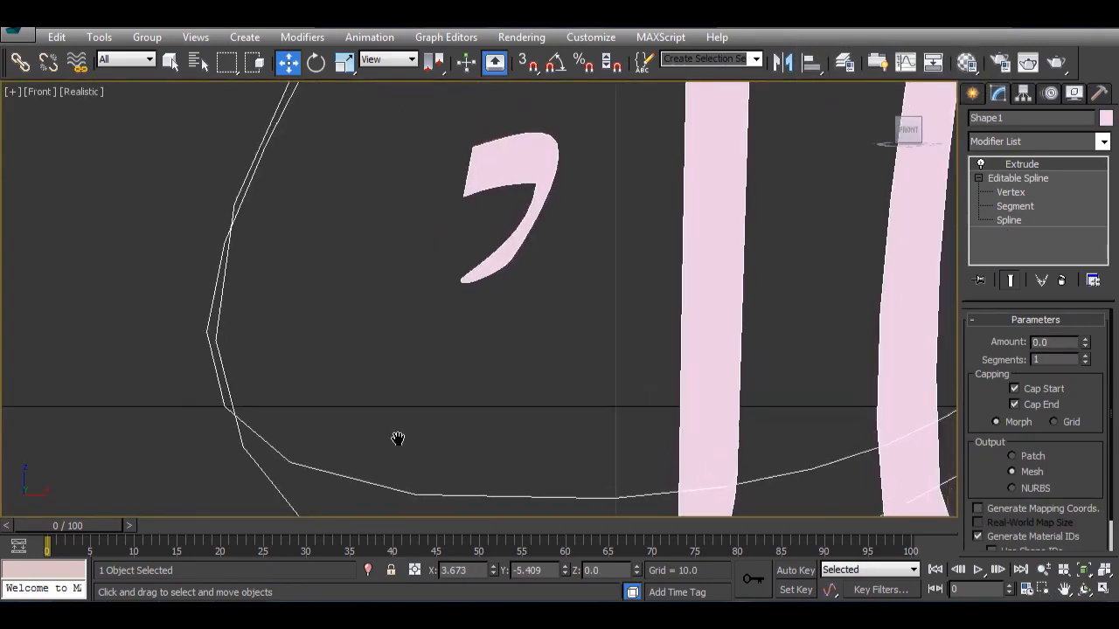
Step: Enter Vertex level on the calligraphy shape, test-move the outer vertex at the bowl-shaped stroke's thin tip, and undo the move
middle_drag(394, 440, 311, 412)
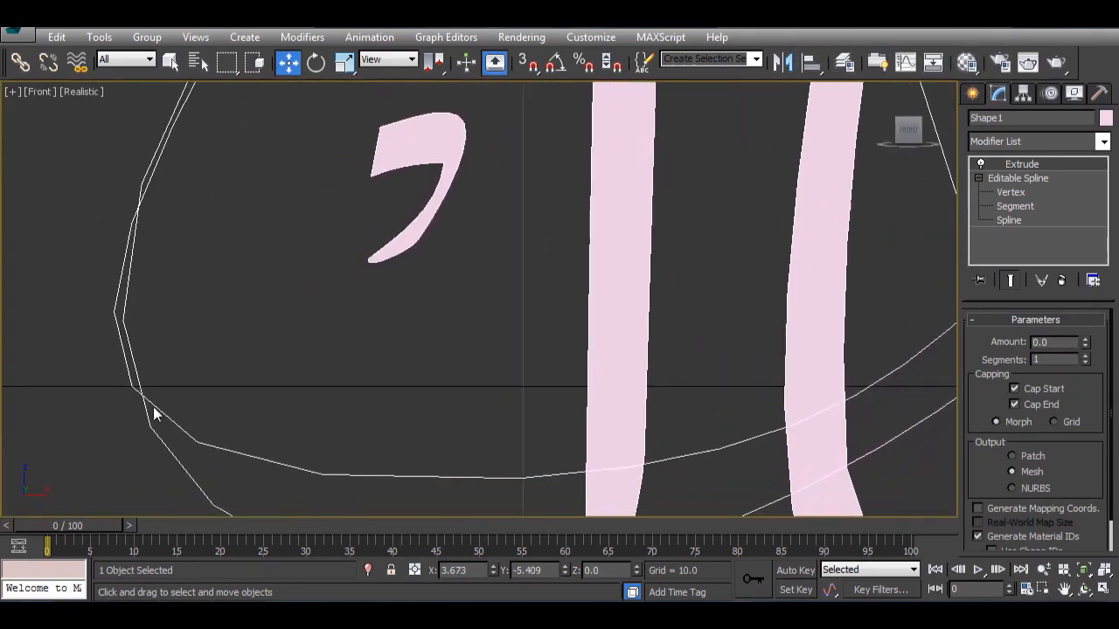
click(1005, 192)
scroll(273, 350, down, 4)
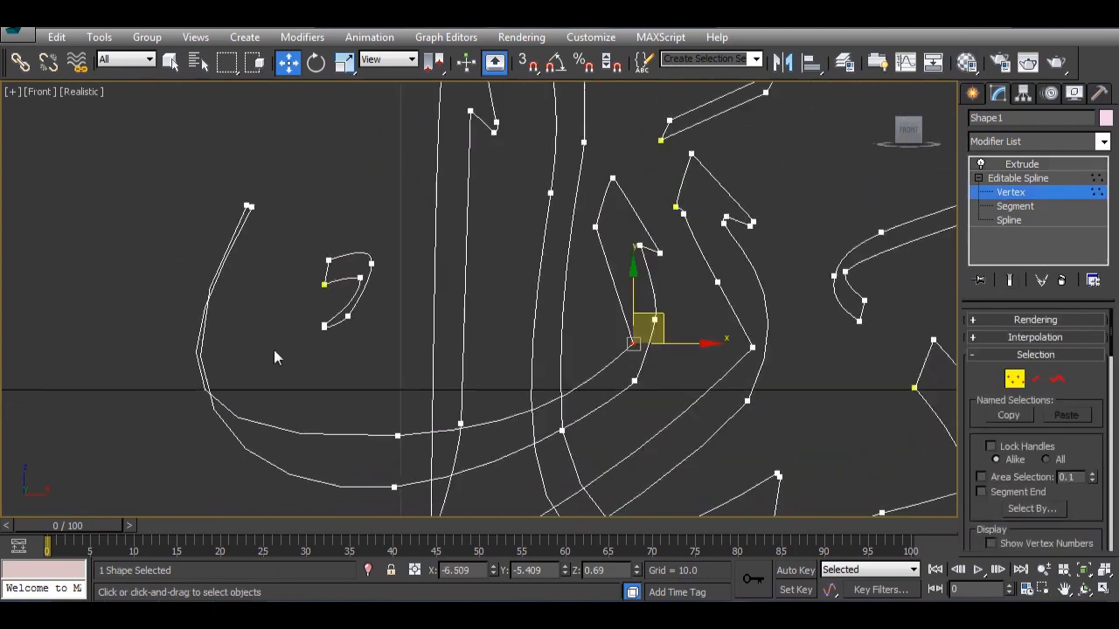
click(247, 206)
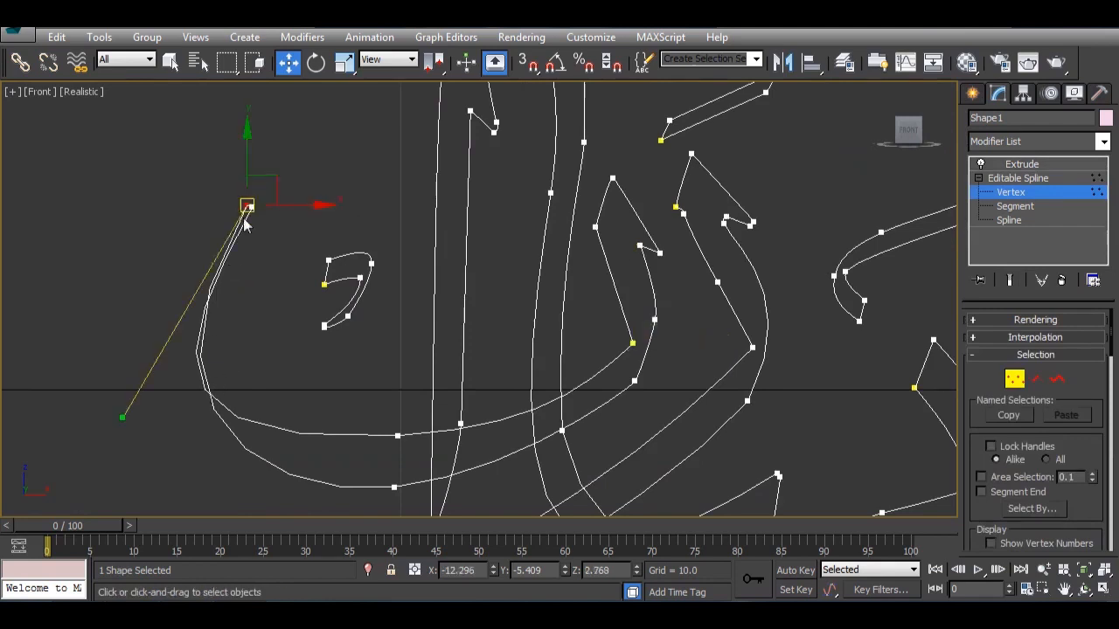
drag(278, 182, 260, 181)
key(ctrl+z)
Step: Test-move the inner vertex at the thin tip of the bowl-shaped stroke and undo the move
mouse_move(319, 266)
middle_down()
mouse_move(324, 277)
mouse_move(324, 257)
middle_up()
scroll(324, 274, up, 2)
click(286, 249)
click(235, 178)
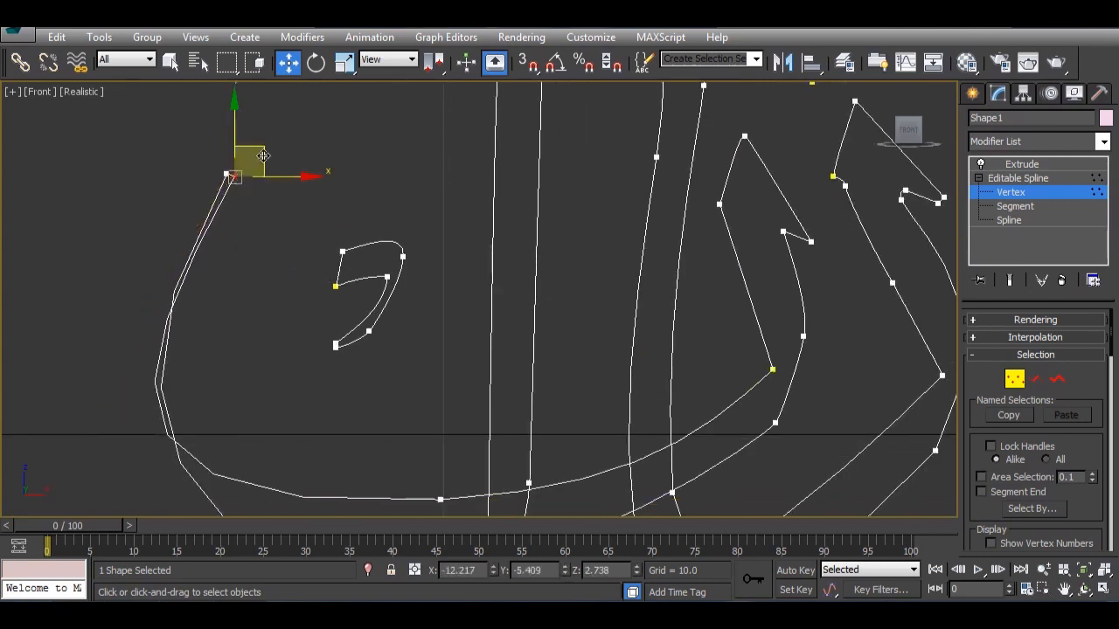
drag(263, 156, 268, 162)
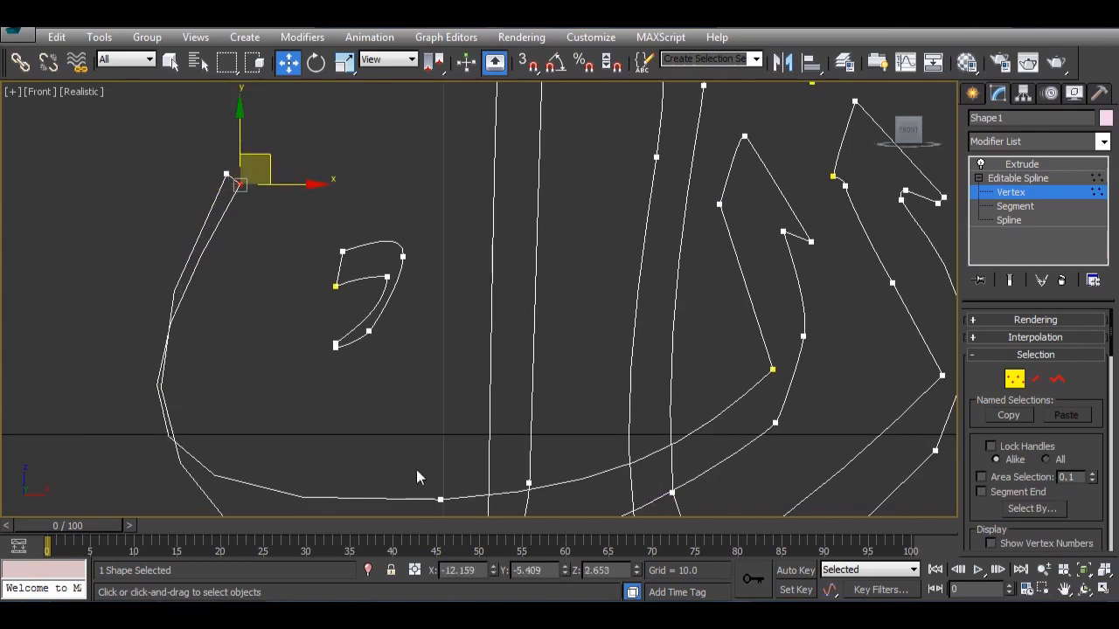
key(ctrl+z)
Step: Shorten the outward Bezier handle of the bowl-shaped stroke's inner bottom vertex to uncross its outline, then toggle Extrude off after checking the fill
middle_drag(416, 469, 430, 464)
click(438, 464)
middle_drag(327, 464, 357, 407)
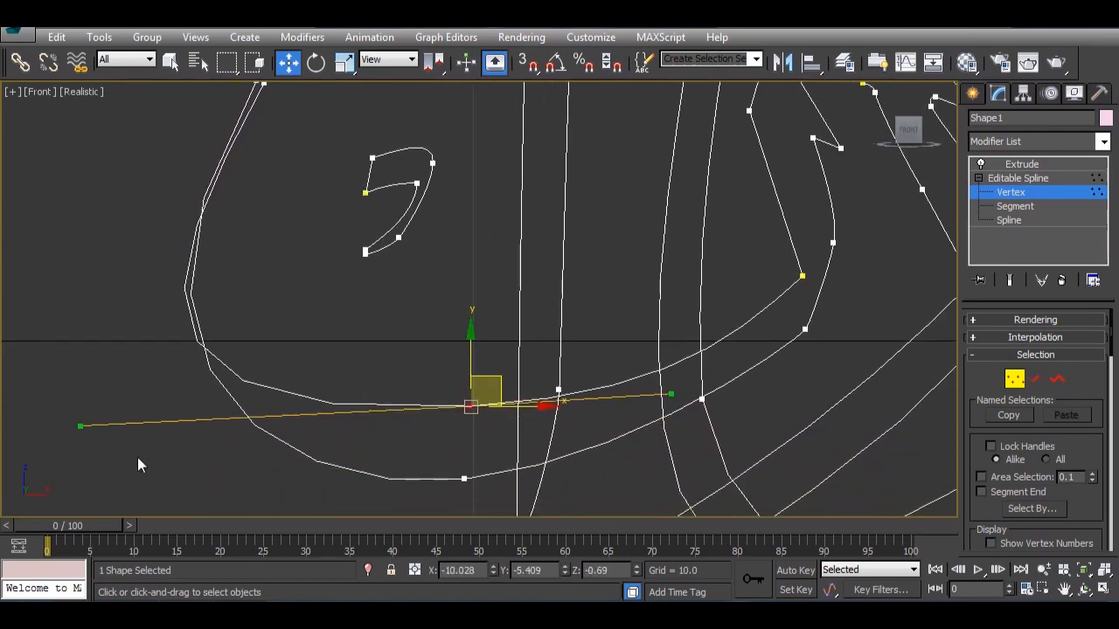
drag(81, 428, 116, 422)
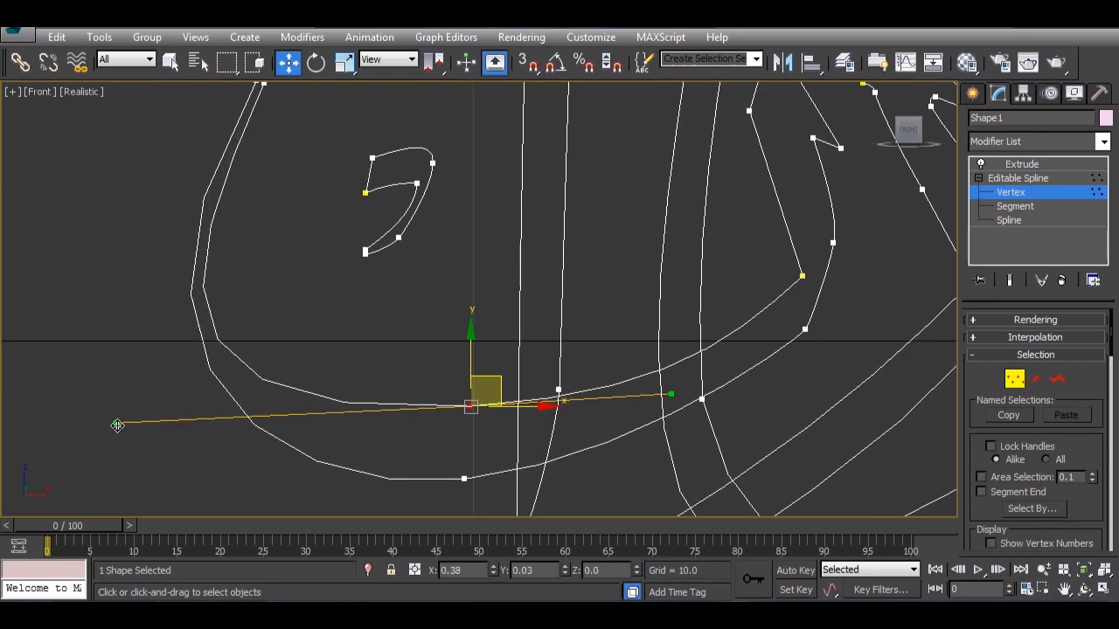
middle_drag(317, 405, 350, 425)
click(1017, 165)
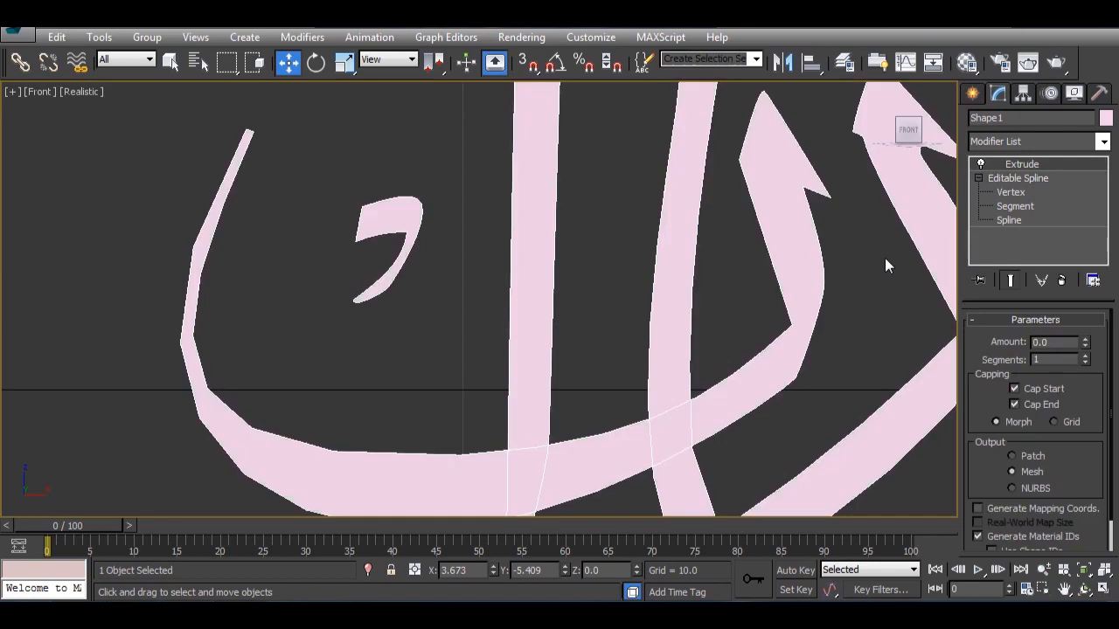
click(979, 165)
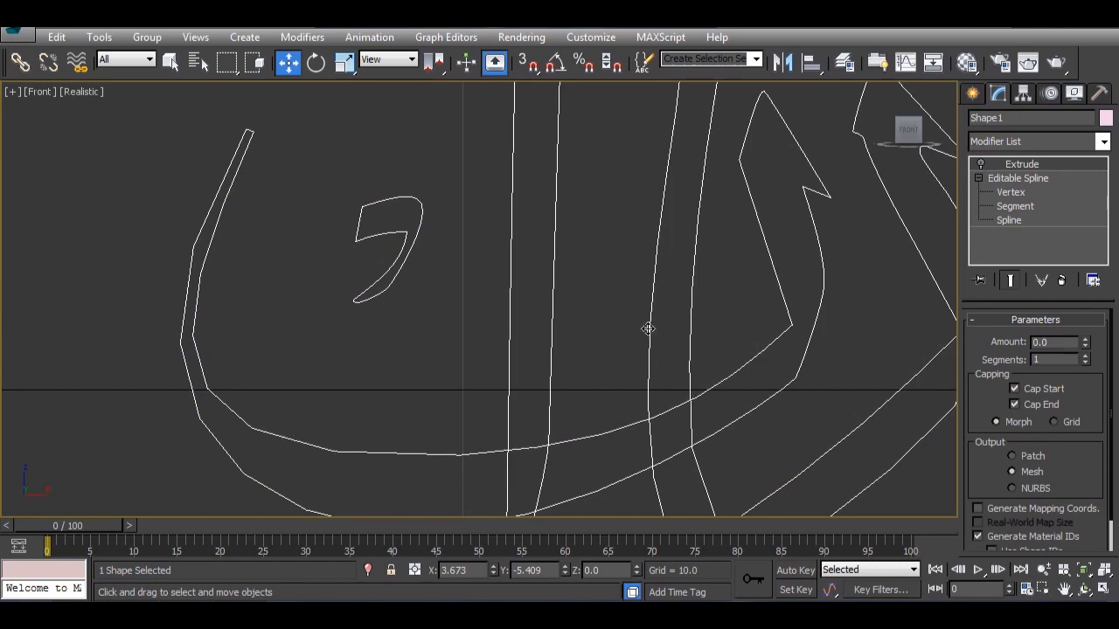
Step: Enable Adaptive interpolation on the calligraphy shape's editable spline, toggling it to compare the curve smoothness
click(1005, 192)
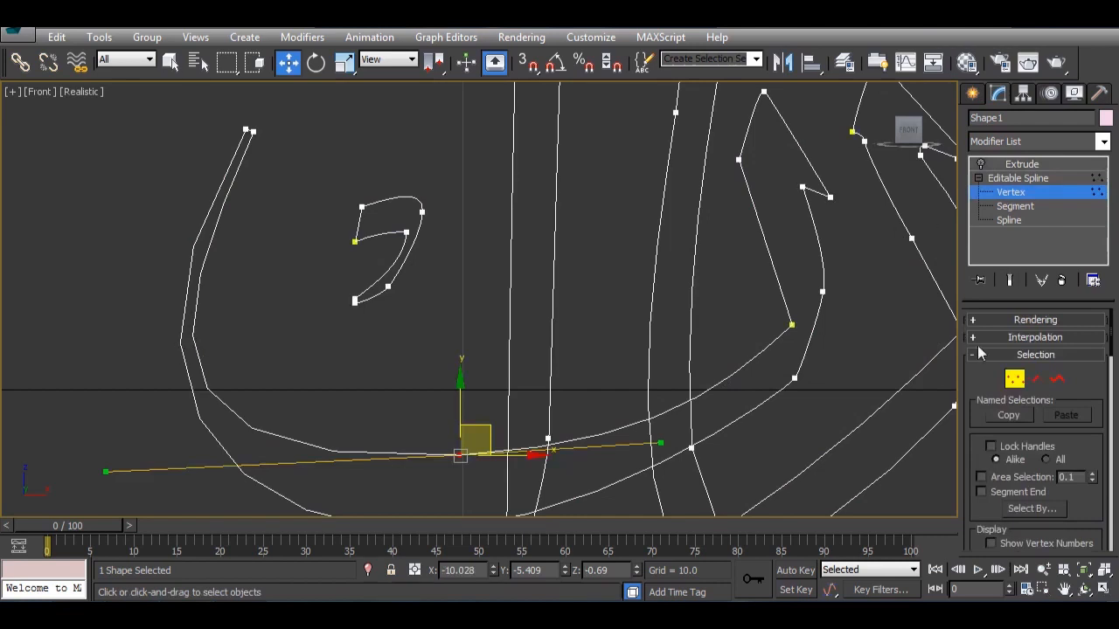
click(1015, 379)
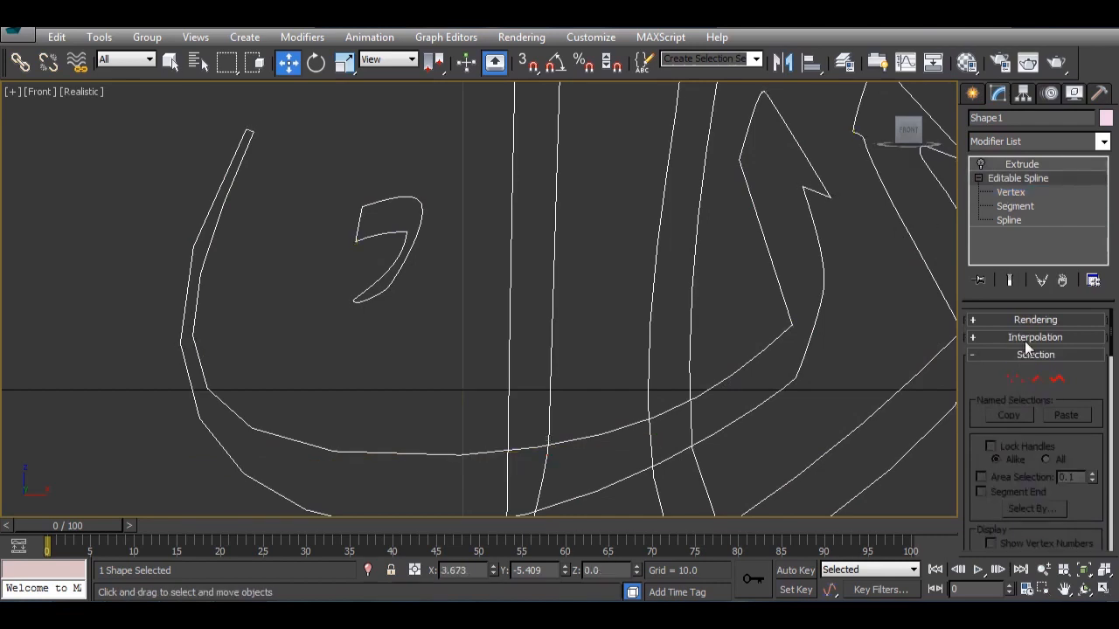
click(1024, 337)
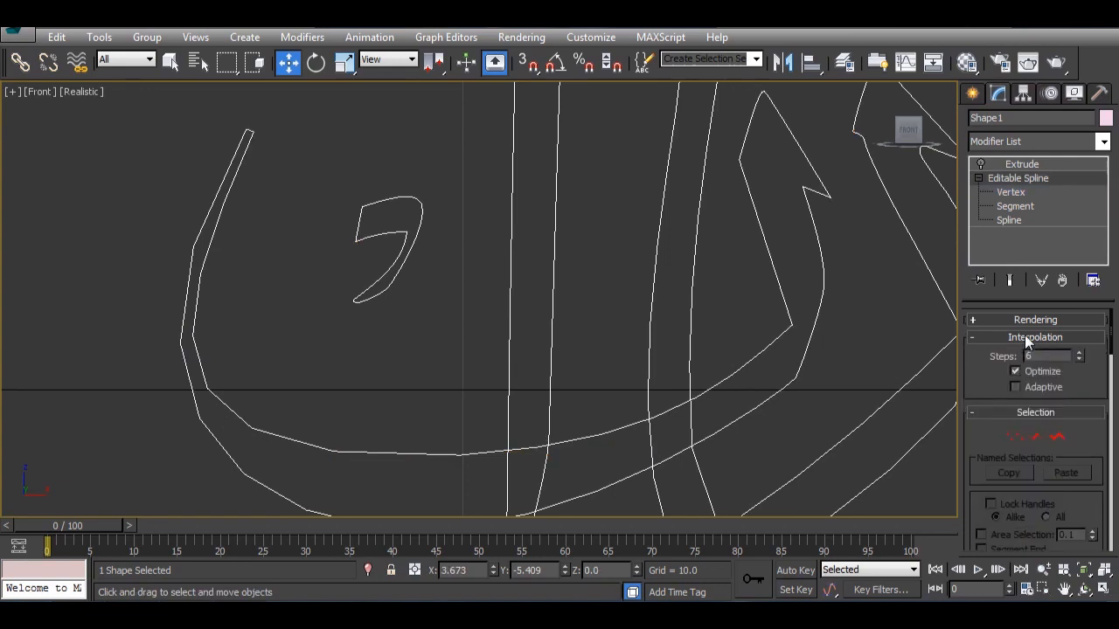
click(1013, 388)
click(1013, 388)
click(1014, 387)
click(1014, 388)
click(1014, 387)
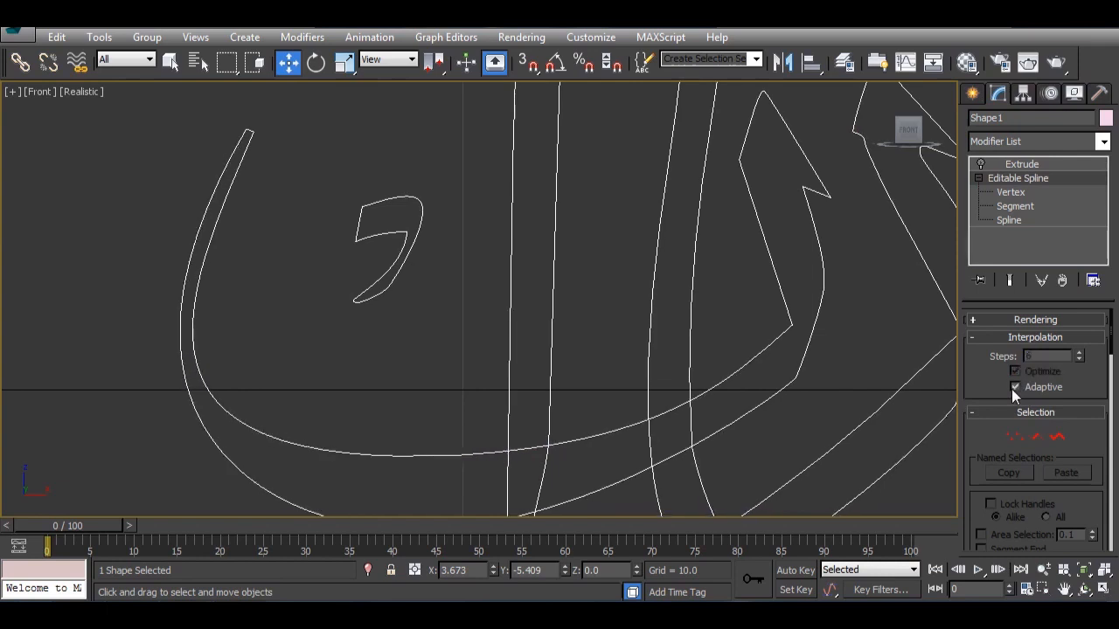
click(1014, 387)
click(1013, 387)
click(1013, 387)
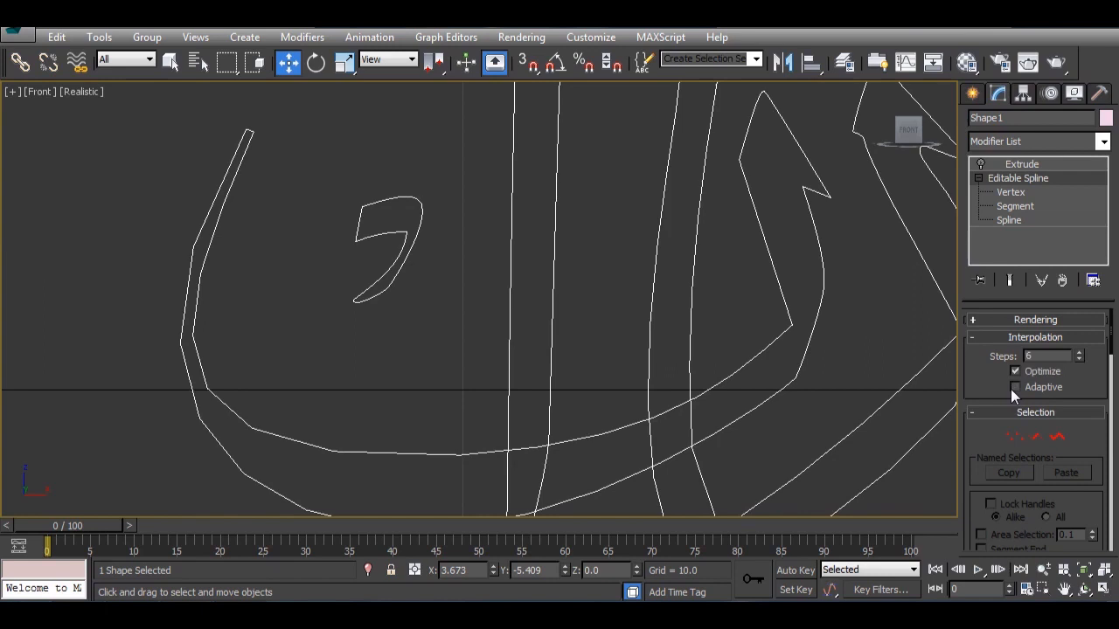
click(1014, 387)
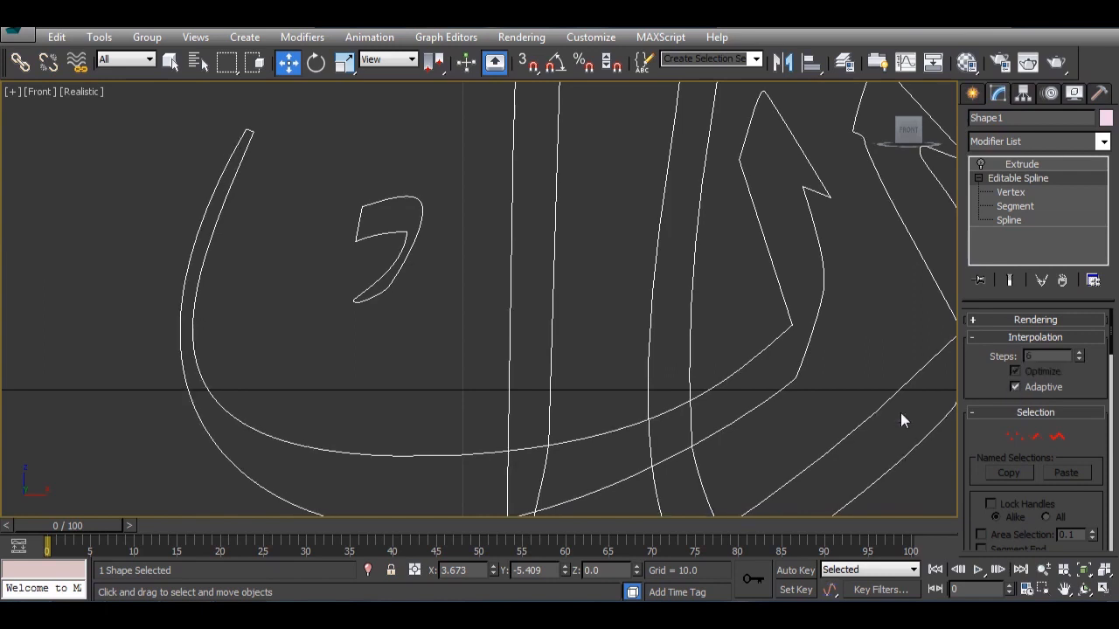
Step: Turn the Extrude modifier back on and inspect the filled calligraphy strokes across the whole lettering
click(1027, 165)
click(981, 165)
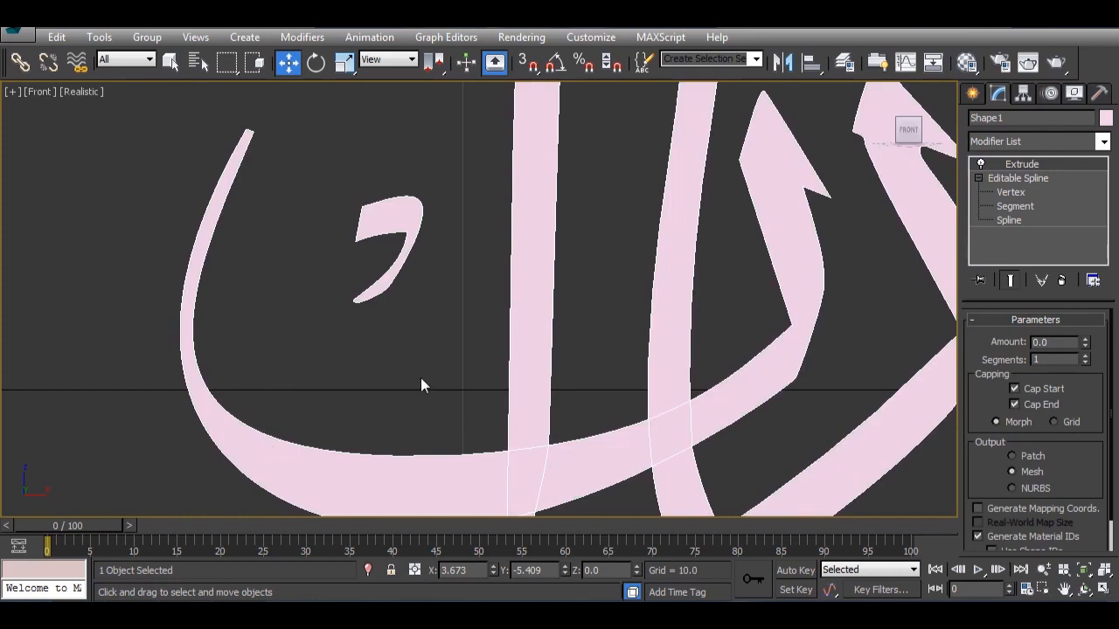
middle_drag(500, 389, 199, 393)
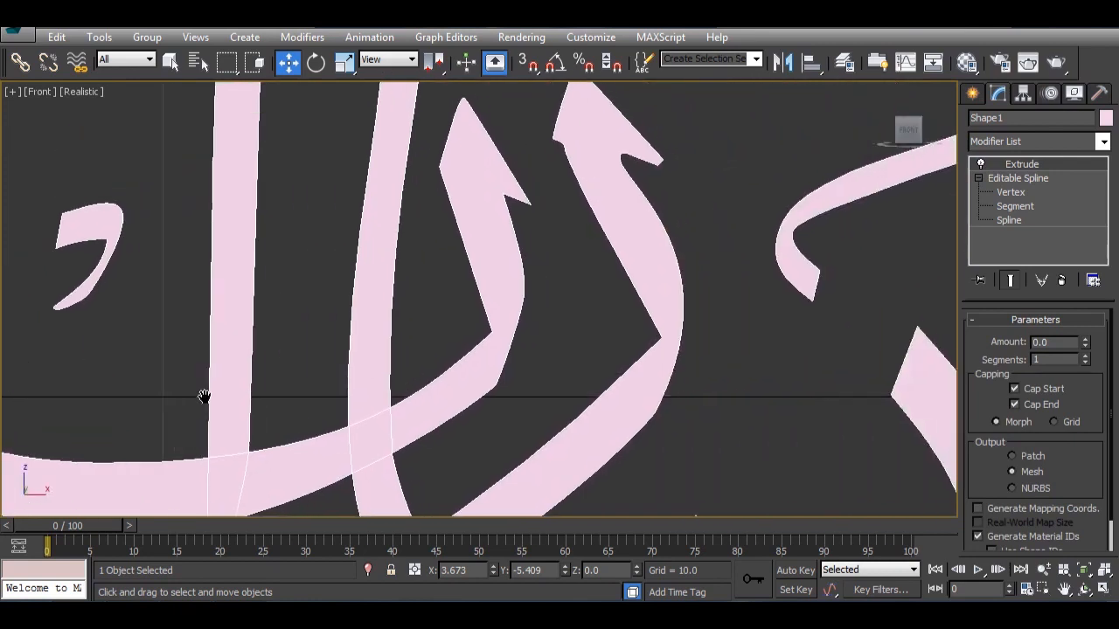
scroll(577, 391, down, 5)
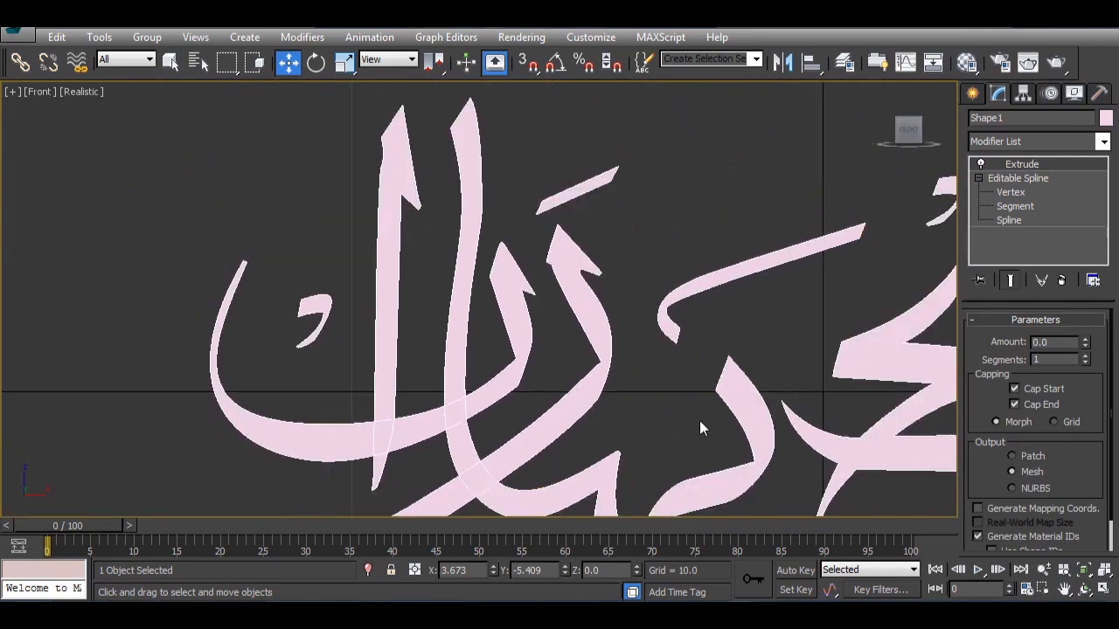
scroll(597, 373, up, 2)
middle_drag(597, 373, 366, 317)
scroll(549, 383, down, 5)
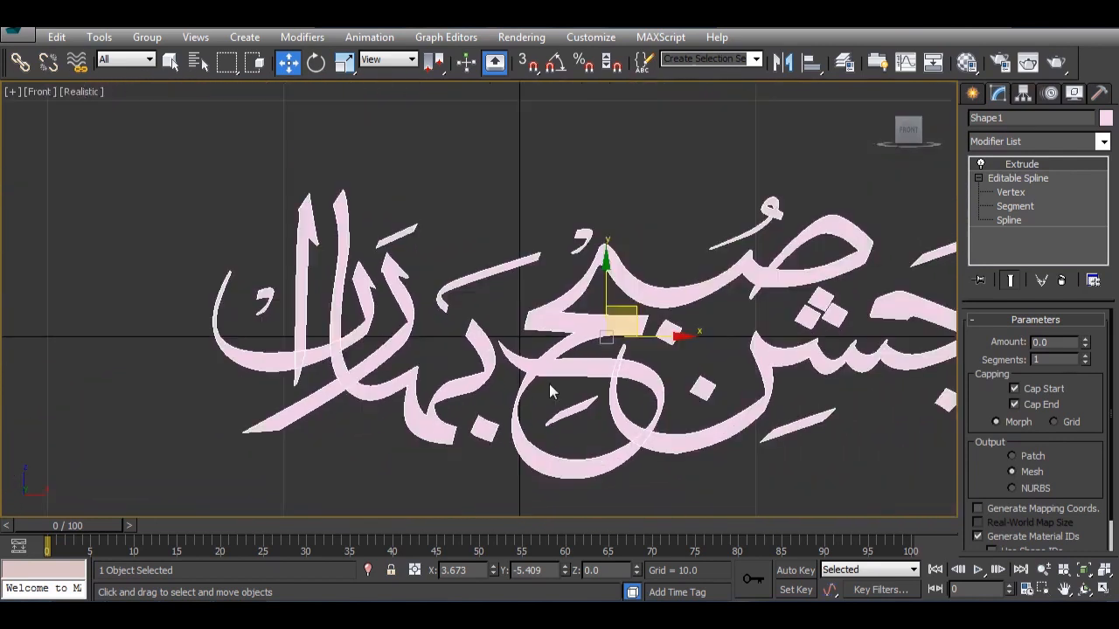
click(818, 473)
middle_drag(818, 472, 629, 407)
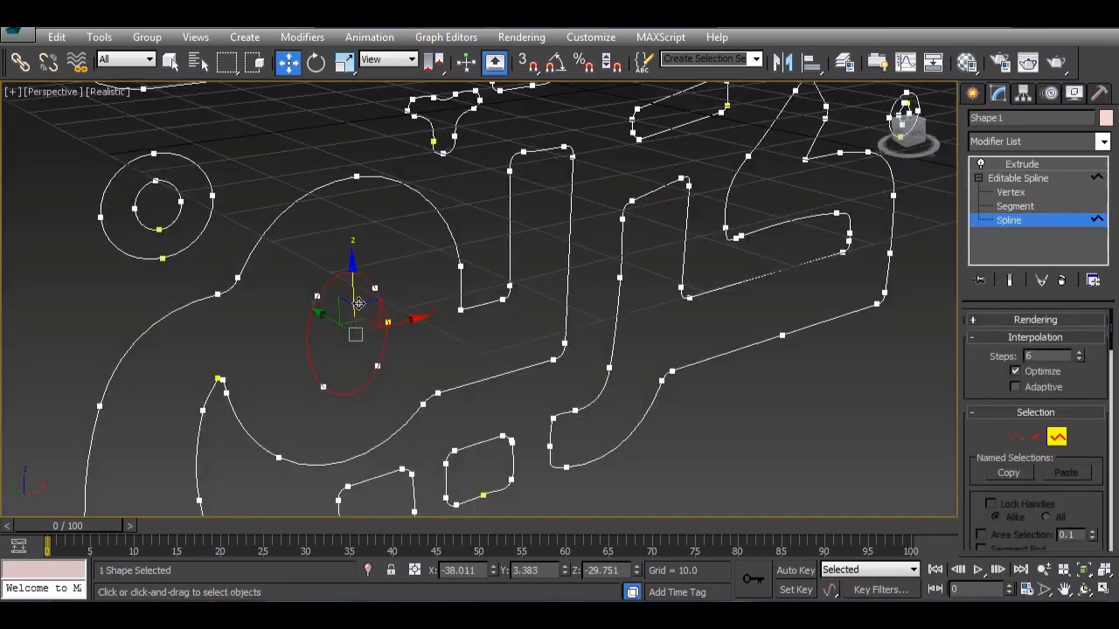
Step: Test-move the oval counter spline inside the lower row's round letter and undo the move
scroll(379, 303, up, 3)
drag(378, 303, 376, 303)
key(ctrl+z)
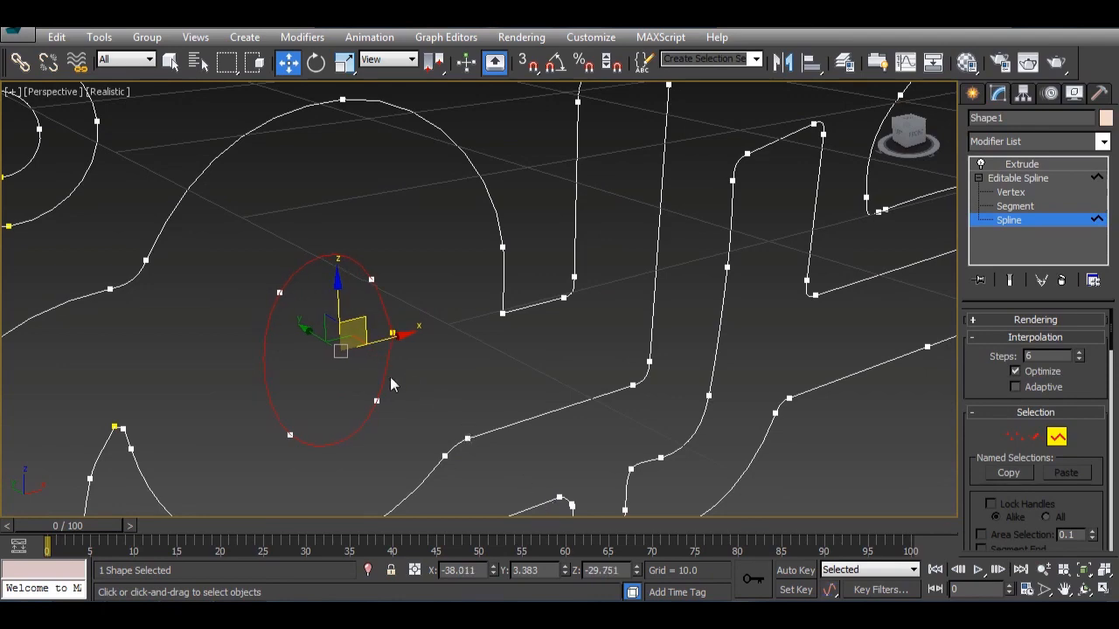
scroll(395, 395, down, 4)
scroll(398, 398, down, 3)
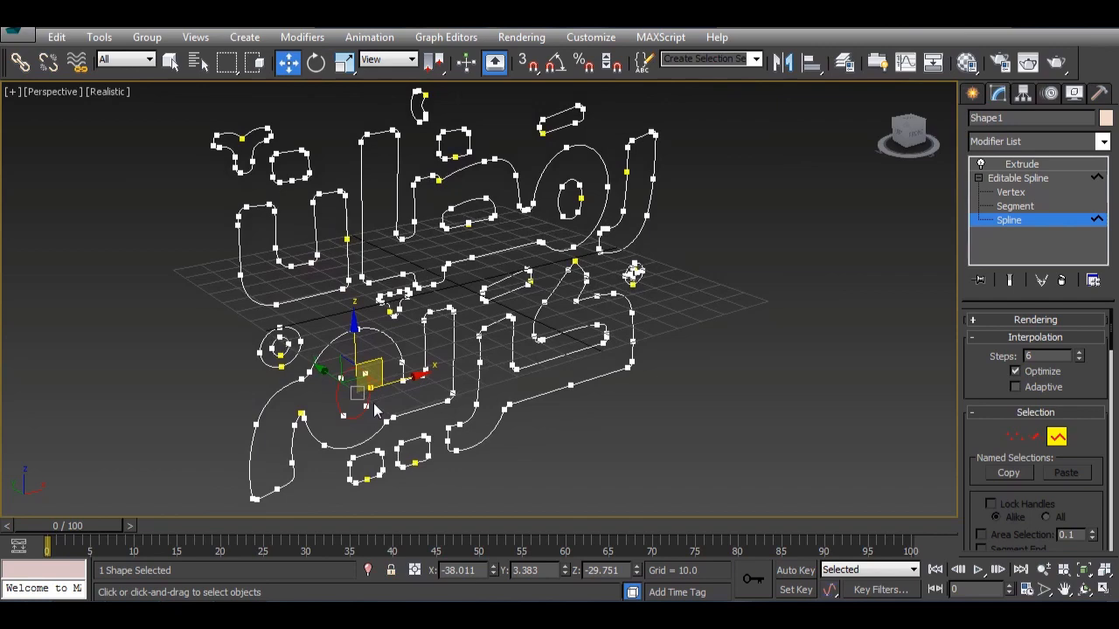
Step: In the maximized Front view, set the pointed right vertex of the oval counter to Smooth and shift it slightly inward to X -33.162
key(alt+w)
middle_drag(674, 242, 631, 226)
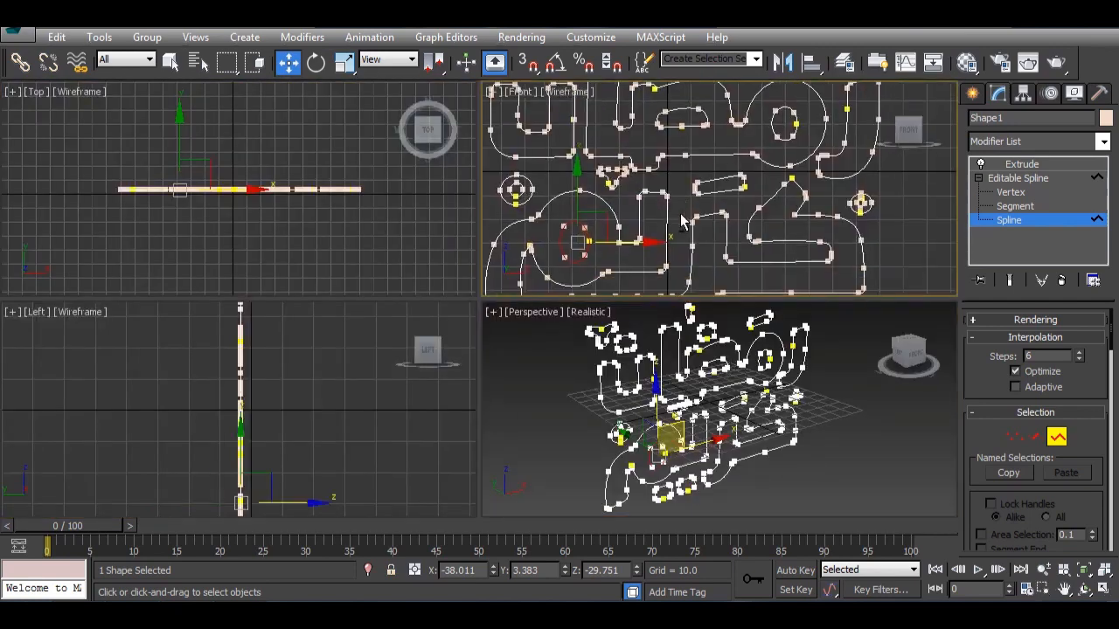
key(alt+w)
middle_drag(477, 267, 533, 280)
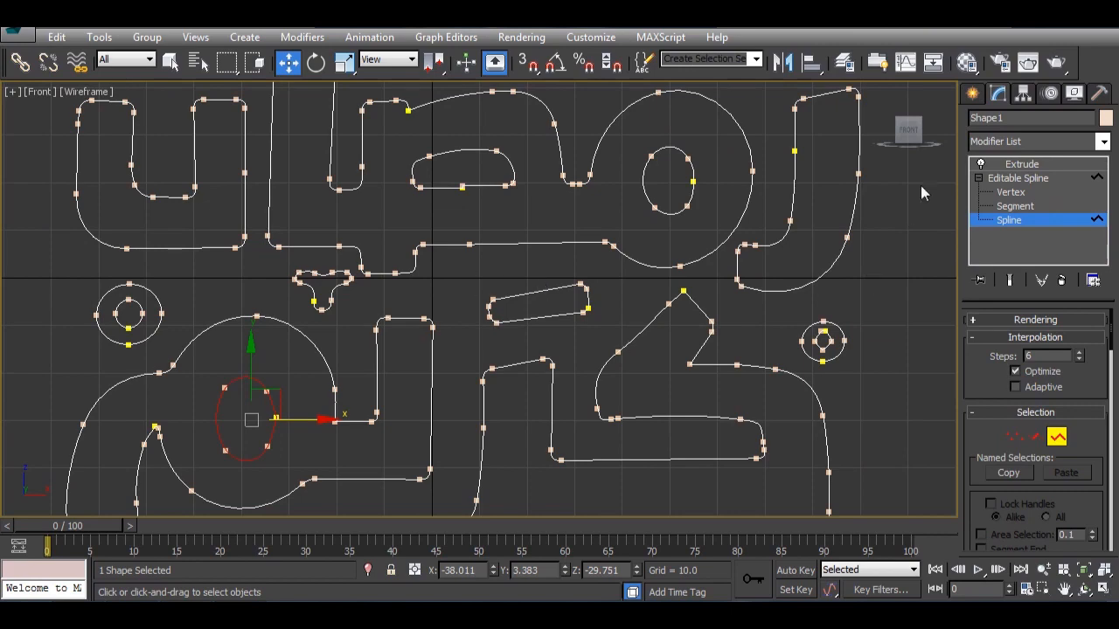
click(1011, 191)
scroll(466, 342, up, 8)
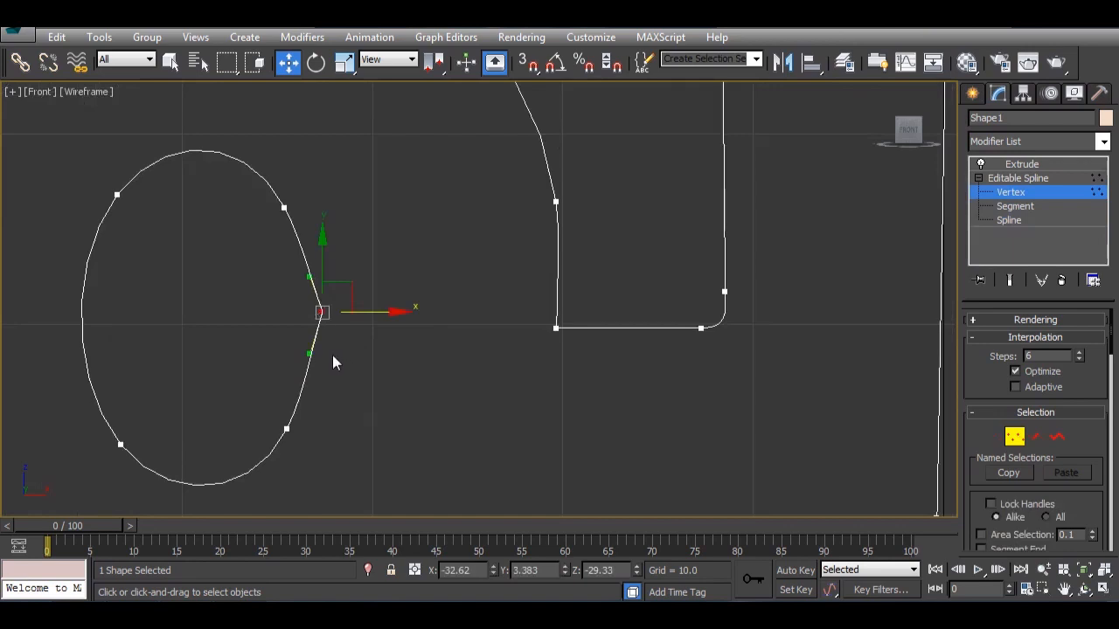
right_click(322, 314)
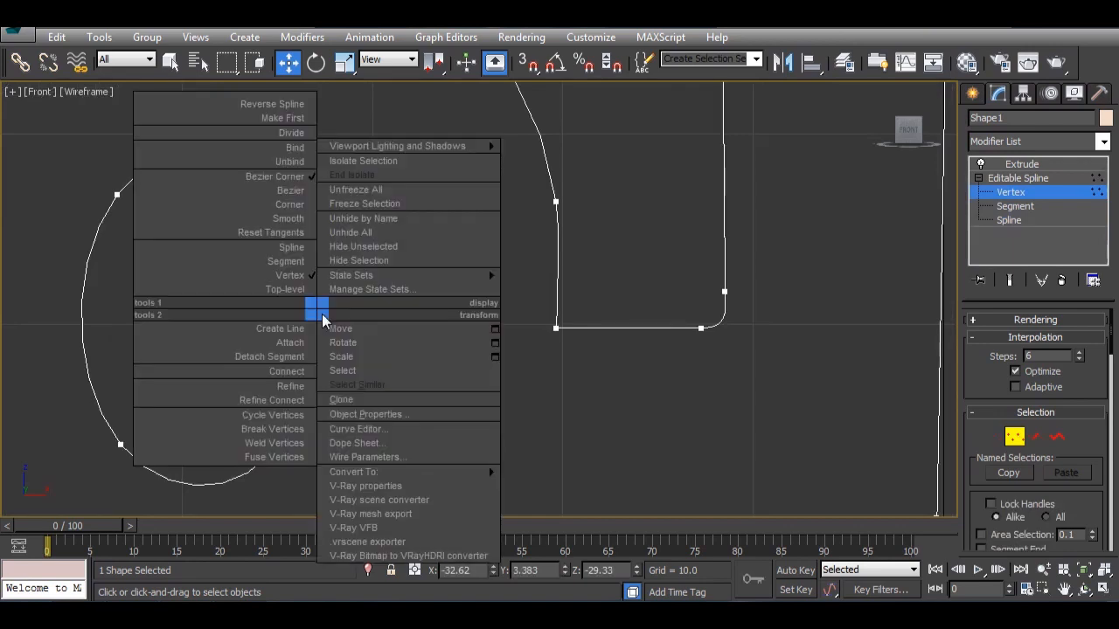
click(288, 218)
drag(382, 317, 371, 313)
scroll(503, 372, down, 3)
scroll(504, 367, down, 5)
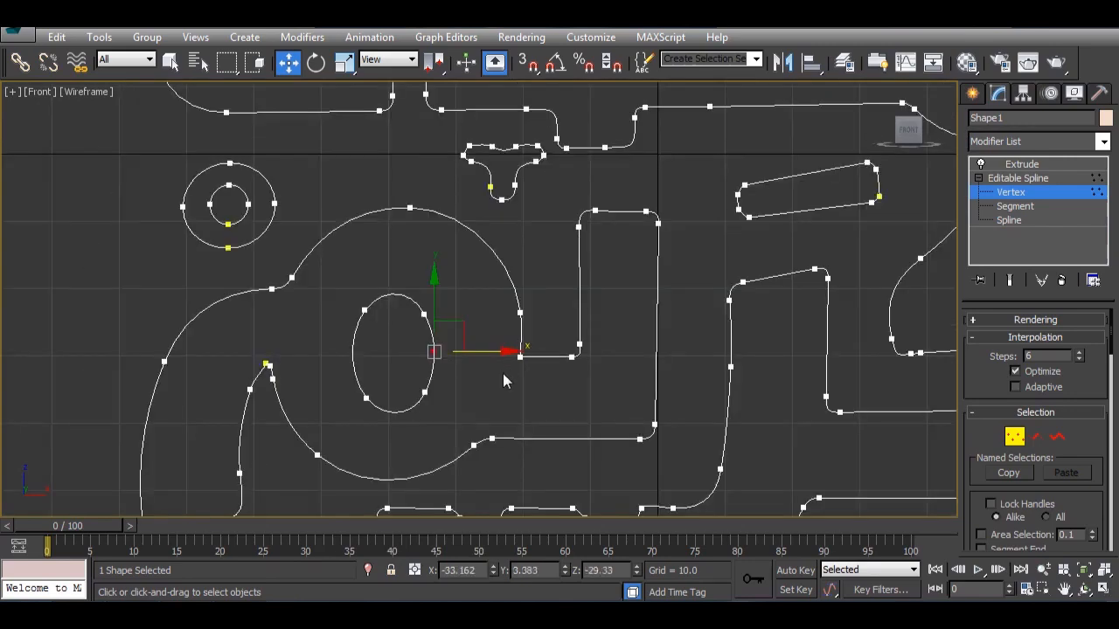
Step: Delete the distorted rounded-square dot spline and replace it with a copy of the neighbouring dot moved along X
scroll(457, 355, up, 5)
scroll(475, 393, up, 3)
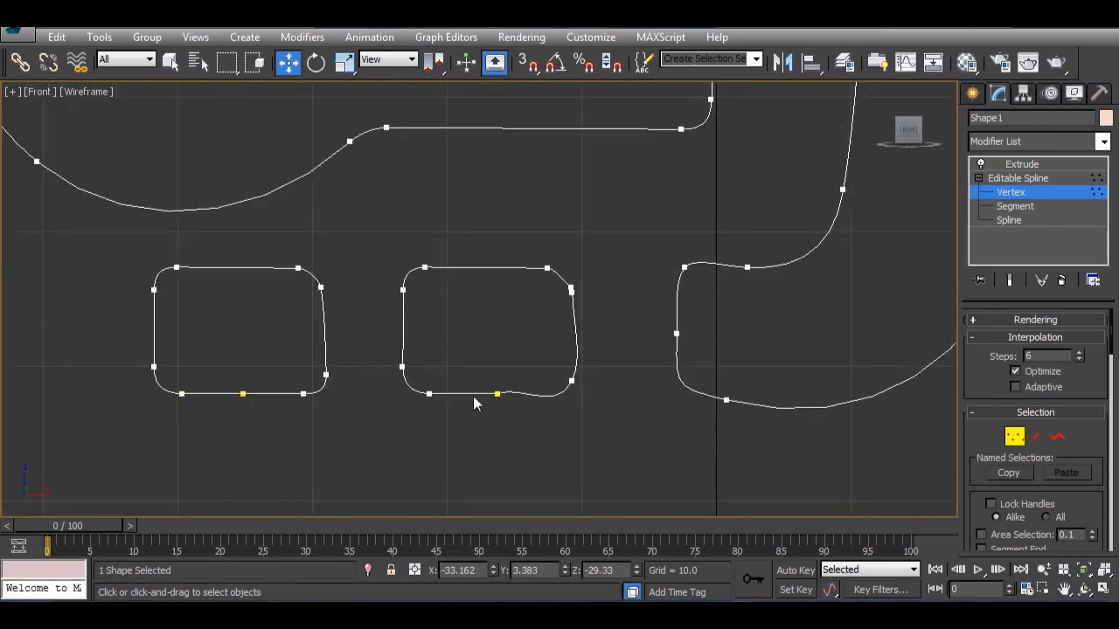
click(1008, 220)
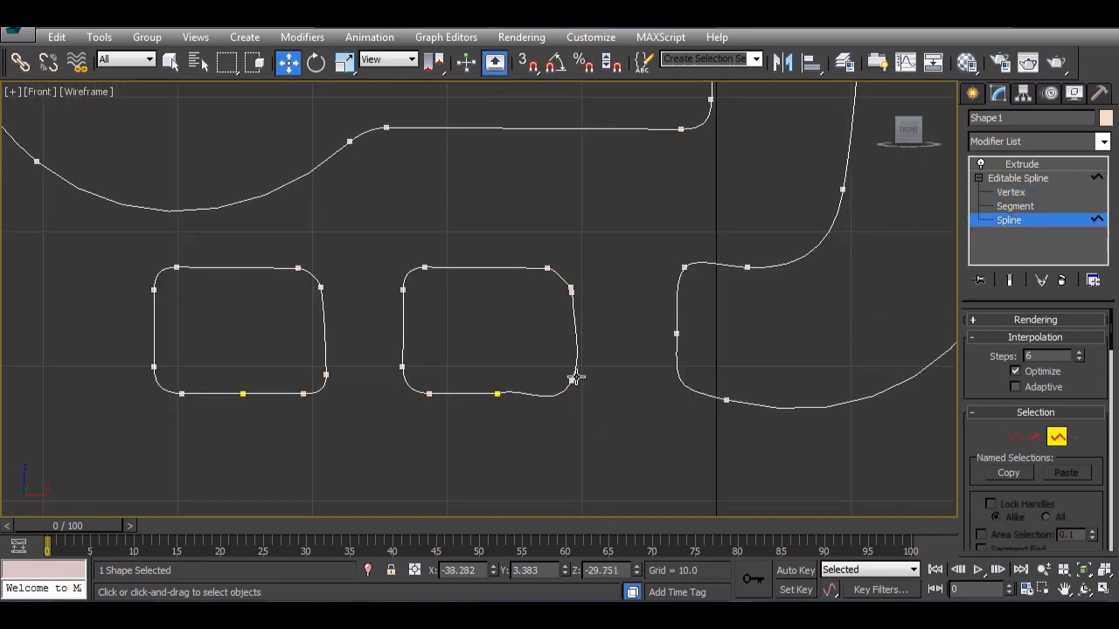
click(494, 268)
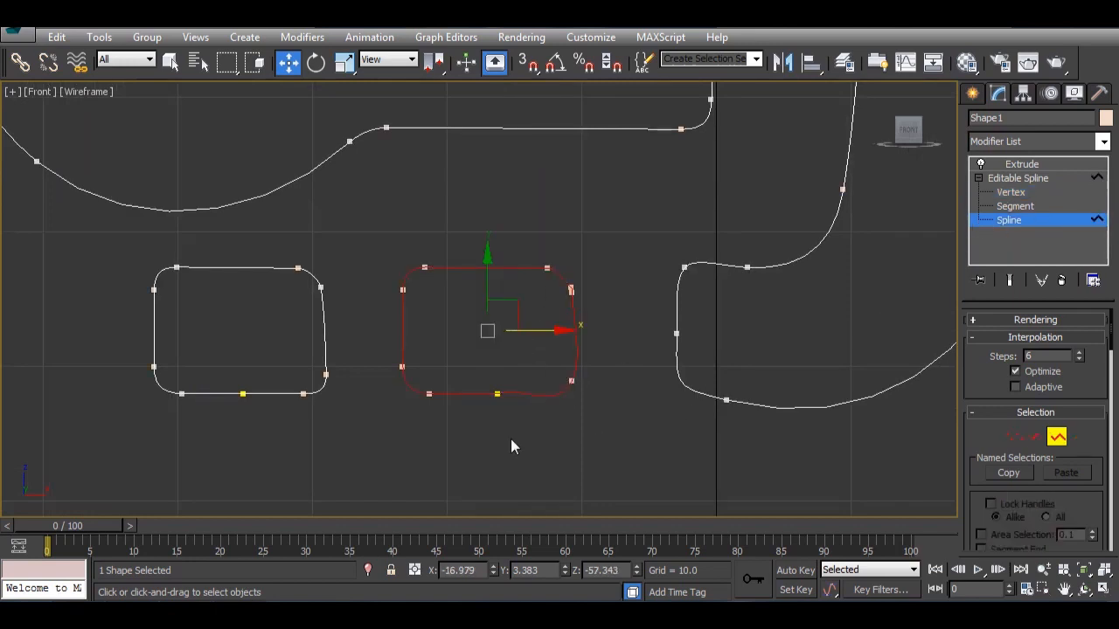
key(Delete)
click(326, 384)
shift+drag(306, 331, 519, 330)
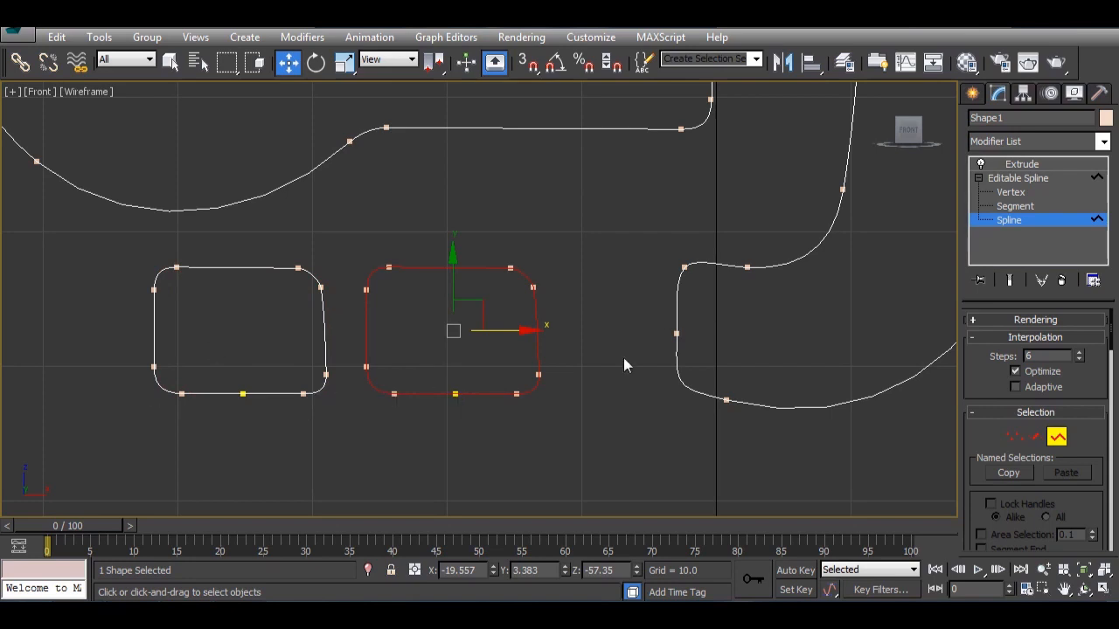
Step: Enter Vertex level for editing the small Y-shaped mark between the two rows of lettering
middle_drag(623, 359, 379, 389)
scroll(379, 390, down, 4)
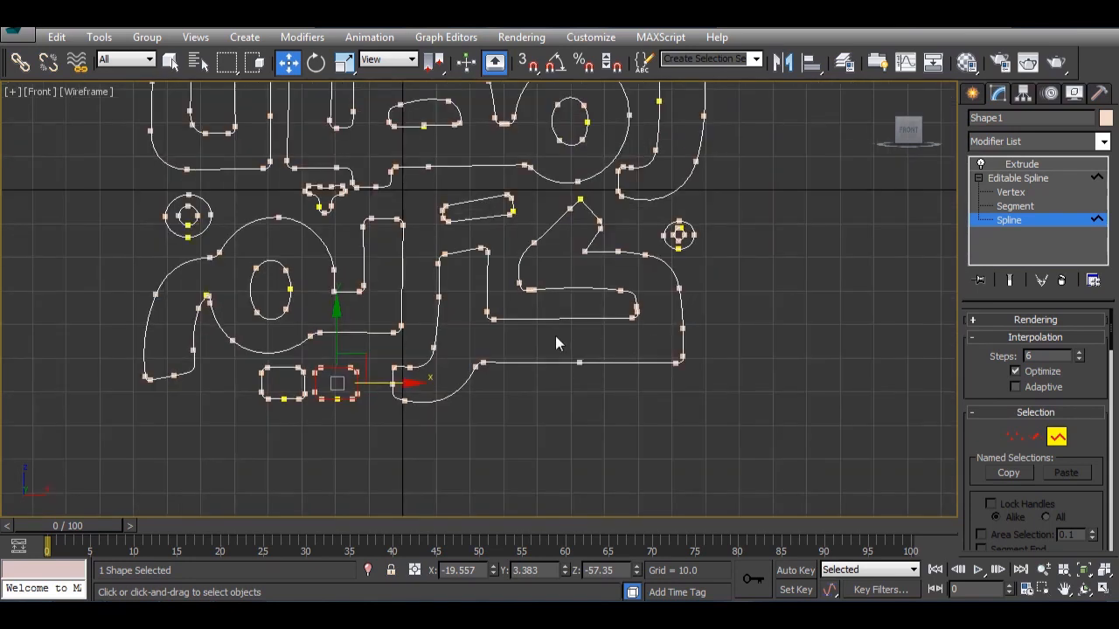
scroll(577, 349, up, 8)
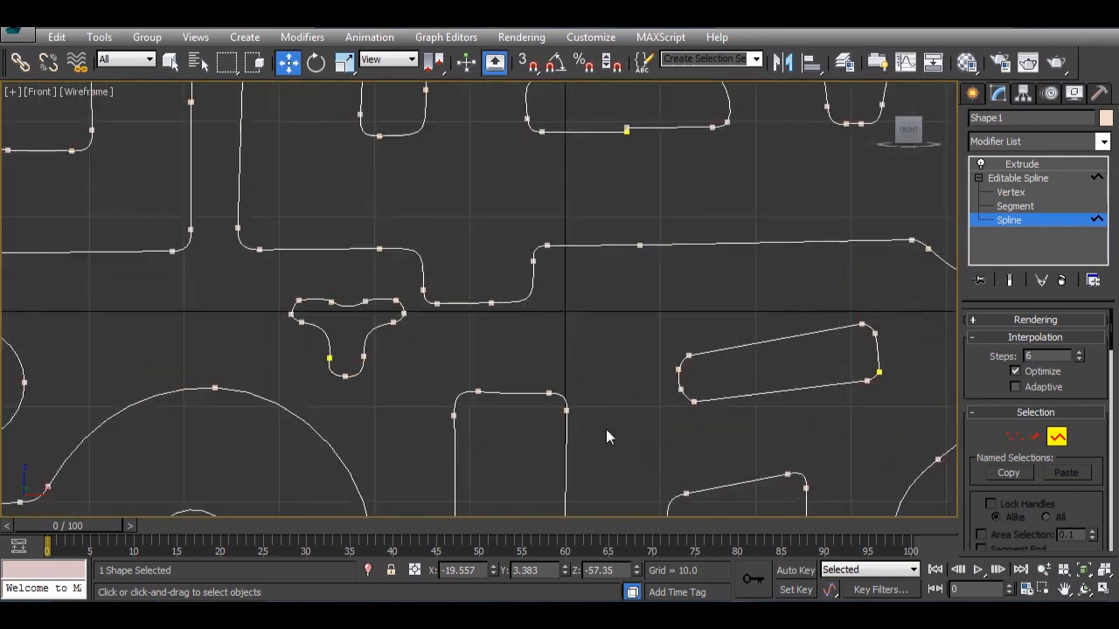
middle_drag(429, 356, 612, 394)
scroll(612, 394, up, 5)
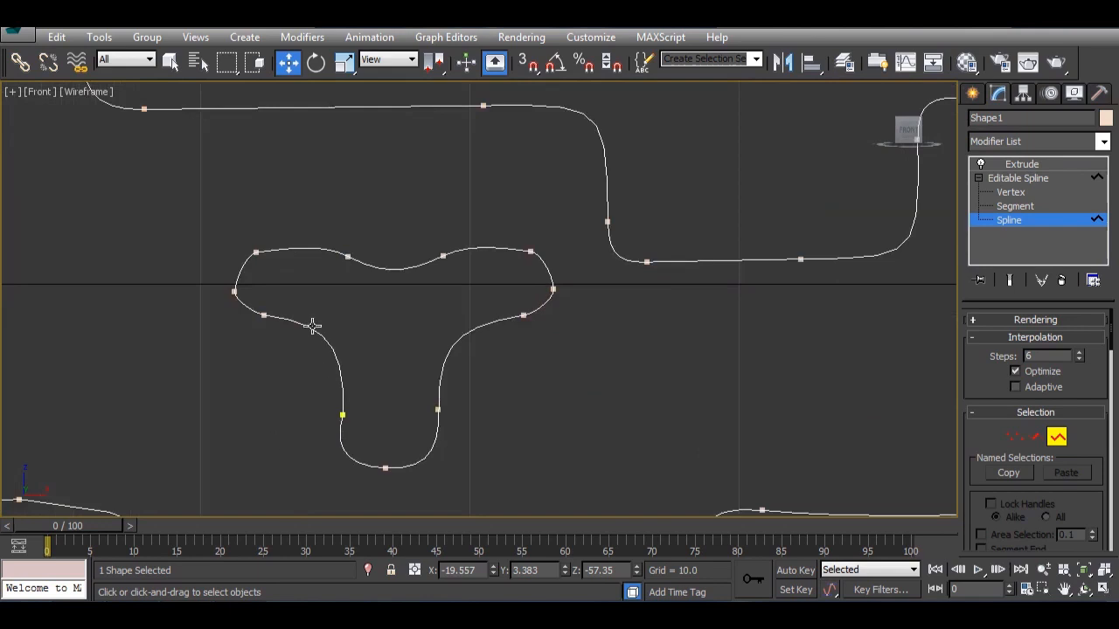
click(1013, 437)
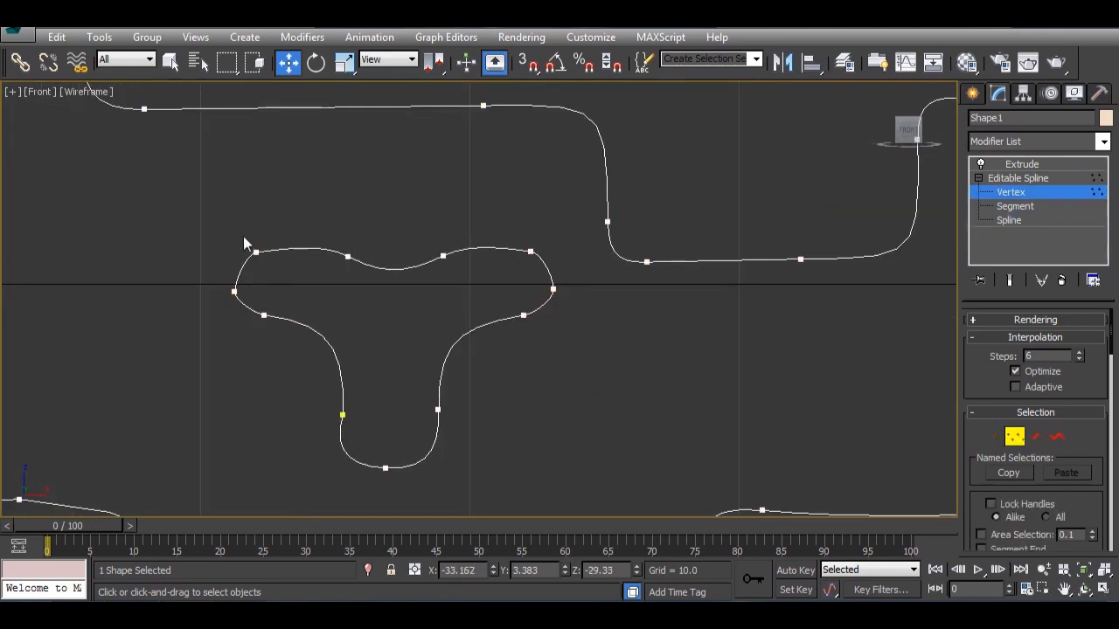
Step: Try setting the three vertices at the Y-shaped mark's left end to Smooth, and undo the change
drag(201, 215, 333, 344)
click(212, 369)
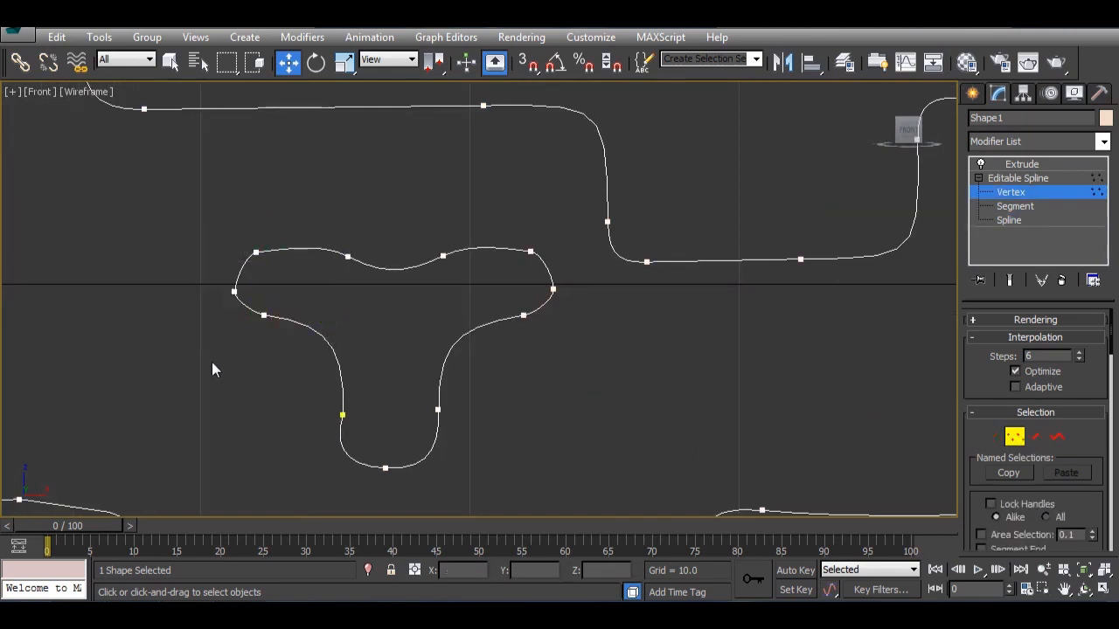
click(234, 291)
right_click(255, 315)
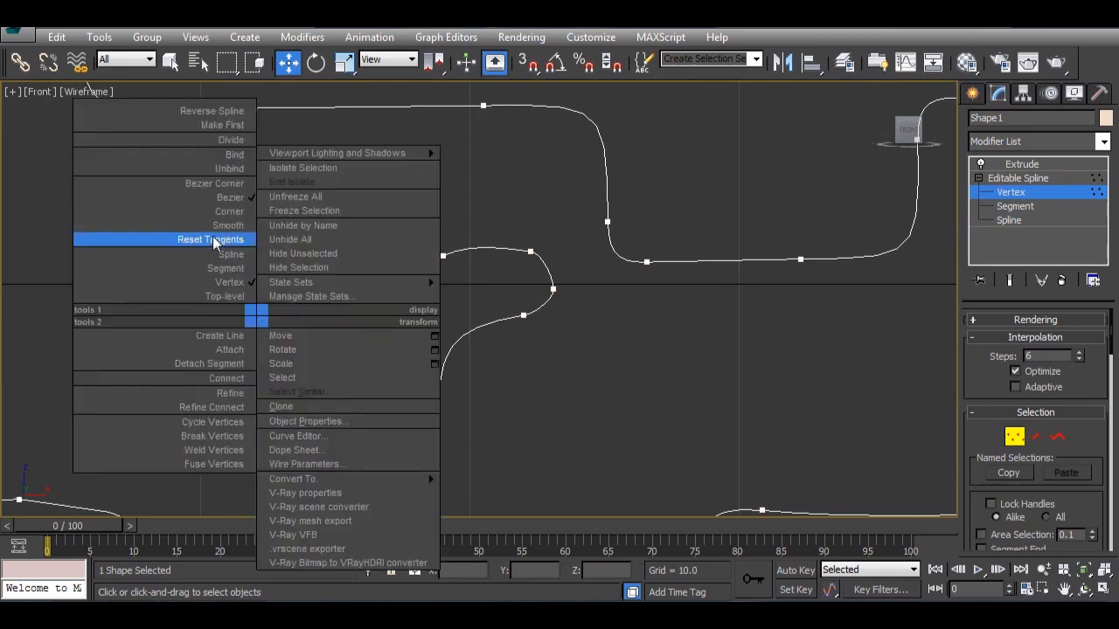
click(218, 227)
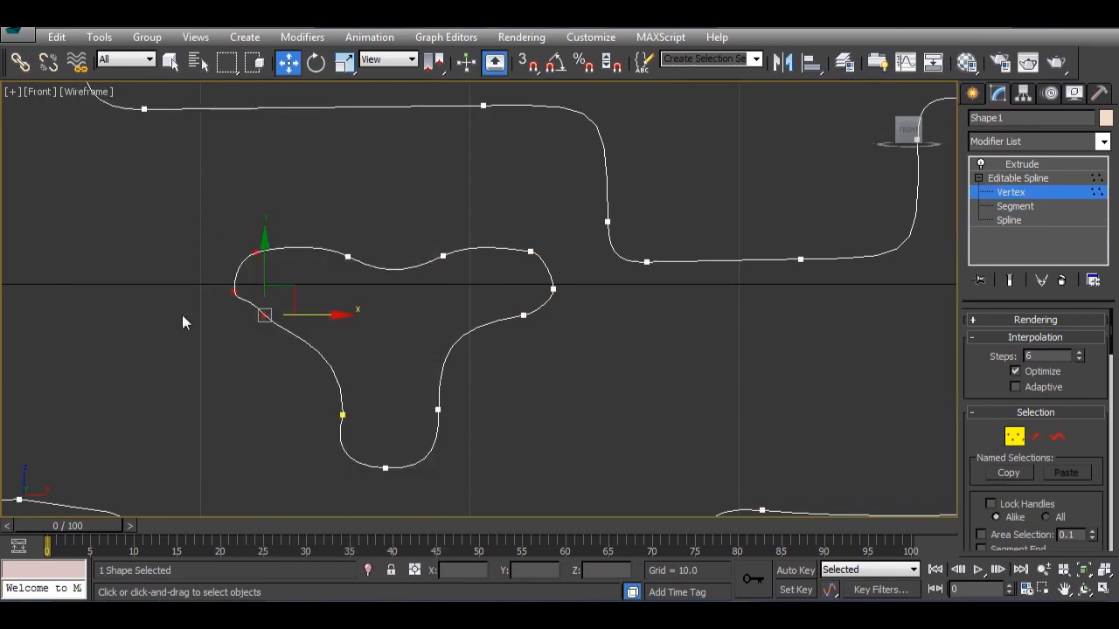
key(ctrl+z)
Step: Set only the upper two vertices at the Y-shaped mark's left end to Smooth and review the full lettering
click(190, 349)
drag(209, 228, 270, 300)
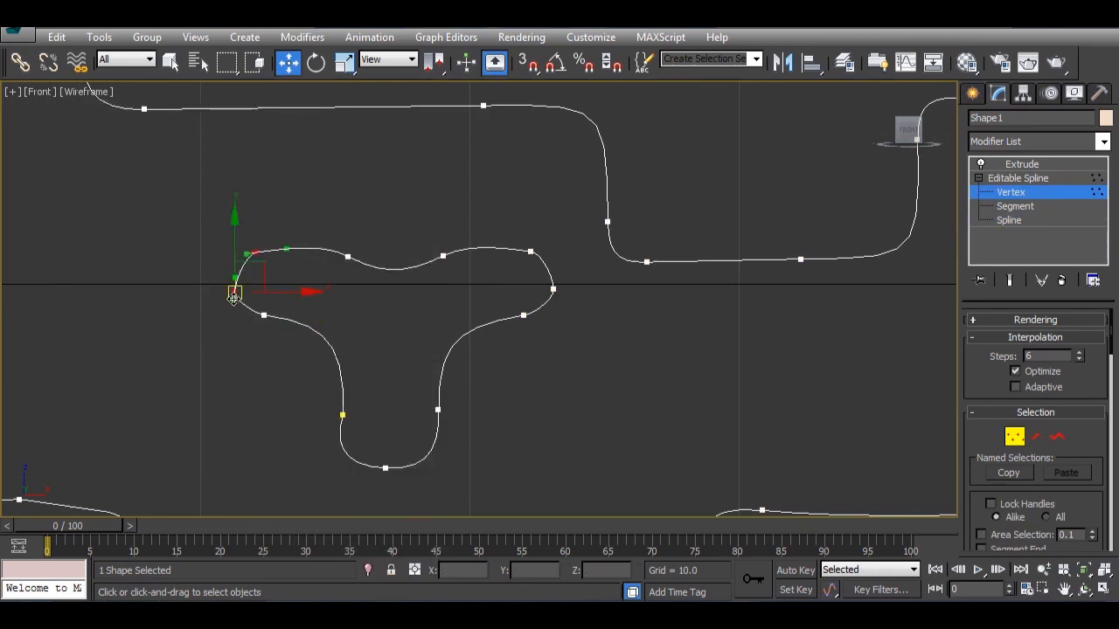
right_click(231, 288)
click(201, 204)
click(179, 288)
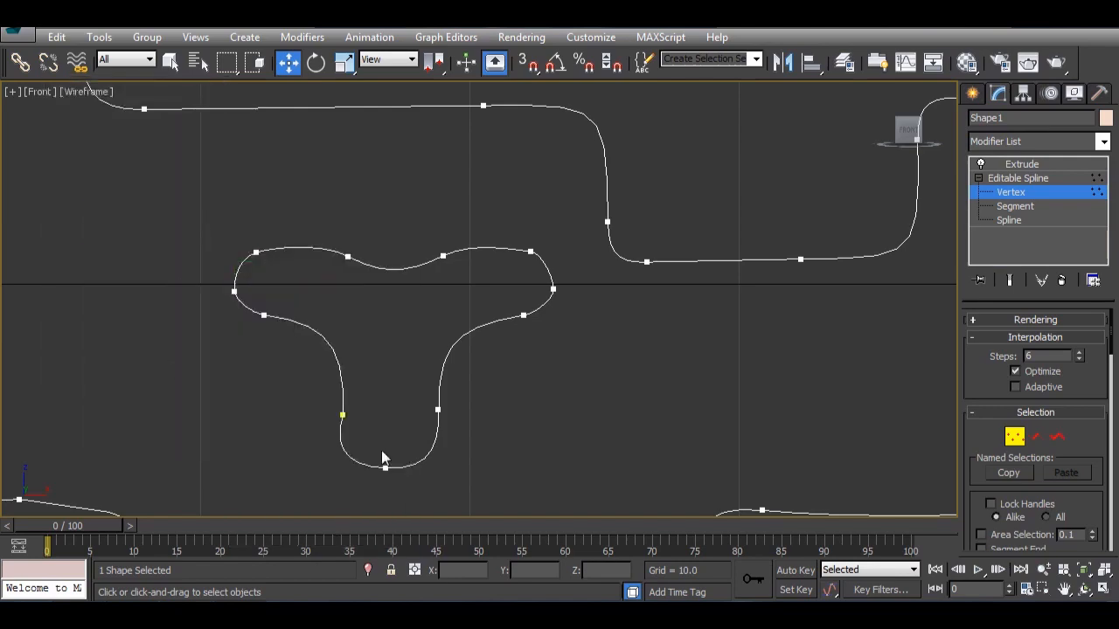
scroll(340, 437, down, 8)
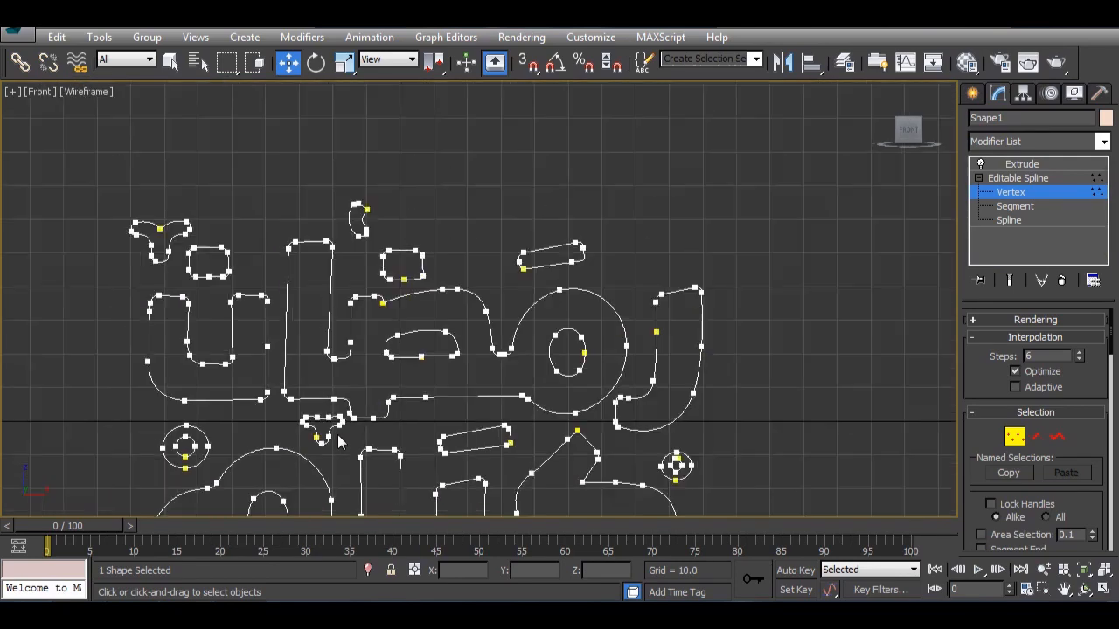
middle_drag(538, 440, 532, 361)
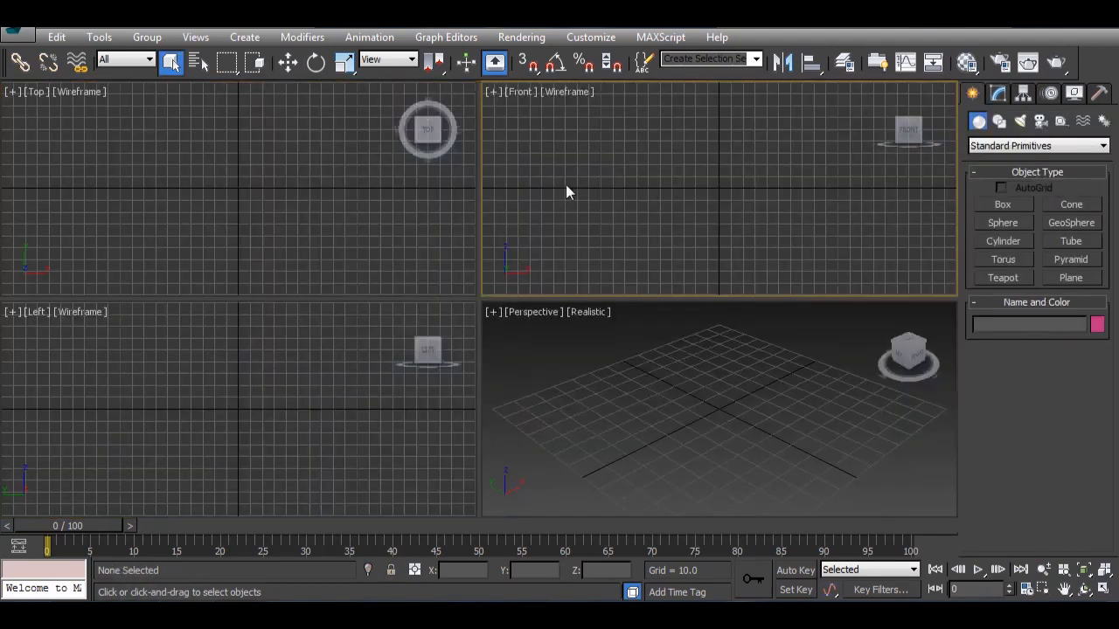
Step: Check the background settings of the Front viewport in the empty scene and cancel out of them
key(alt+b)
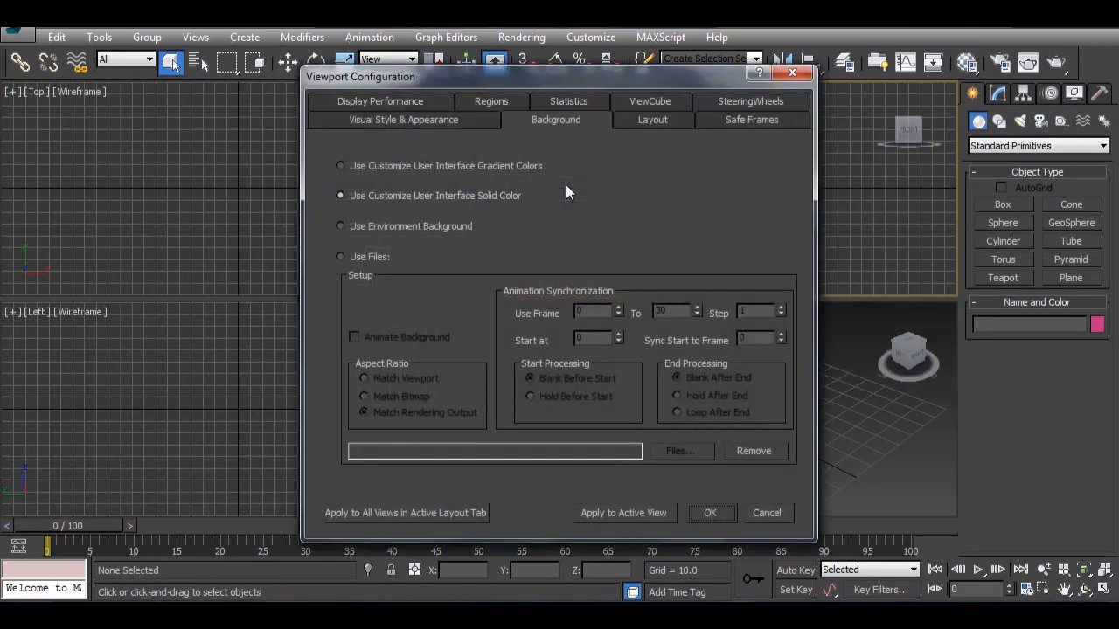
key(Escape)
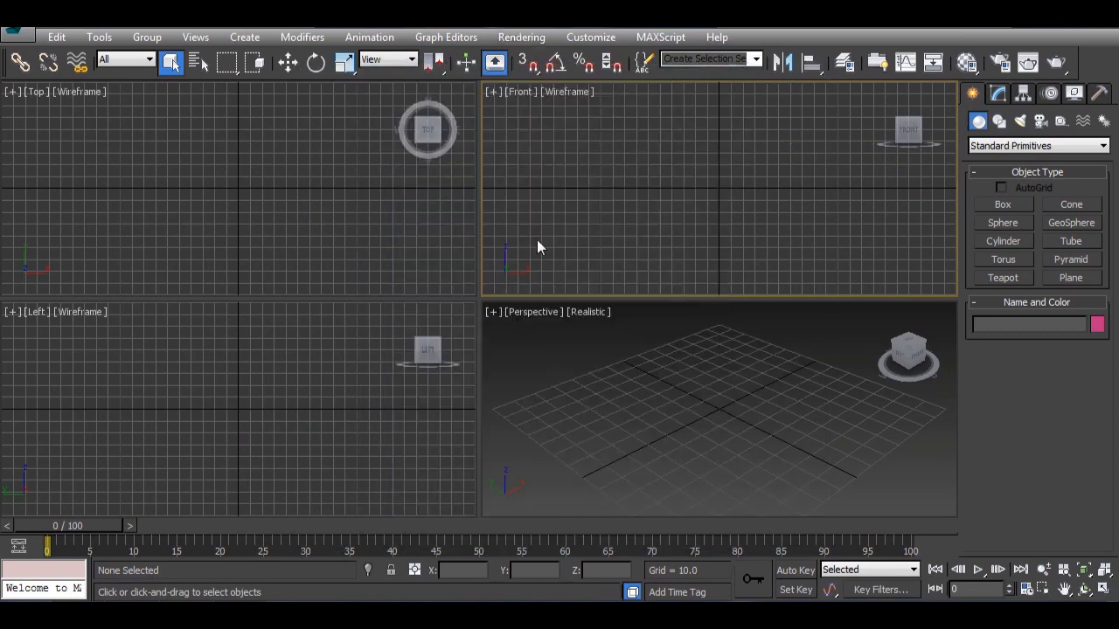
Step: Review the Background options in the Front viewport's configuration and cancel without changing anything
click(493, 315)
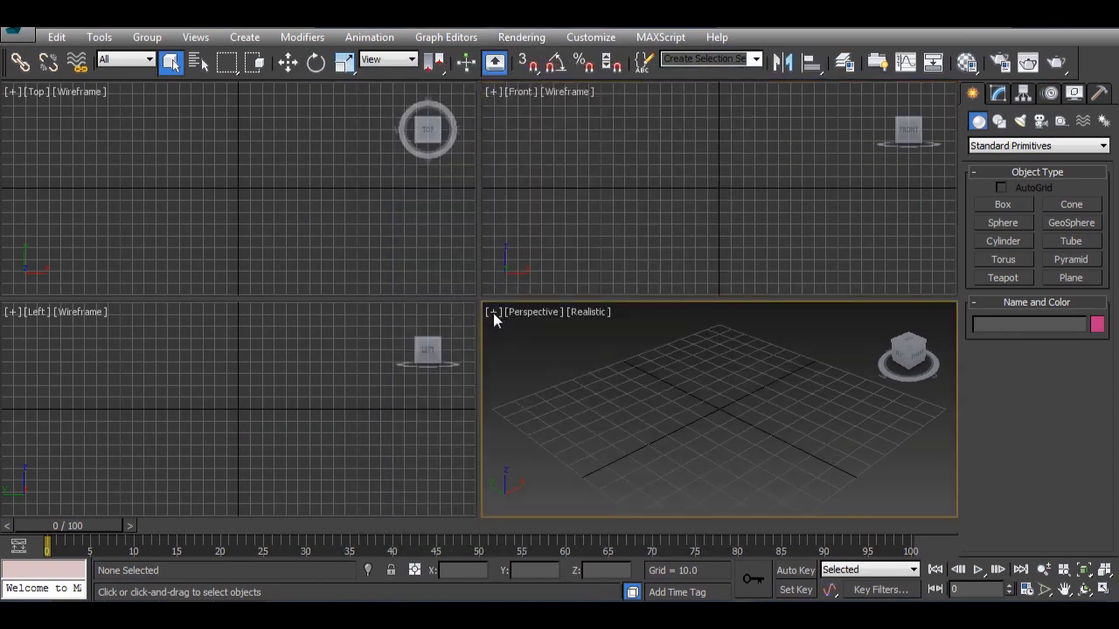
click(493, 313)
click(493, 93)
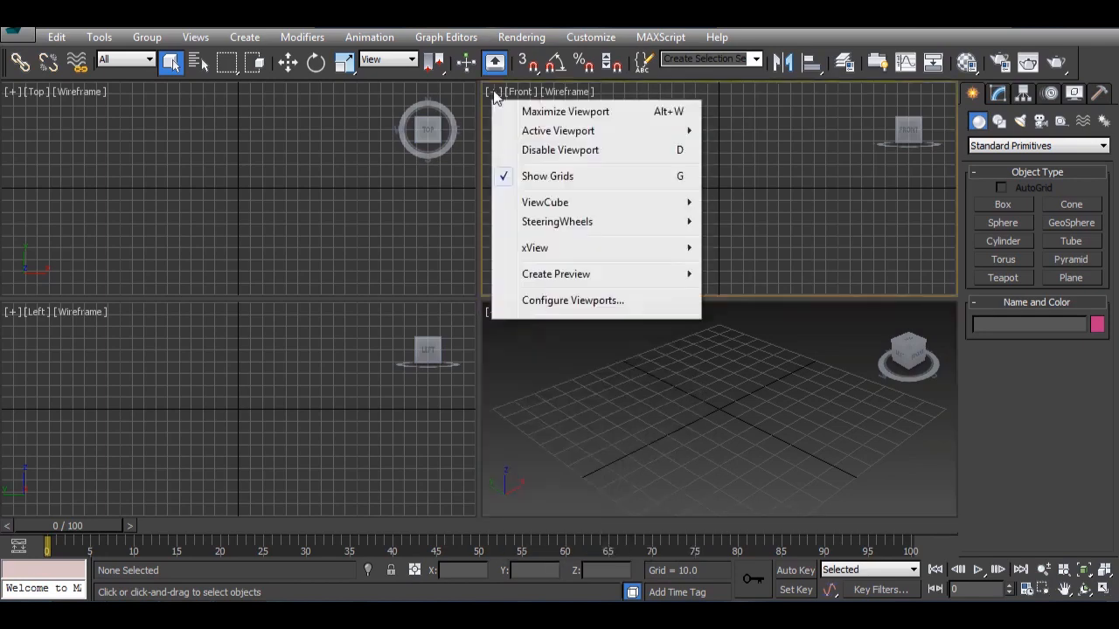
click(546, 301)
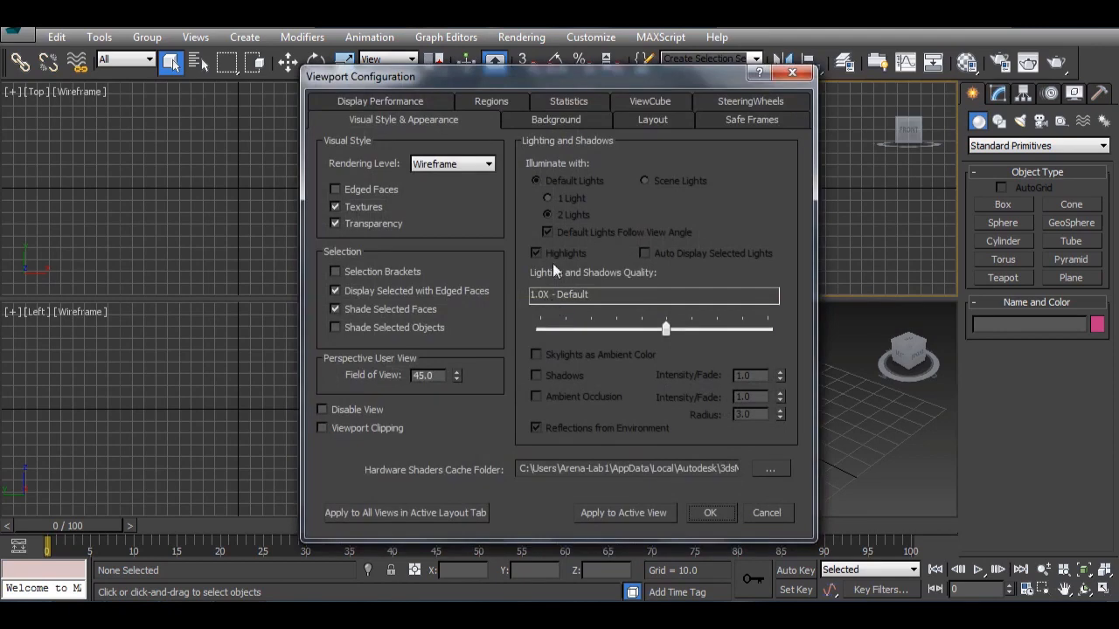
click(548, 121)
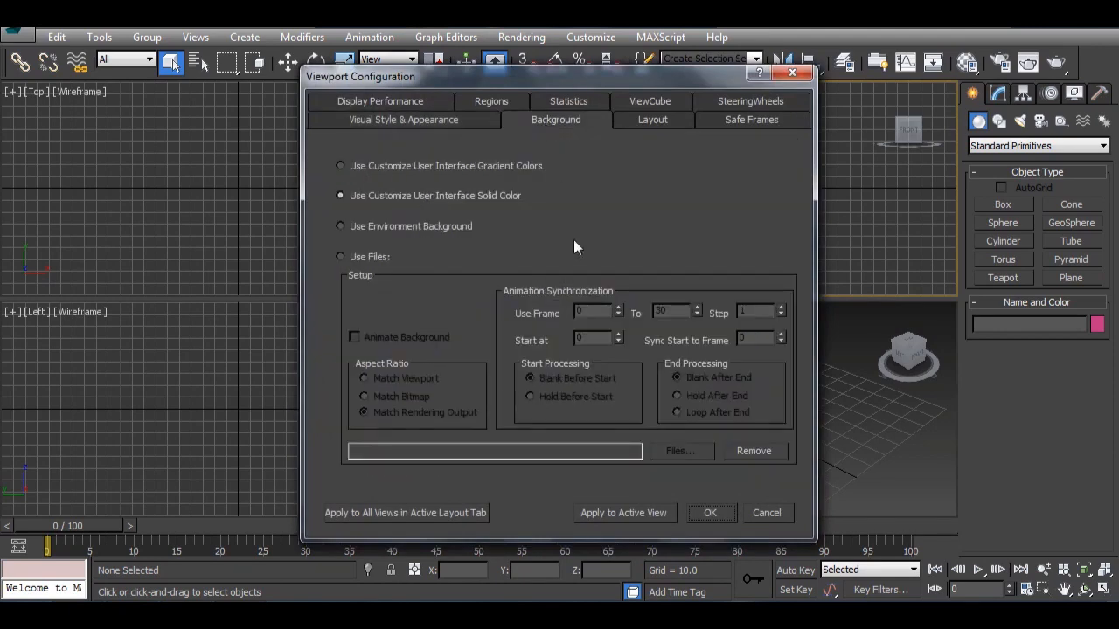
click(766, 513)
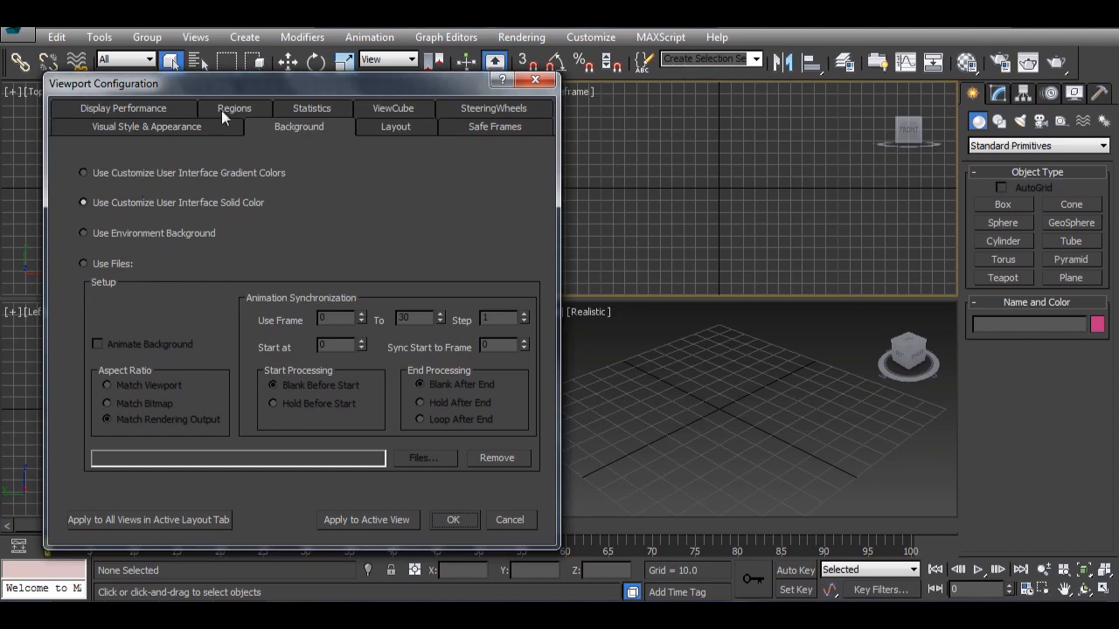
Step: Set the Front viewport's background to use the image file Ramadan_21-650x480.jpg, keeping the Match Rendering Output aspect ratio
drag(236, 85, 294, 78)
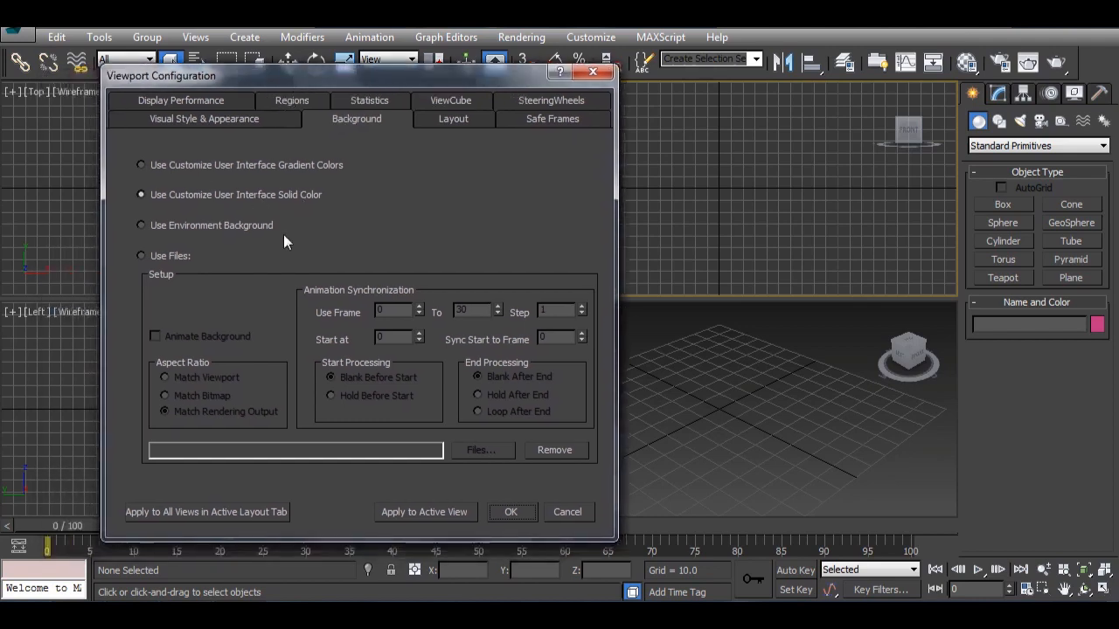
click(167, 256)
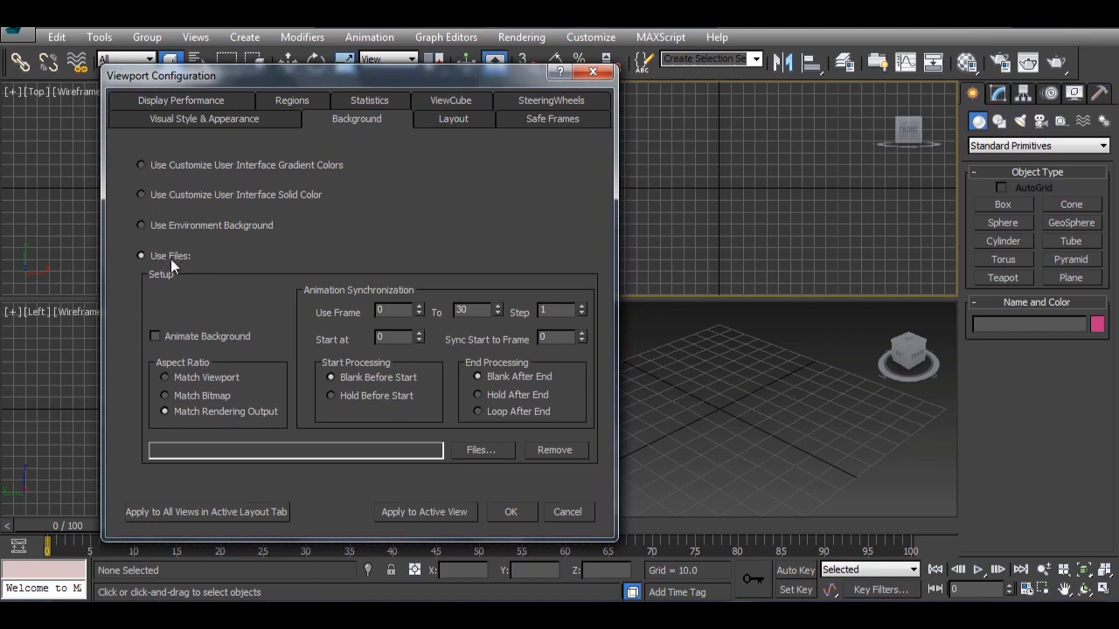
click(482, 450)
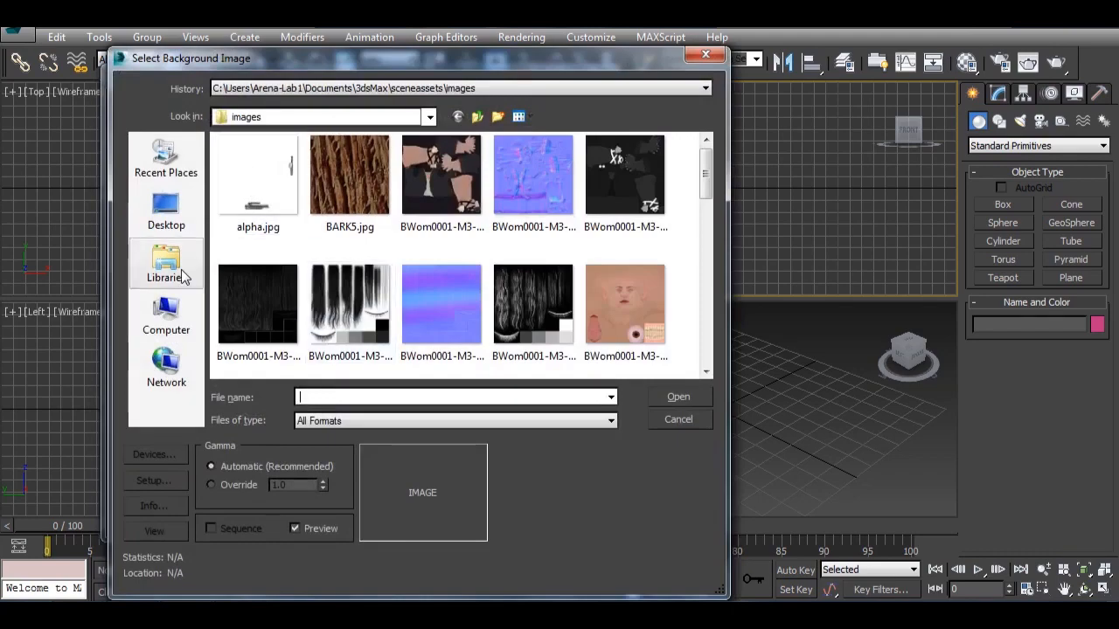
click(161, 313)
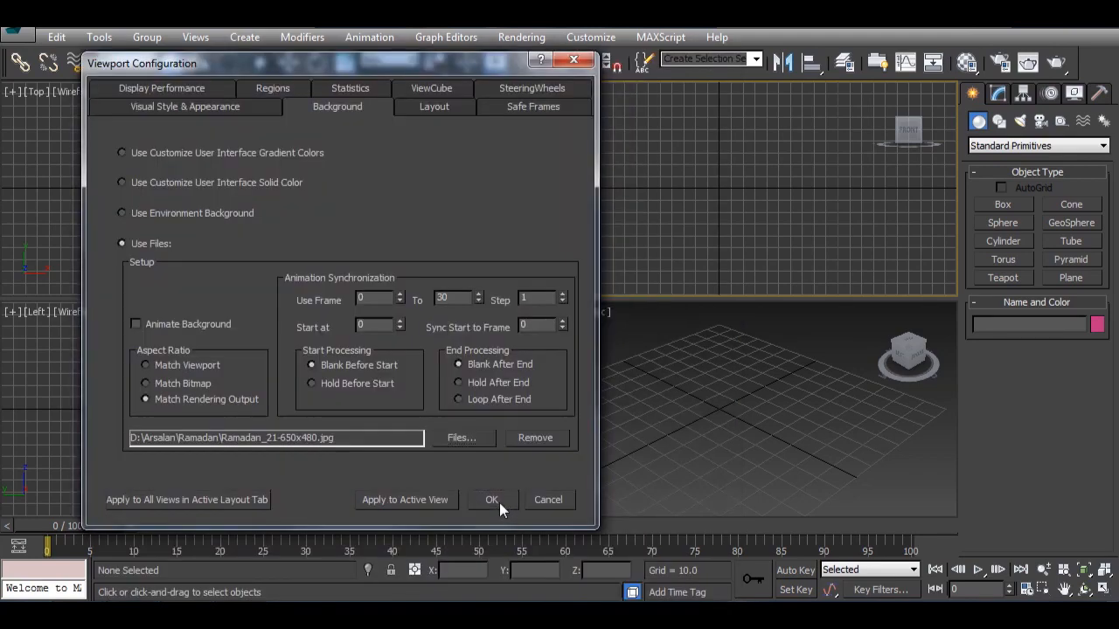
click(492, 500)
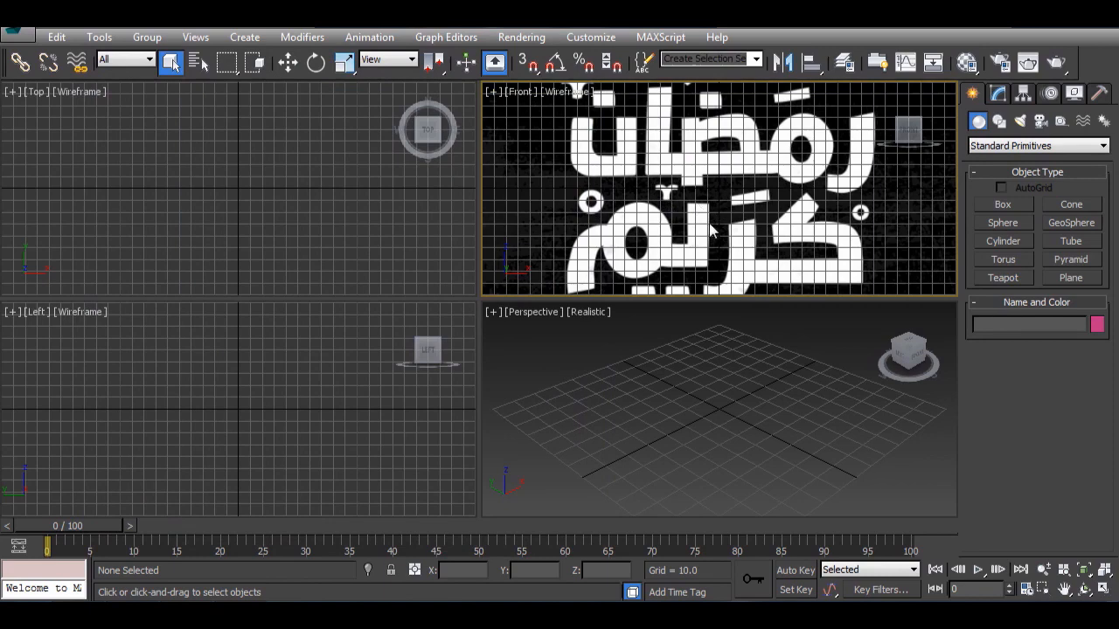
Step: Start the Line spline tool for tracing the background lettering
click(999, 121)
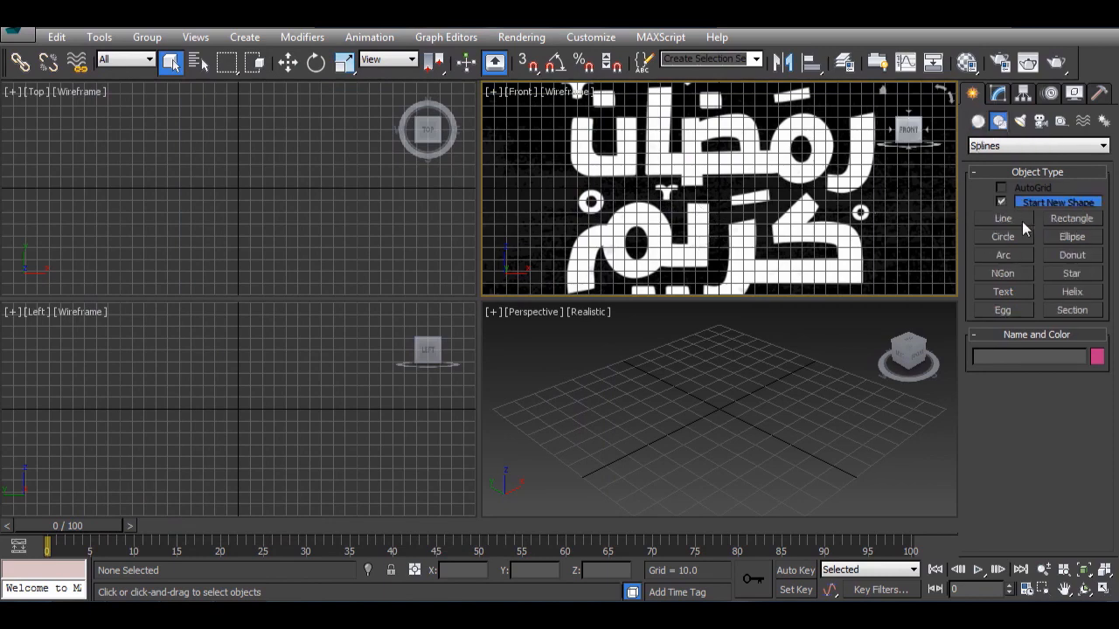
click(1003, 218)
click(873, 114)
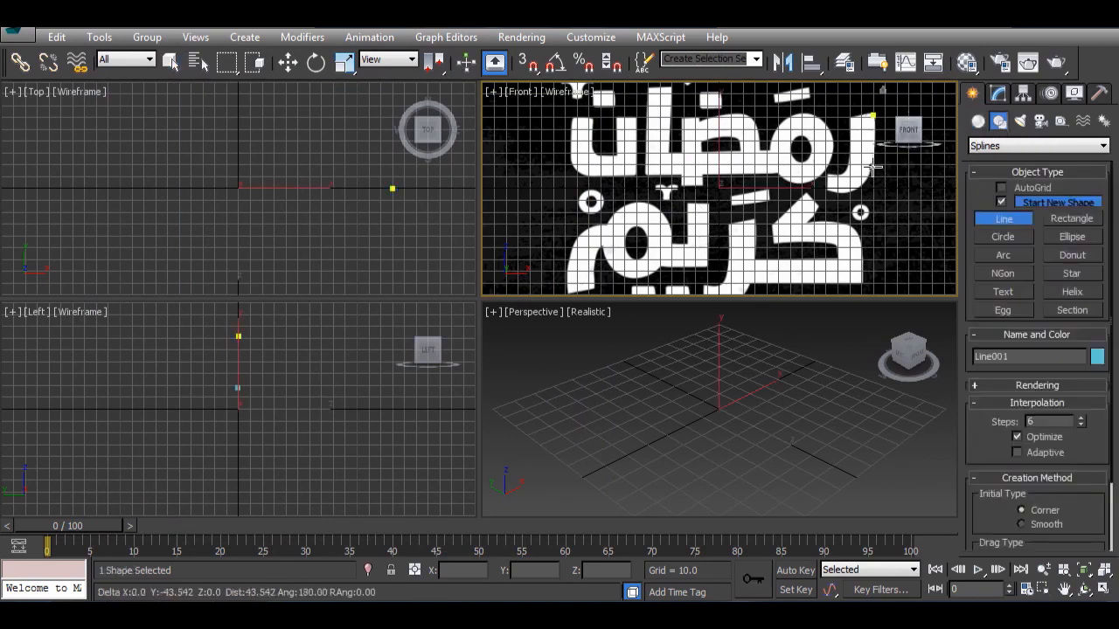
click(870, 166)
click(835, 191)
click(827, 174)
click(849, 168)
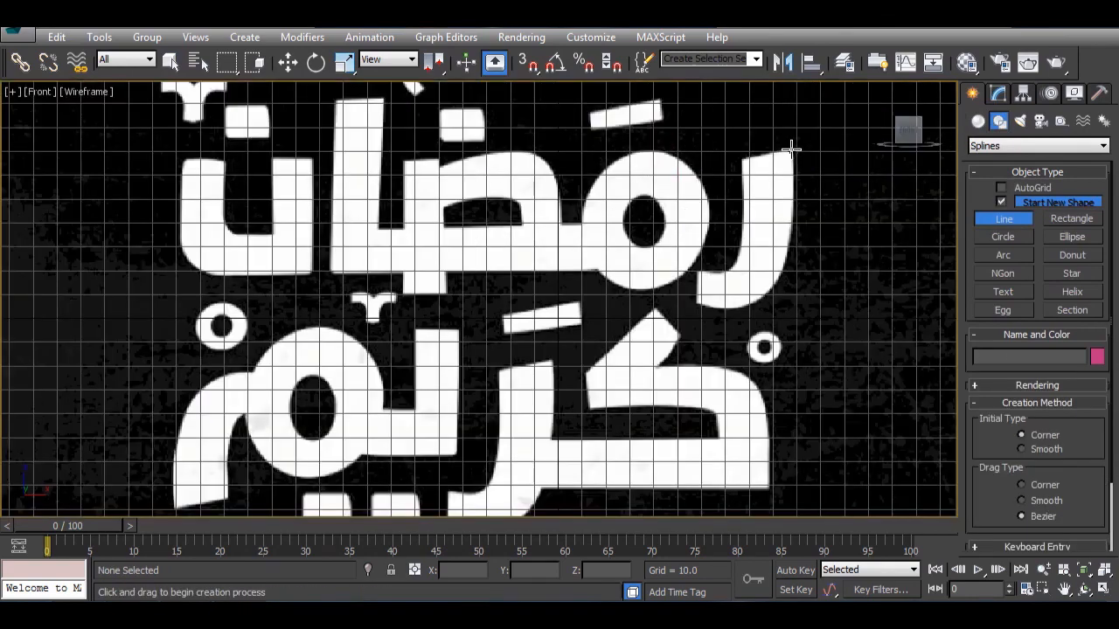
Step: Trace the rightmost letter of the upper row in the maximized Front viewport with a line, curving its lower bend, and close the spline
click(790, 148)
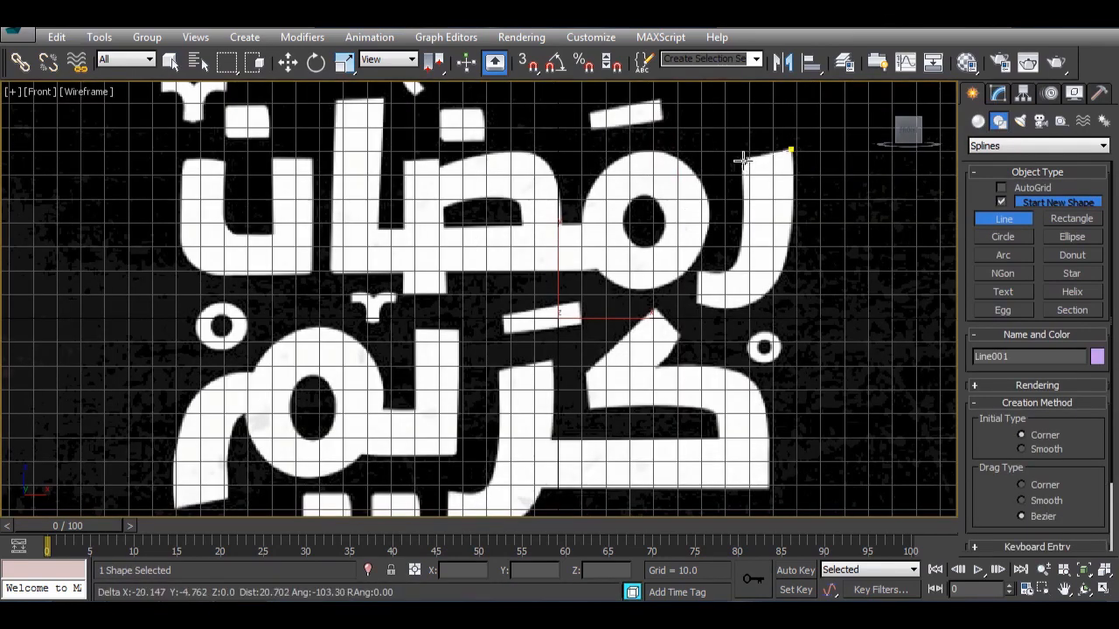
click(742, 160)
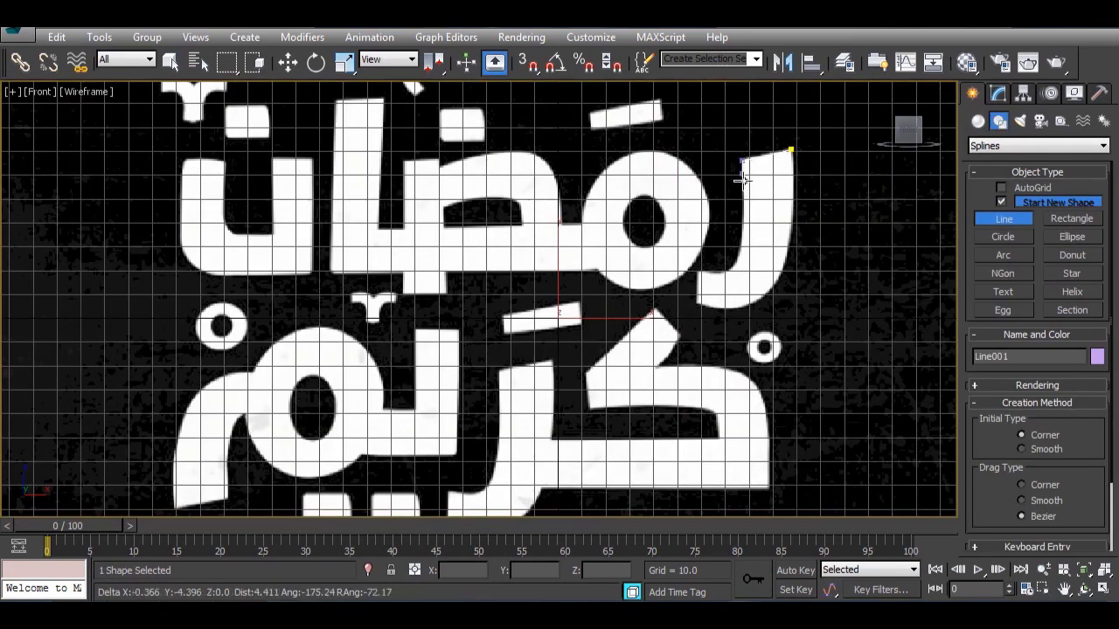
click(742, 234)
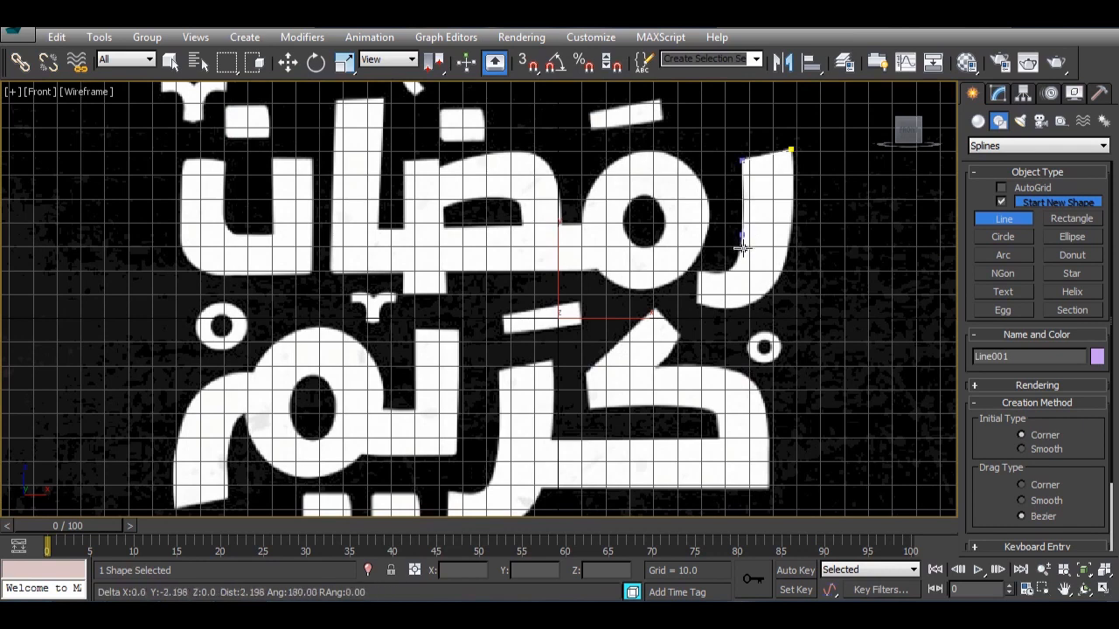
click(729, 271)
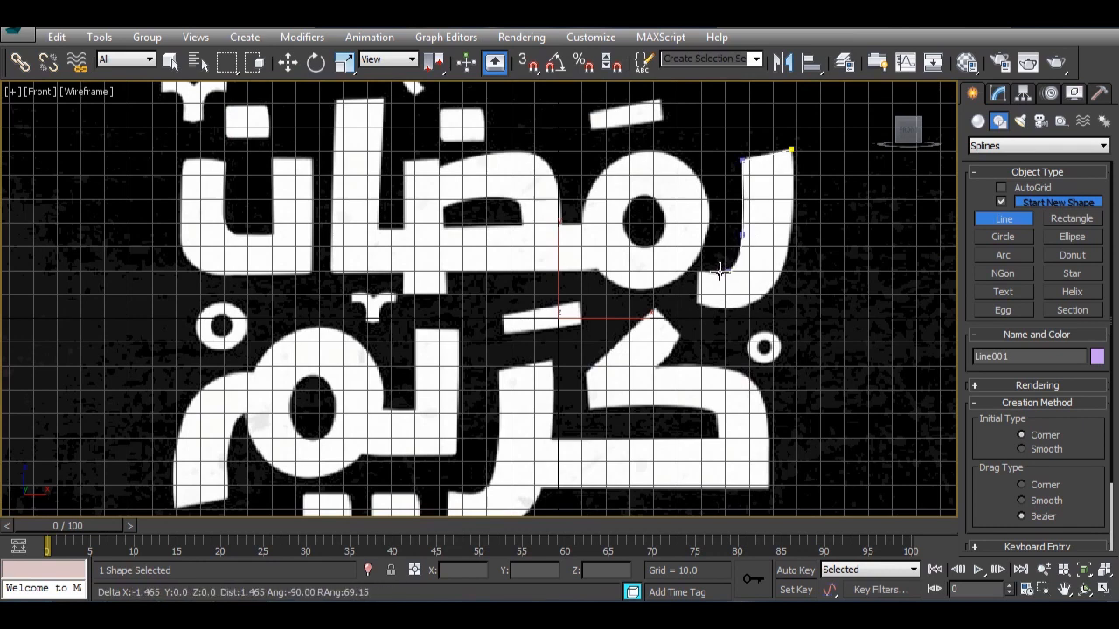
click(696, 273)
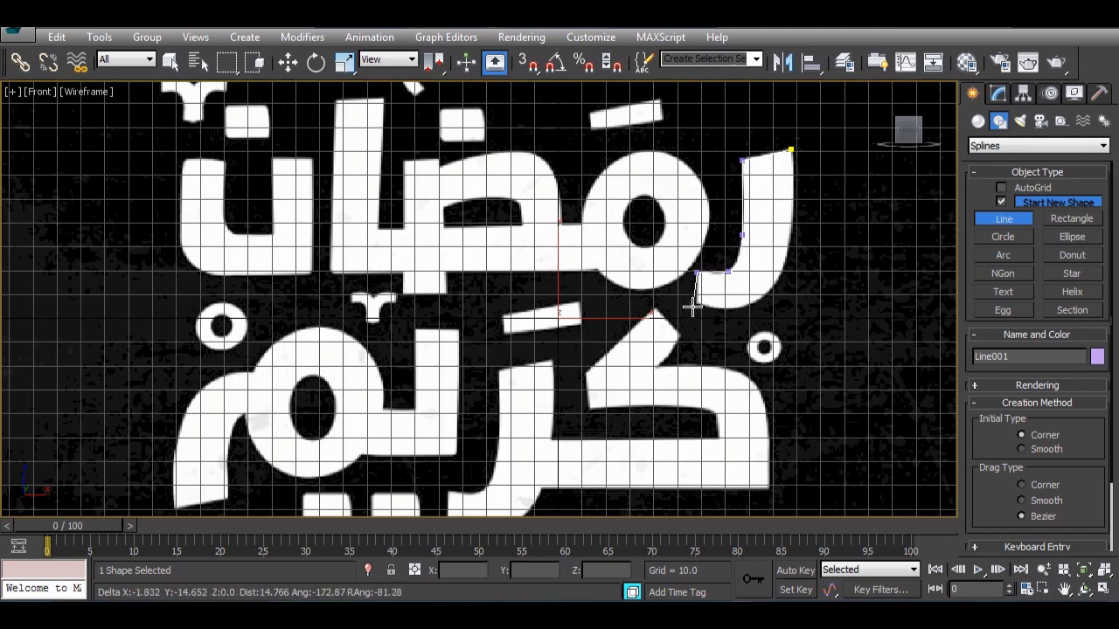
click(695, 304)
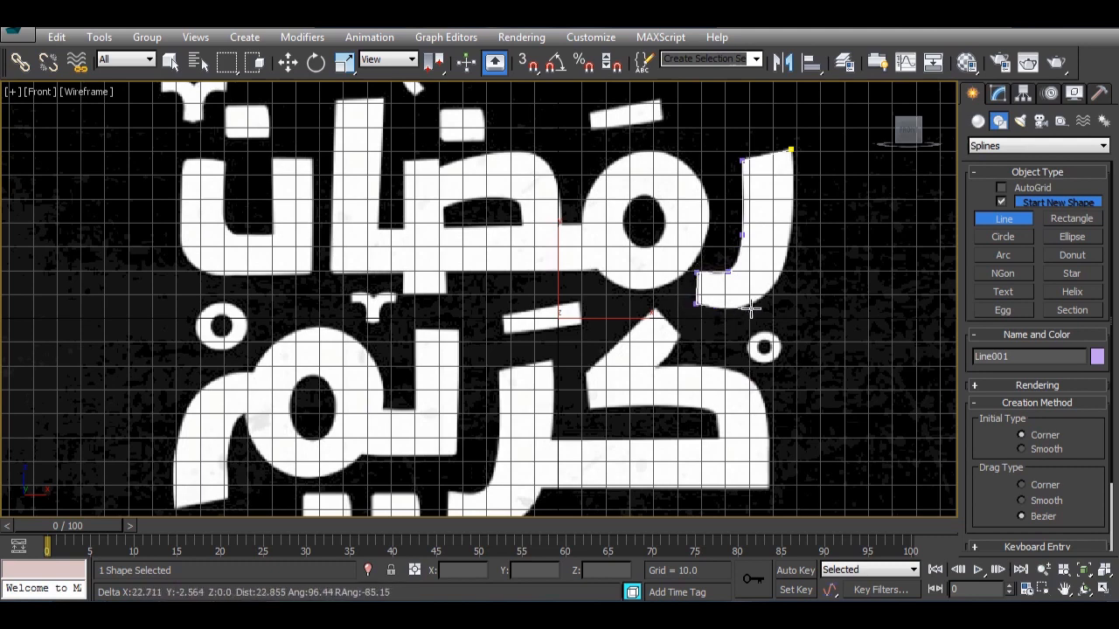
drag(762, 299, 783, 282)
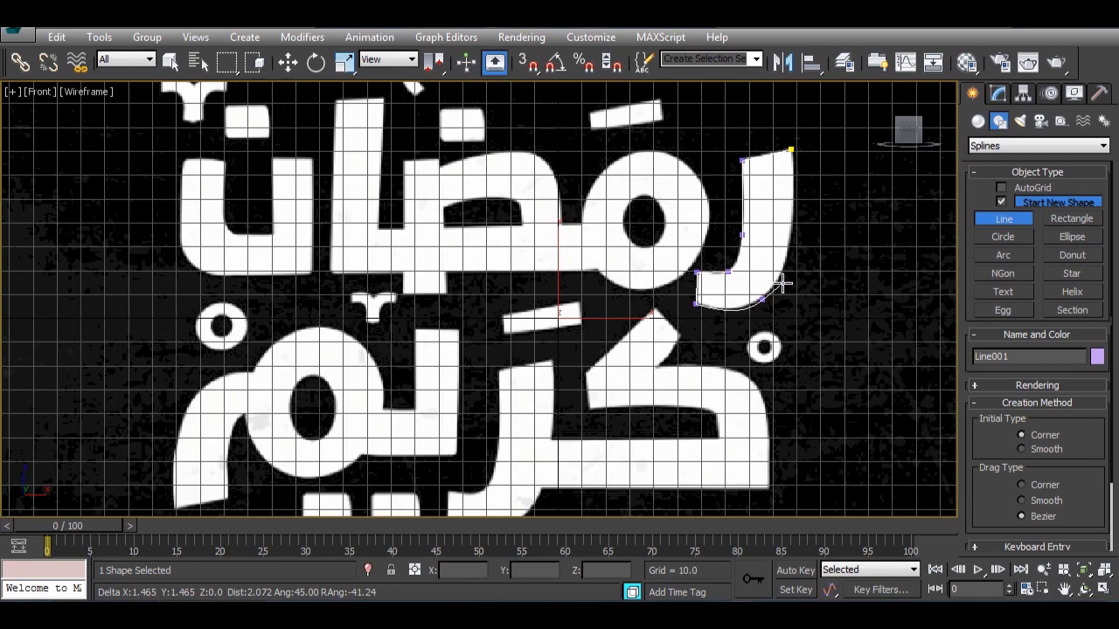
click(795, 185)
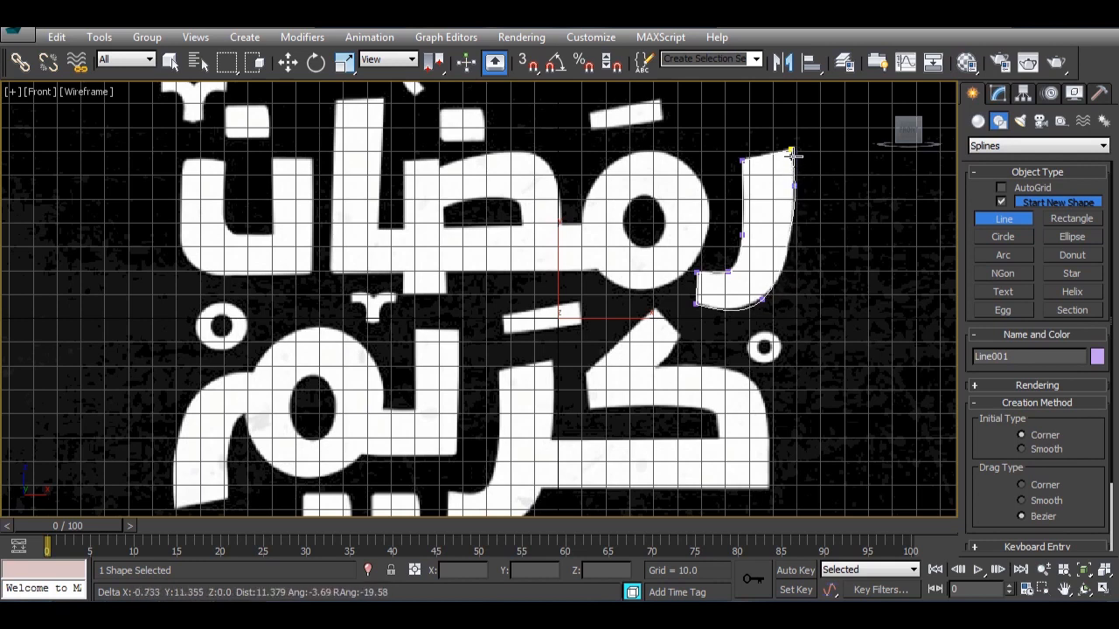
click(790, 147)
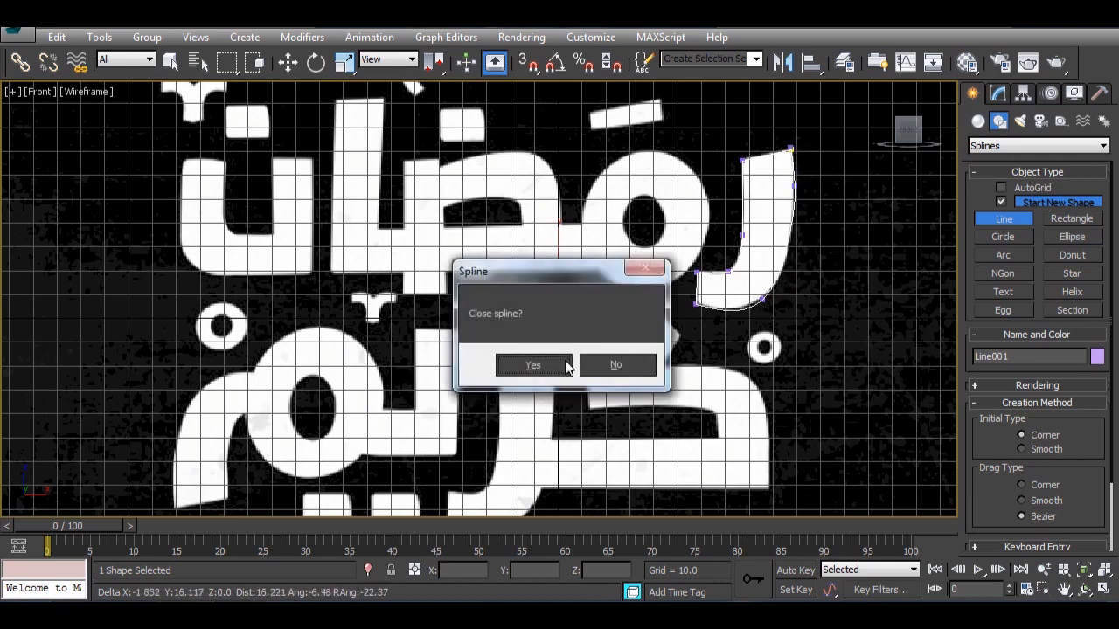
click(534, 364)
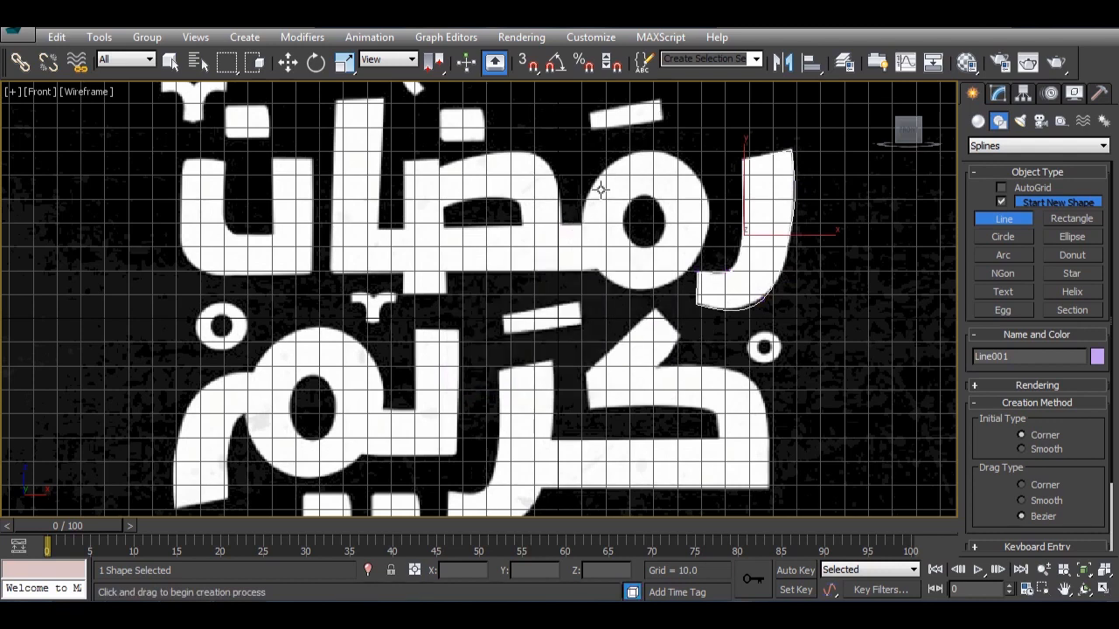
Step: Begin a second line where the upper row's round letter joins its neighbour, tracing clockwise with Bezier curves around its outer edge to the baseline
click(579, 226)
drag(605, 166, 624, 151)
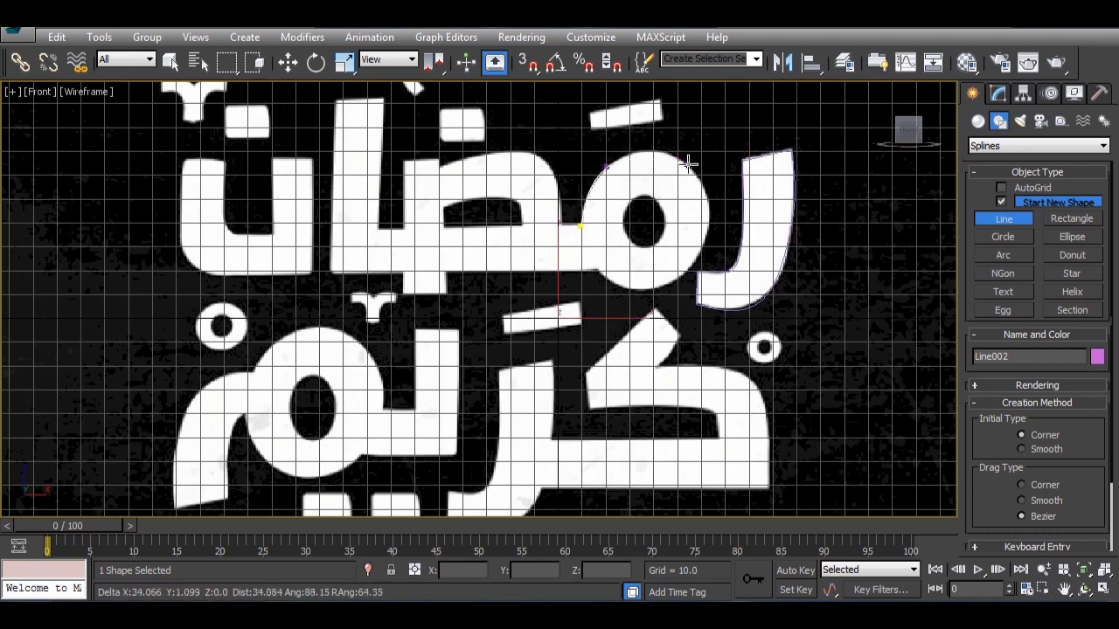
drag(690, 163, 719, 188)
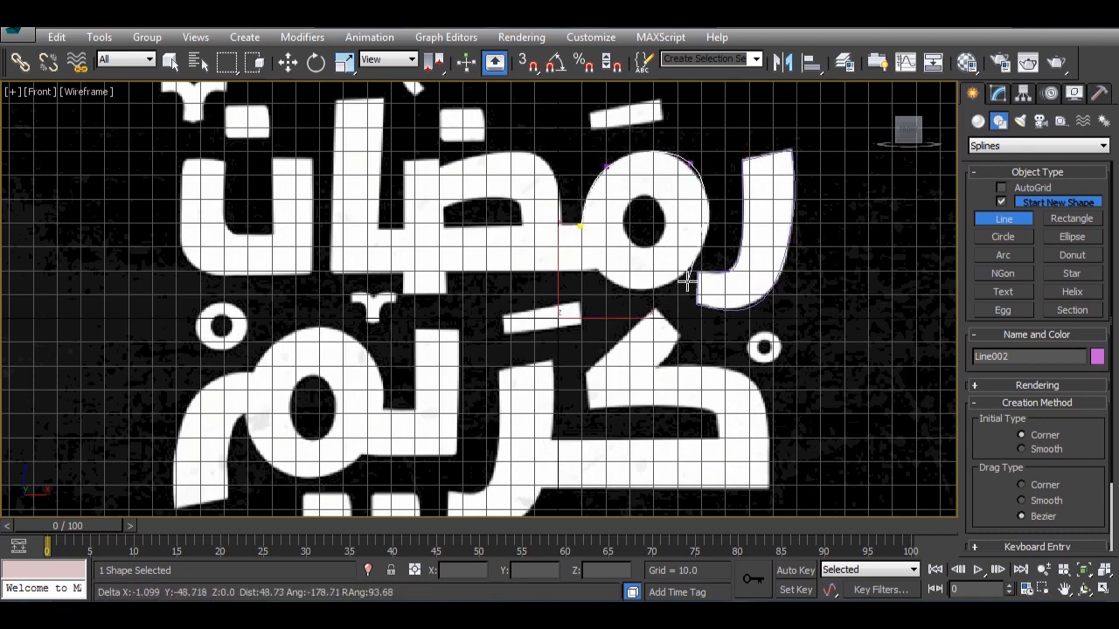
drag(671, 286, 642, 293)
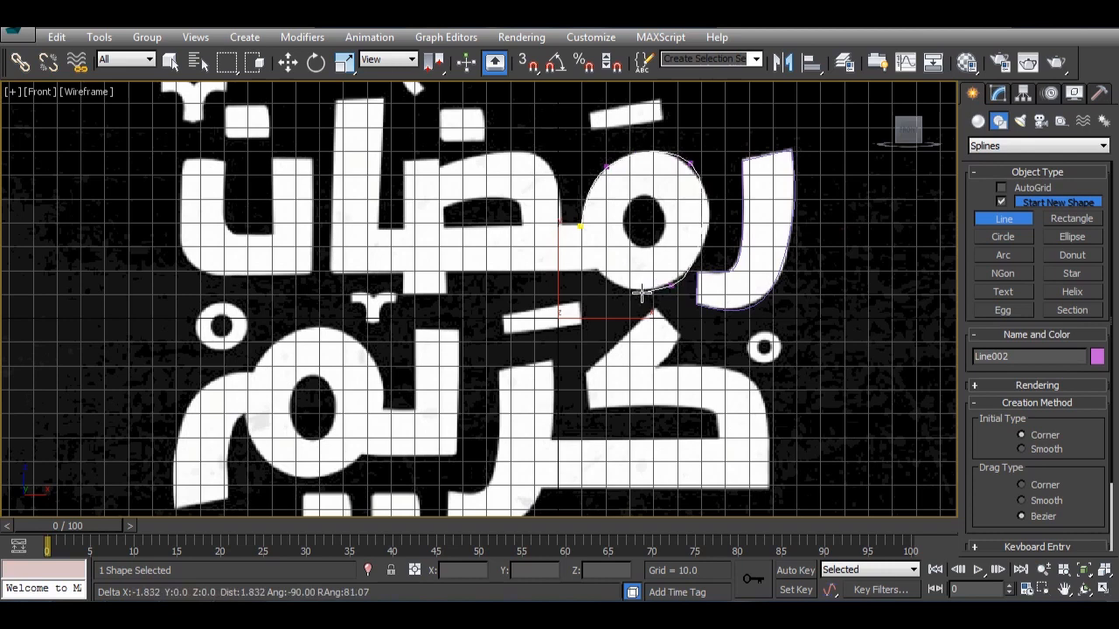
click(592, 273)
Step: Continue the outline along the baseline, around the small foot below it and up over the tall stem, down to the stem's inner corner
click(449, 272)
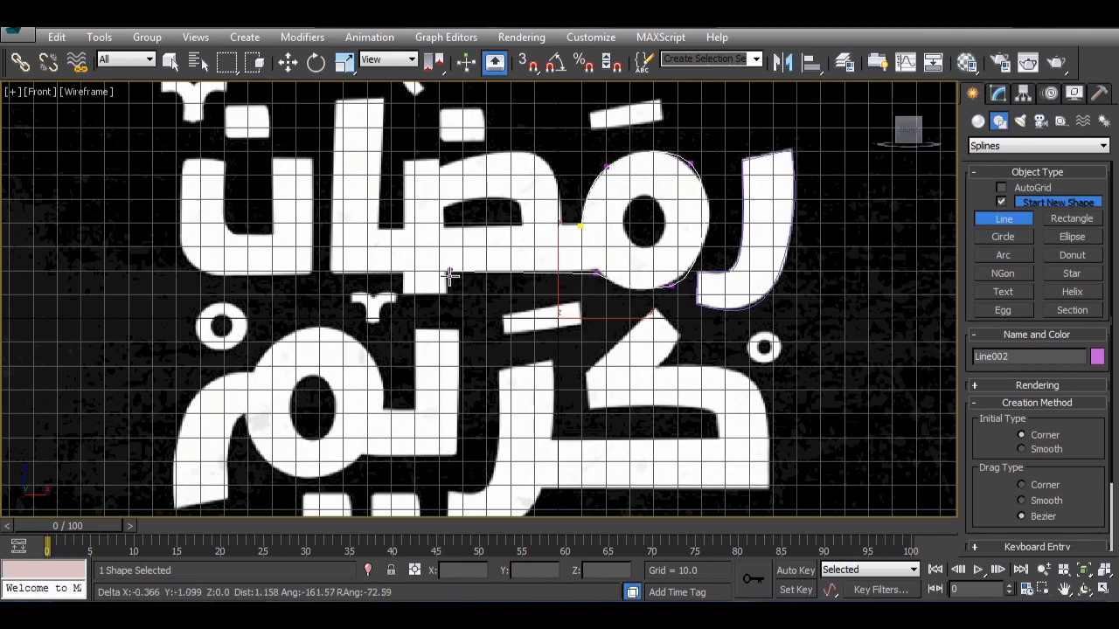
click(445, 293)
drag(409, 294, 401, 284)
click(403, 271)
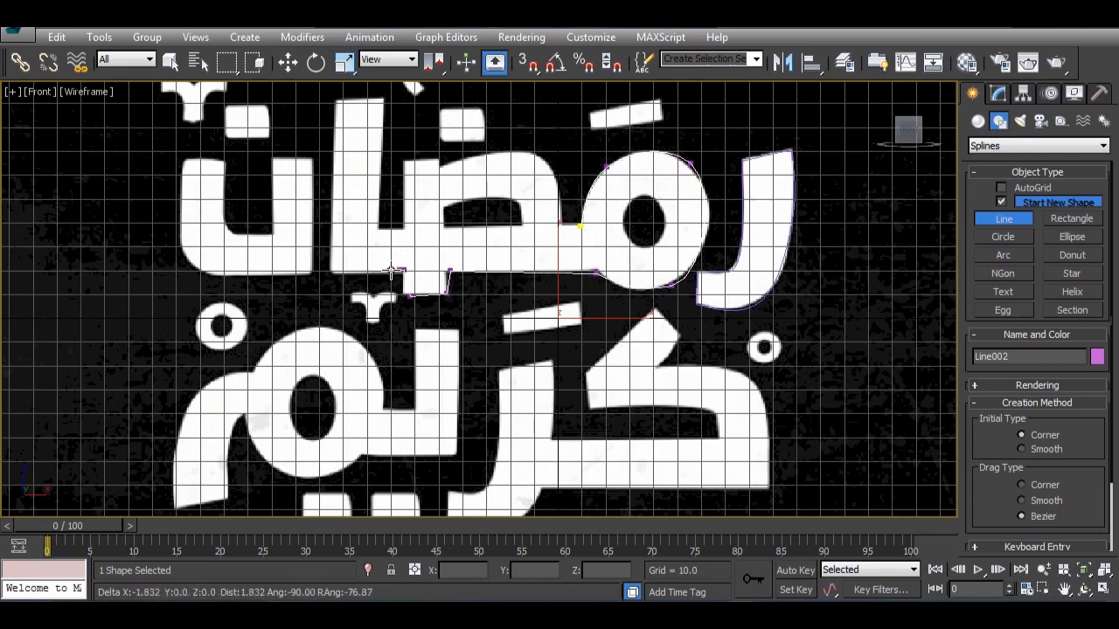
click(328, 271)
click(335, 102)
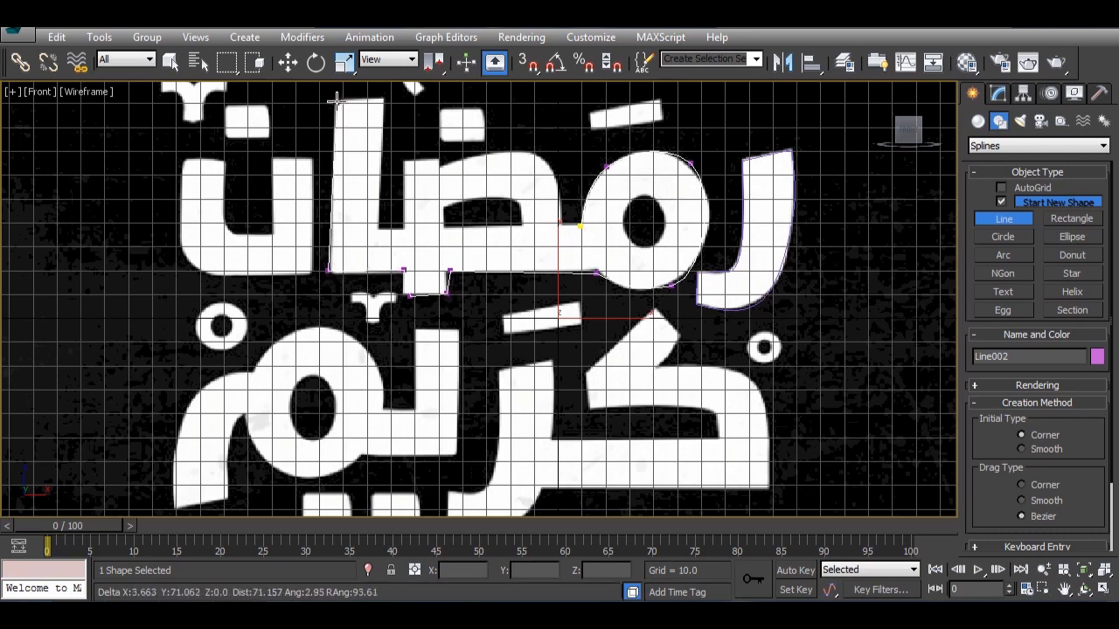
click(381, 103)
click(378, 231)
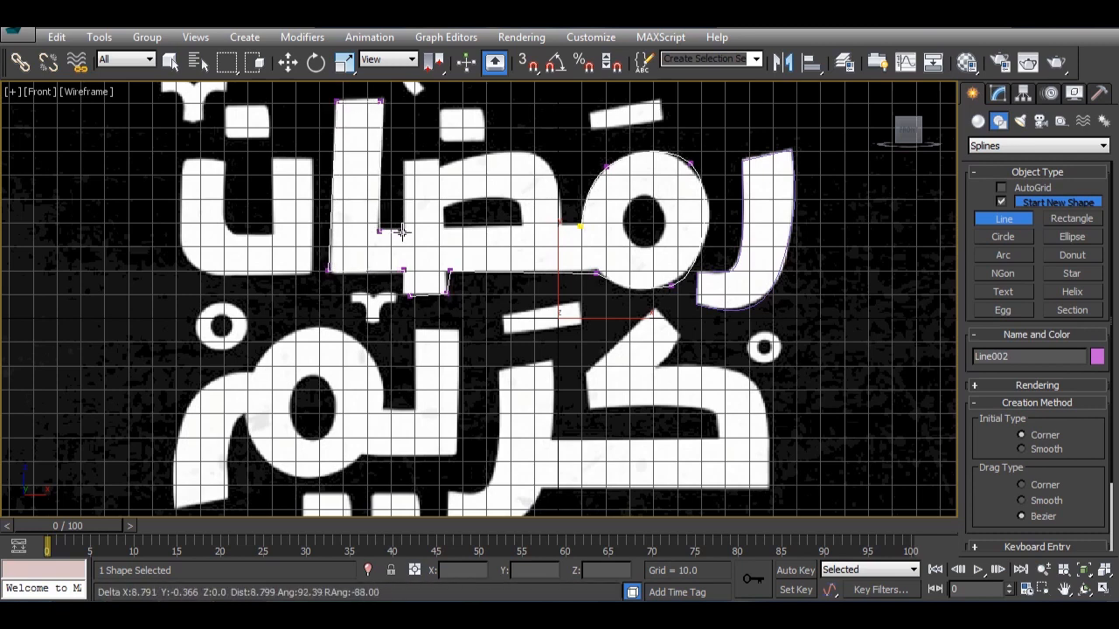
Step: Trace the short upright and the curved top of the looped middle letter back to the start point and close the spline
click(405, 230)
click(407, 161)
click(435, 159)
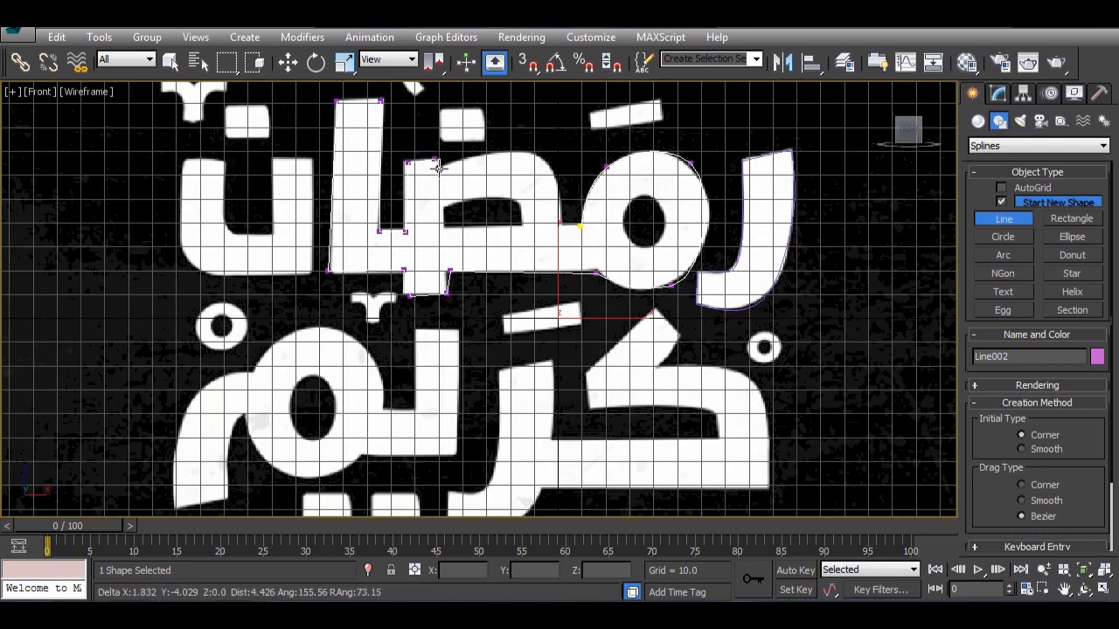
click(439, 168)
drag(500, 152, 527, 151)
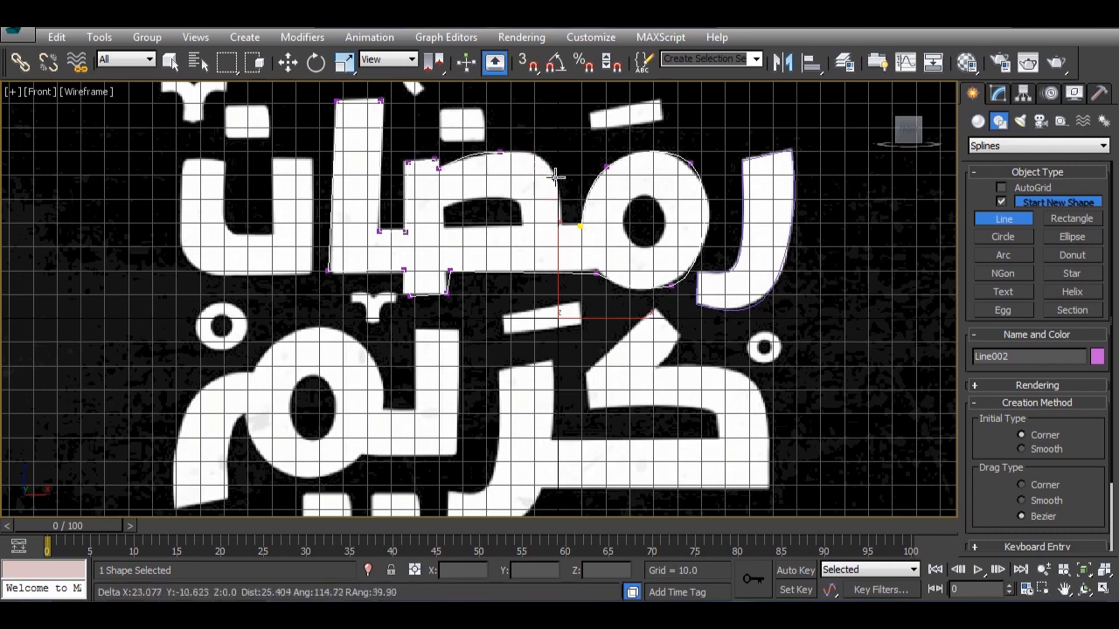
click(555, 177)
click(560, 222)
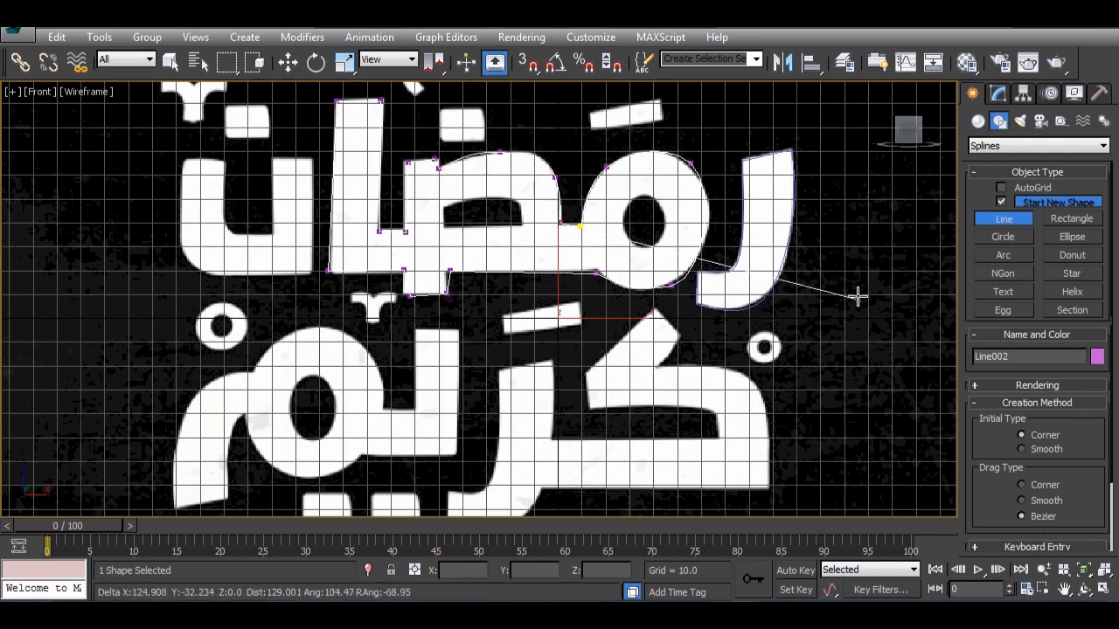
click(581, 228)
click(532, 366)
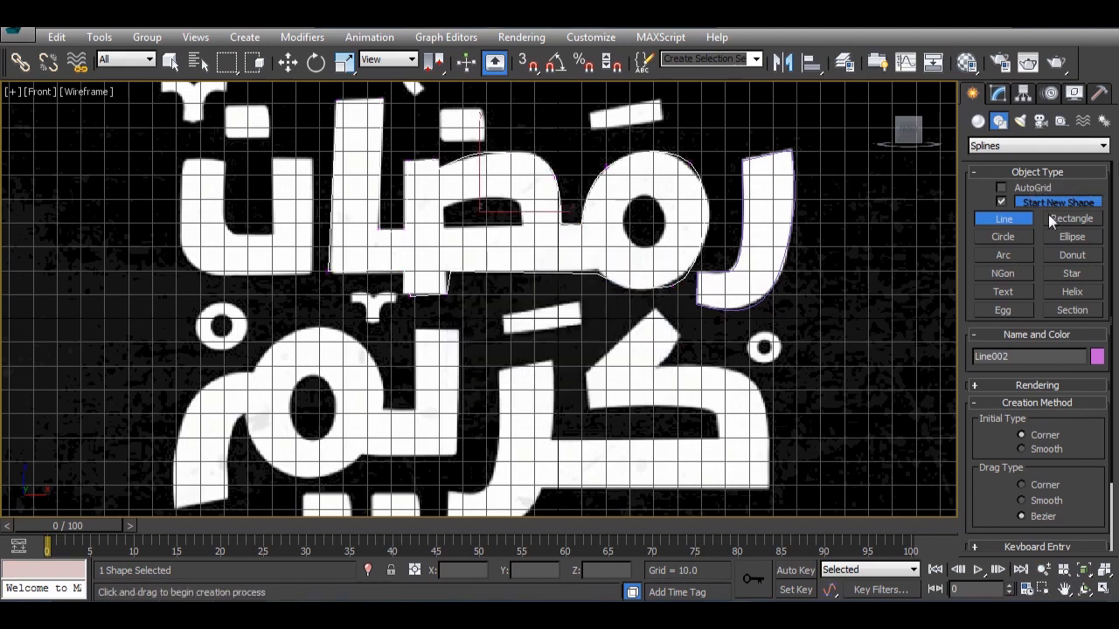
Step: Draw a circle of about 8.6 radius and move it onto the hole of the upper row's round letter
click(1002, 238)
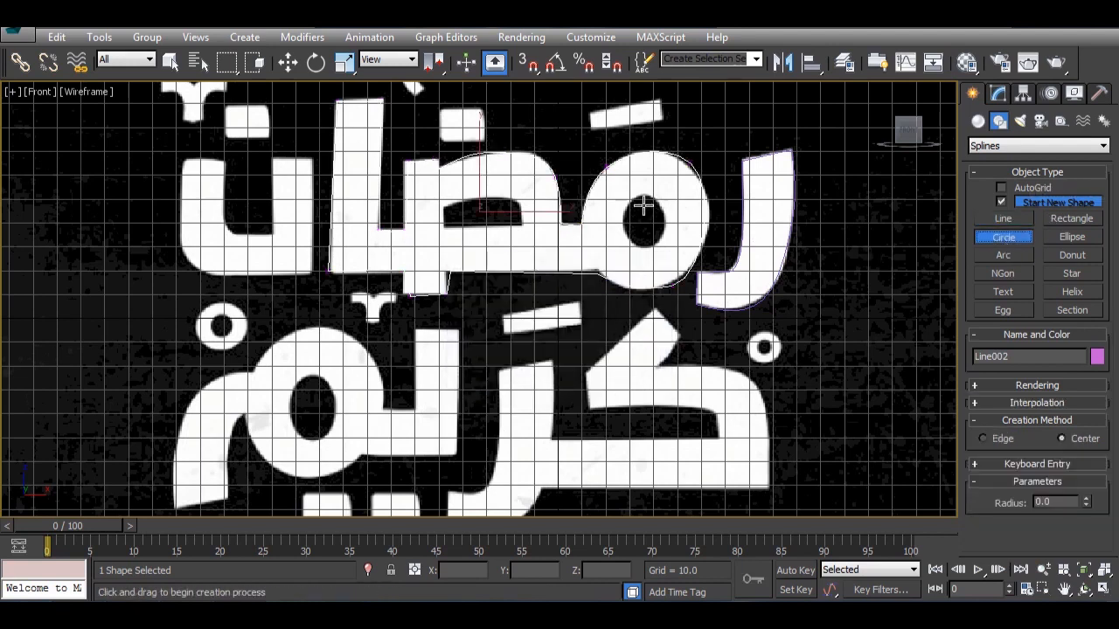
mouse_move(627, 199)
mouse_down()
mouse_move(657, 226)
mouse_move(641, 212)
mouse_up()
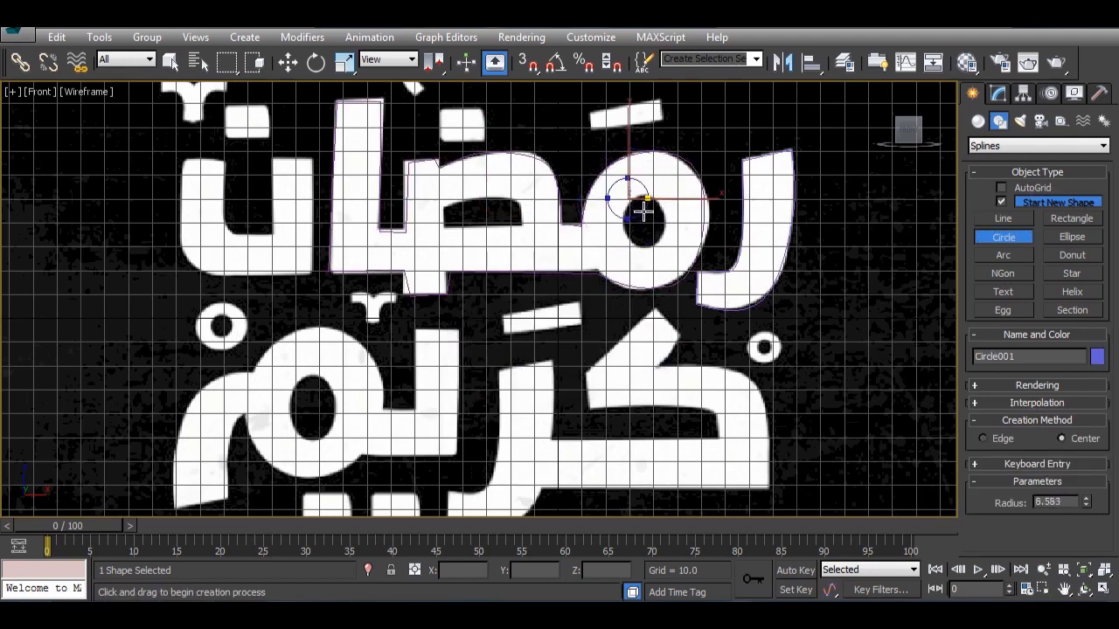
click(288, 62)
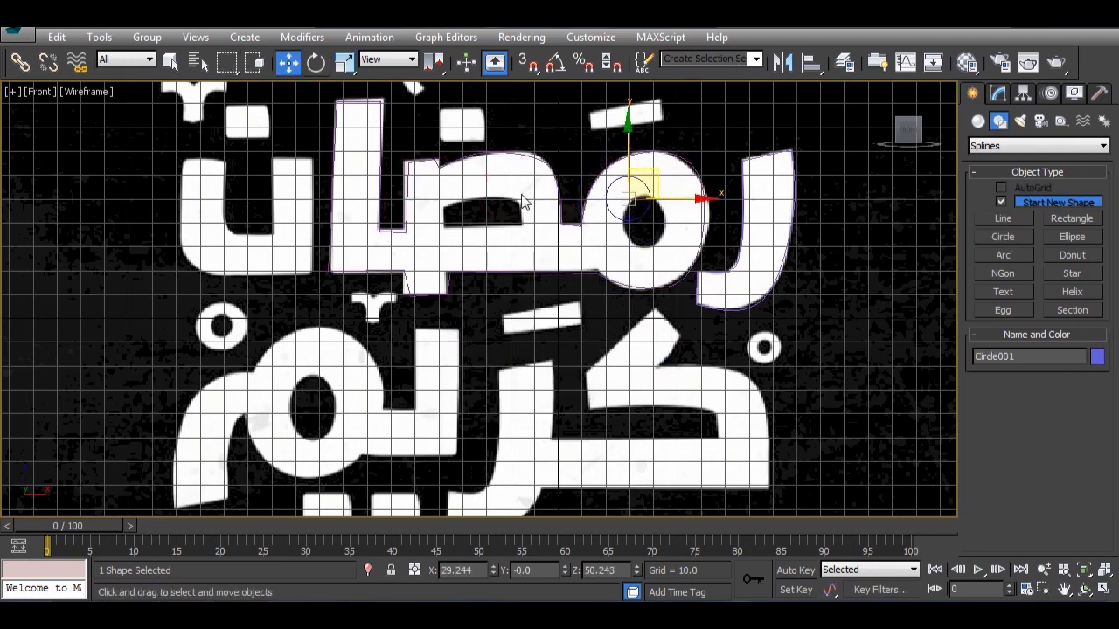
drag(655, 177, 671, 199)
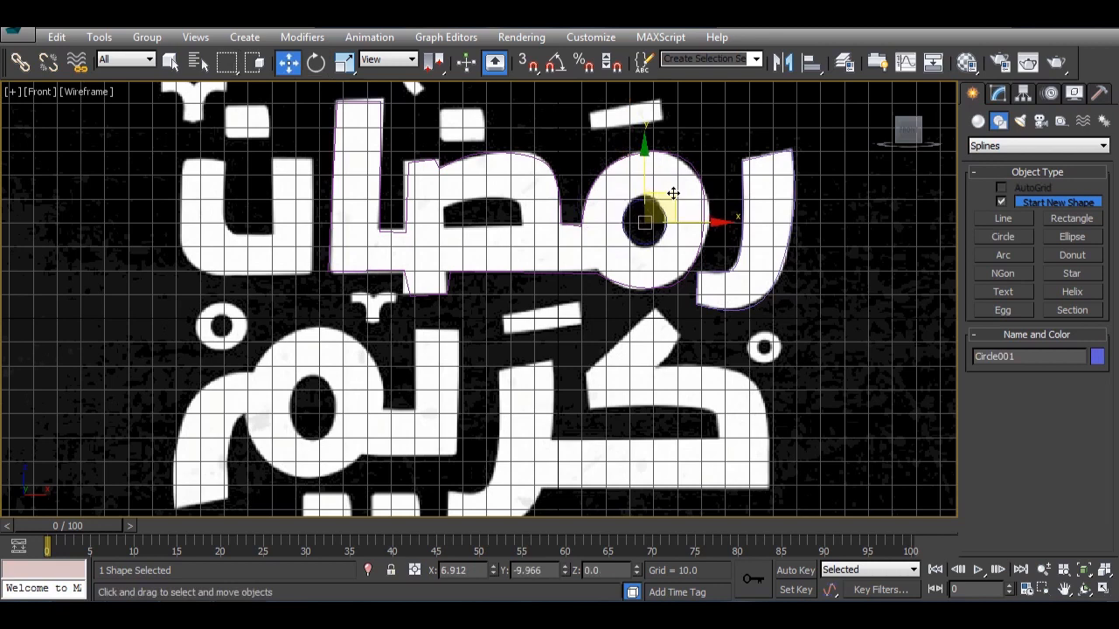
Step: Trace the arched inner hole of the upper row's looped middle letter with a line and close the spline
click(1003, 218)
click(445, 214)
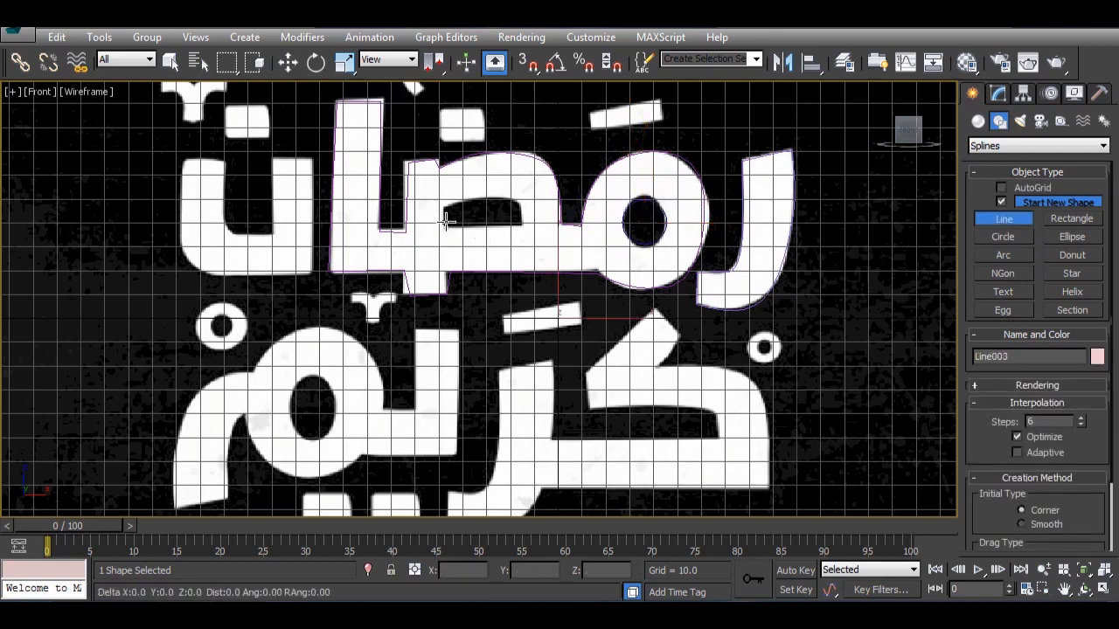
click(522, 207)
click(522, 227)
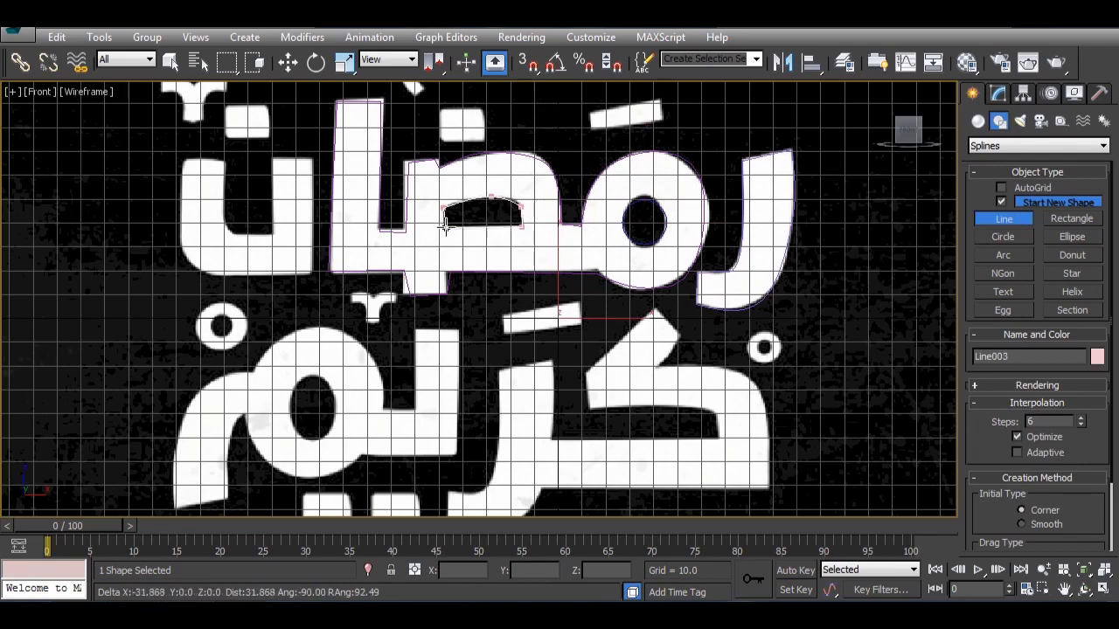
click(445, 227)
click(547, 361)
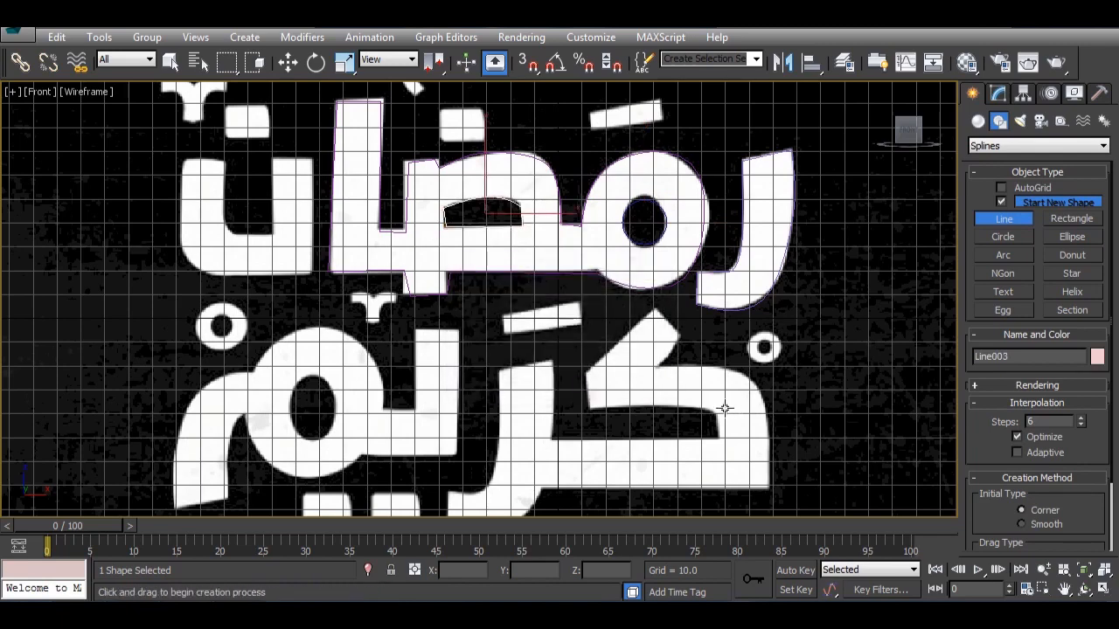
Step: Show the traced splines in the maximized Perspective viewport and select the large outline of the joined letters
key(alt+w)
middle_drag(697, 399, 722, 441)
key(alt+w)
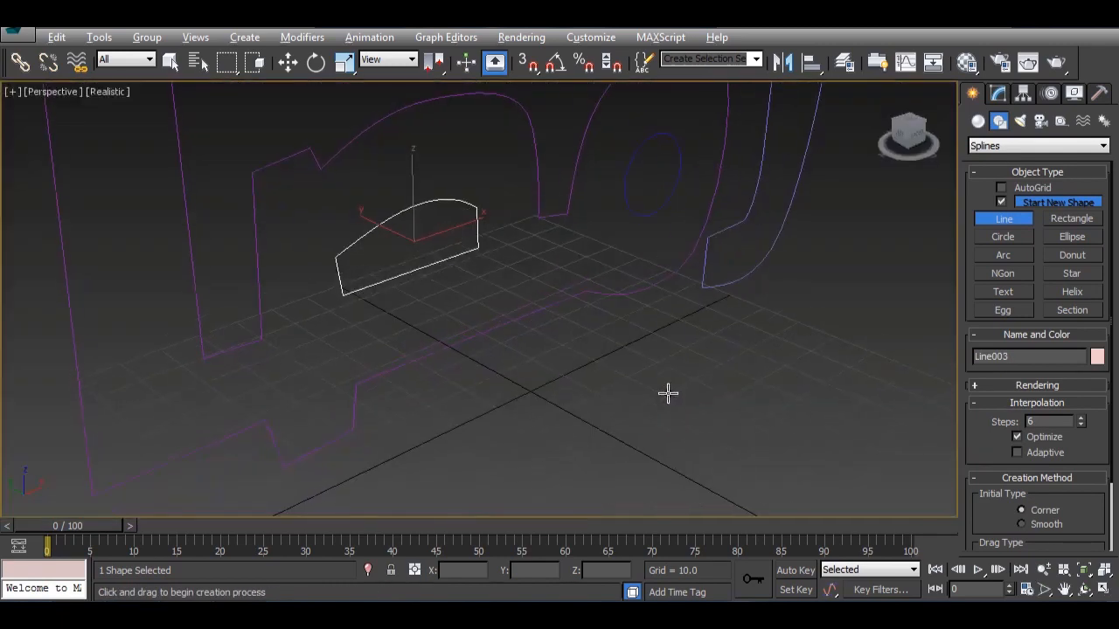
scroll(666, 392, down, 3)
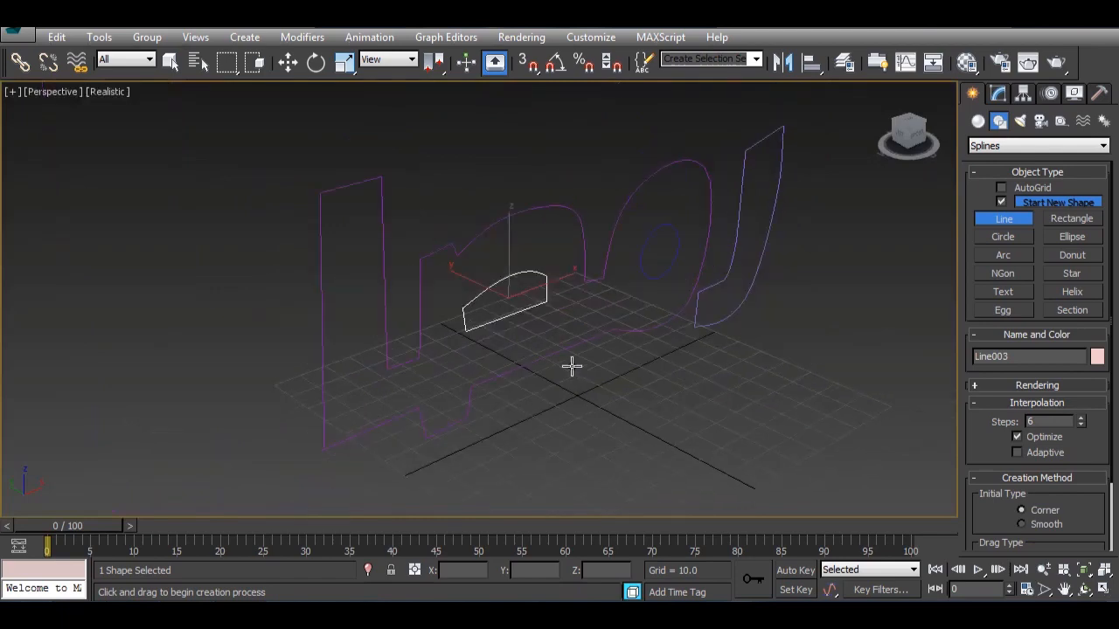
click(284, 66)
click(556, 429)
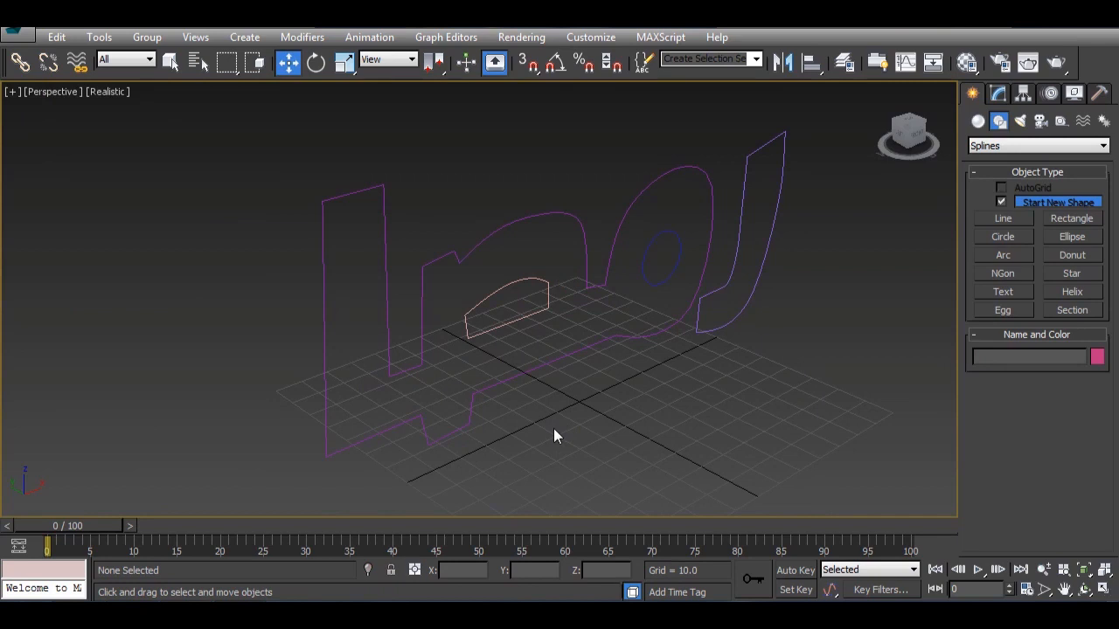
drag(493, 310, 649, 287)
key(ctrl+z)
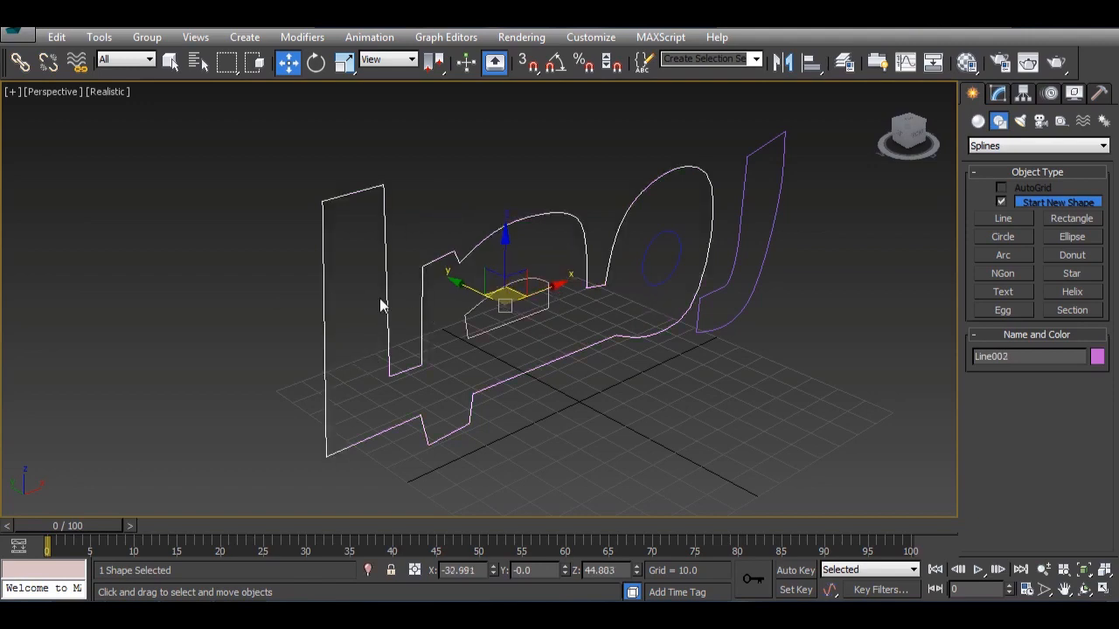
Step: Attach the arched inner hole, the circle and the rightmost letter to the large outline as one shape
click(1000, 96)
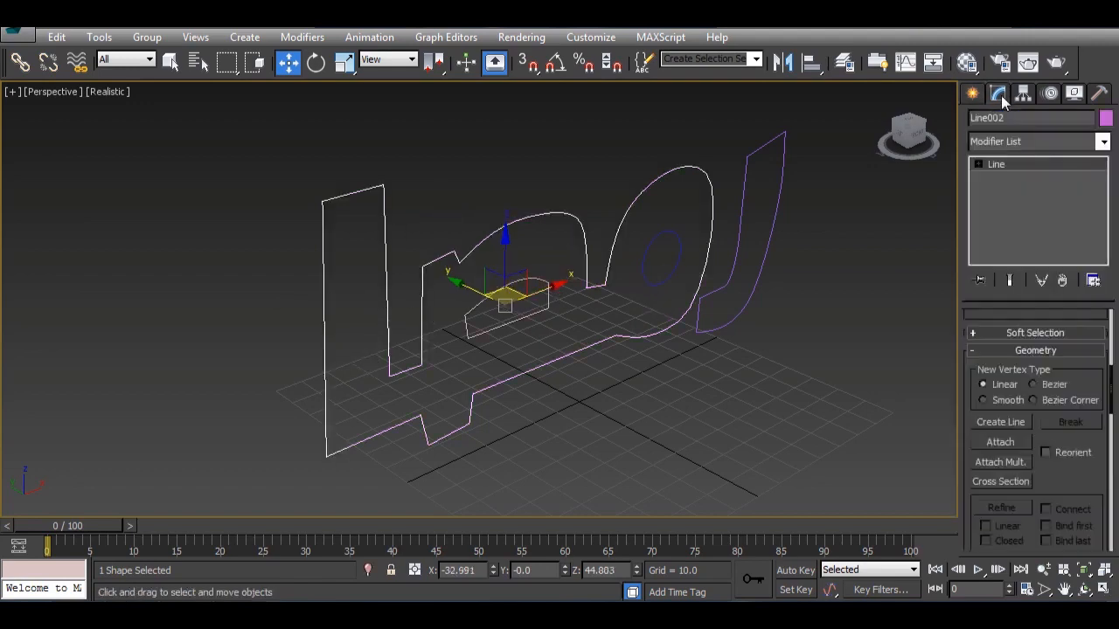
click(1008, 445)
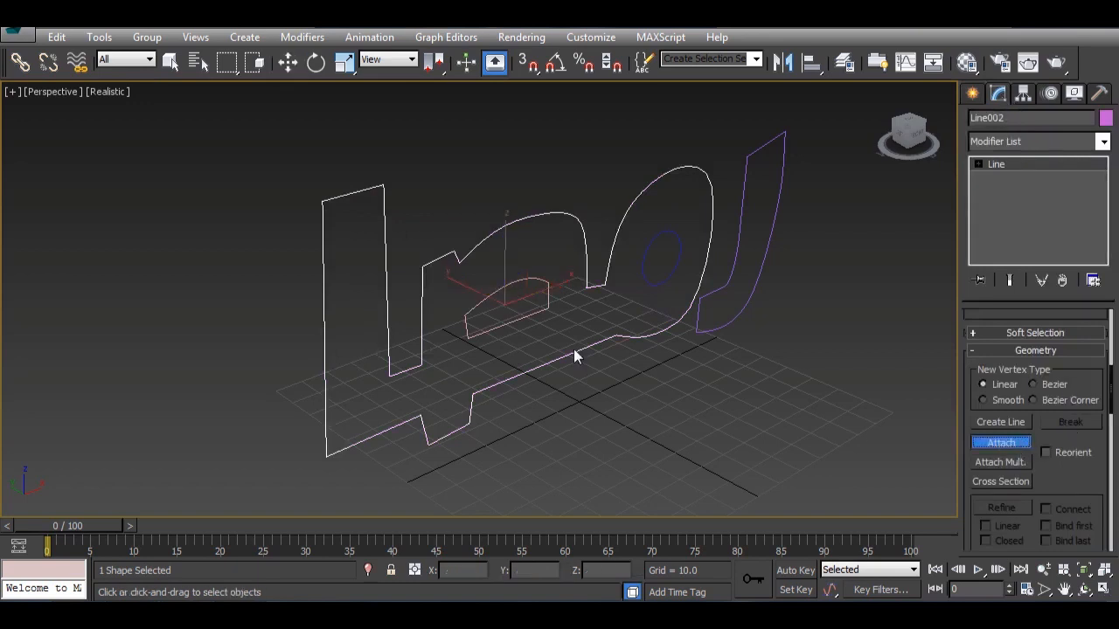
click(486, 301)
click(644, 282)
click(725, 286)
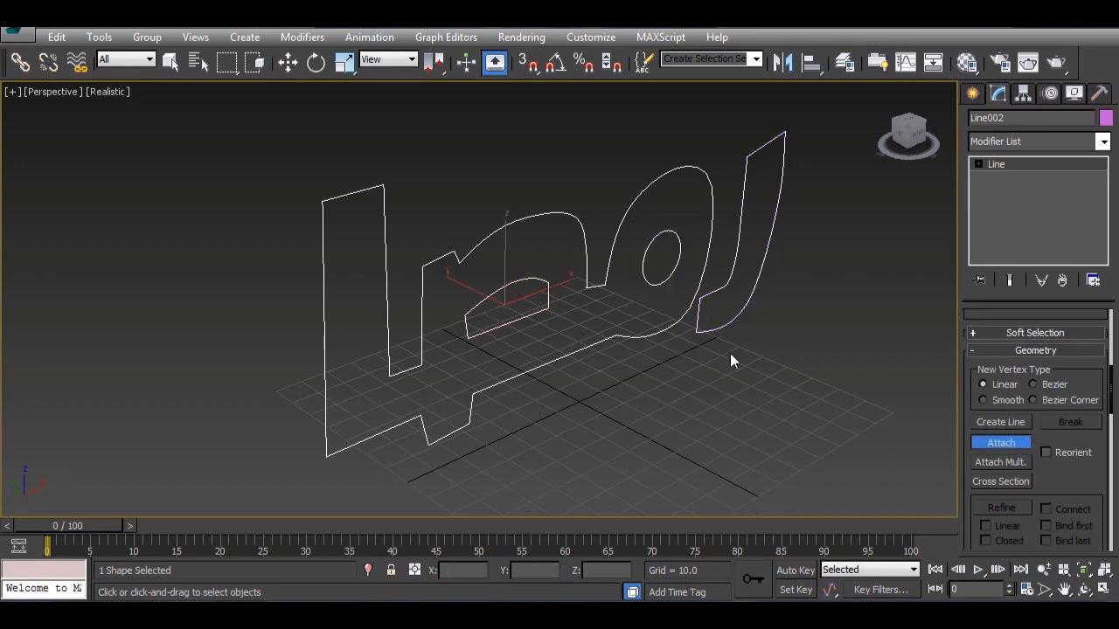
click(991, 444)
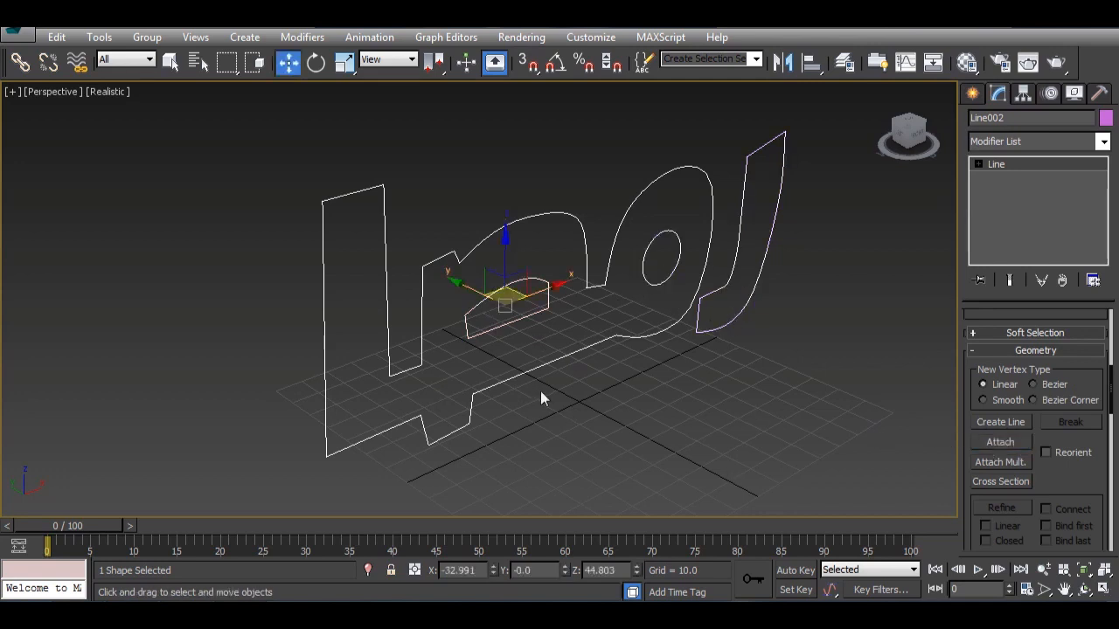
Step: Apply an Extrude modifier to the combined lettering and raise its amount to give it depth
click(1028, 143)
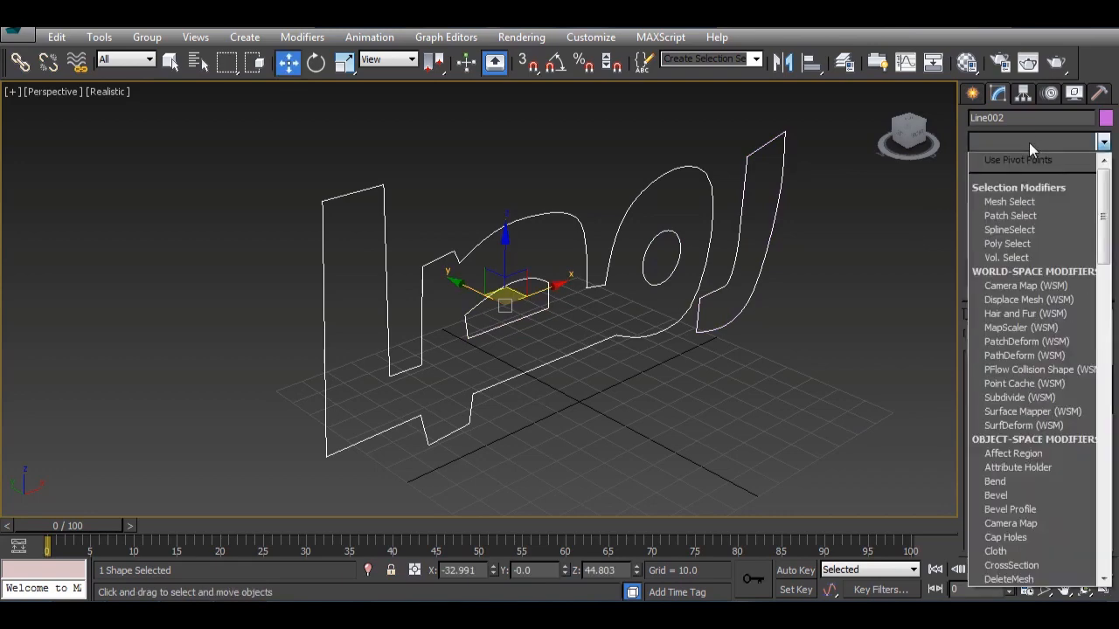
scroll(1029, 142, down, 1)
key(e)
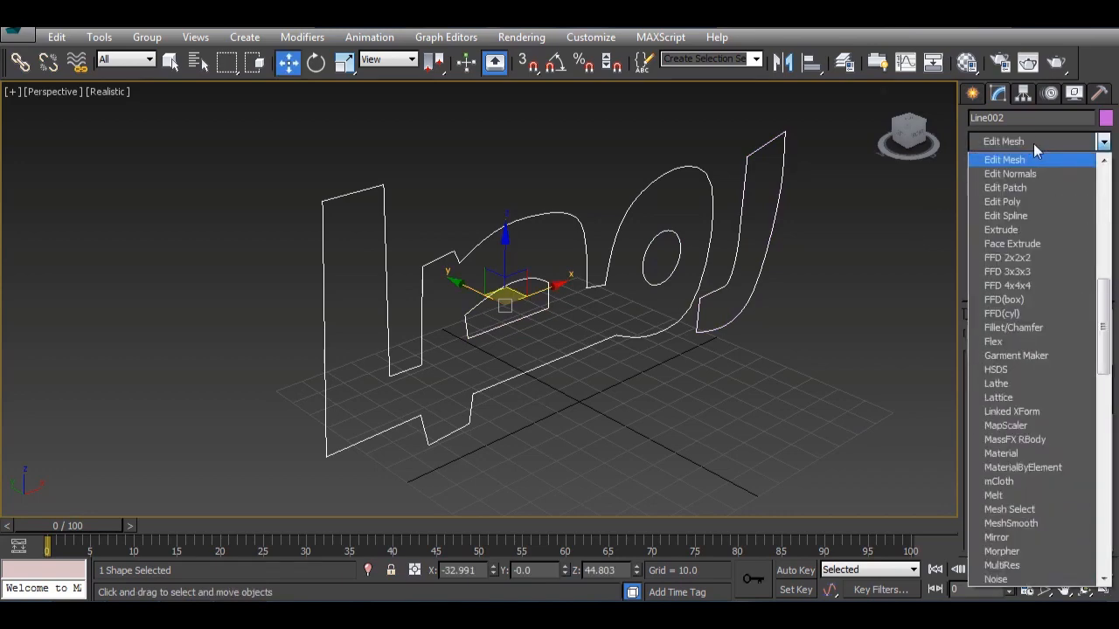
click(1002, 229)
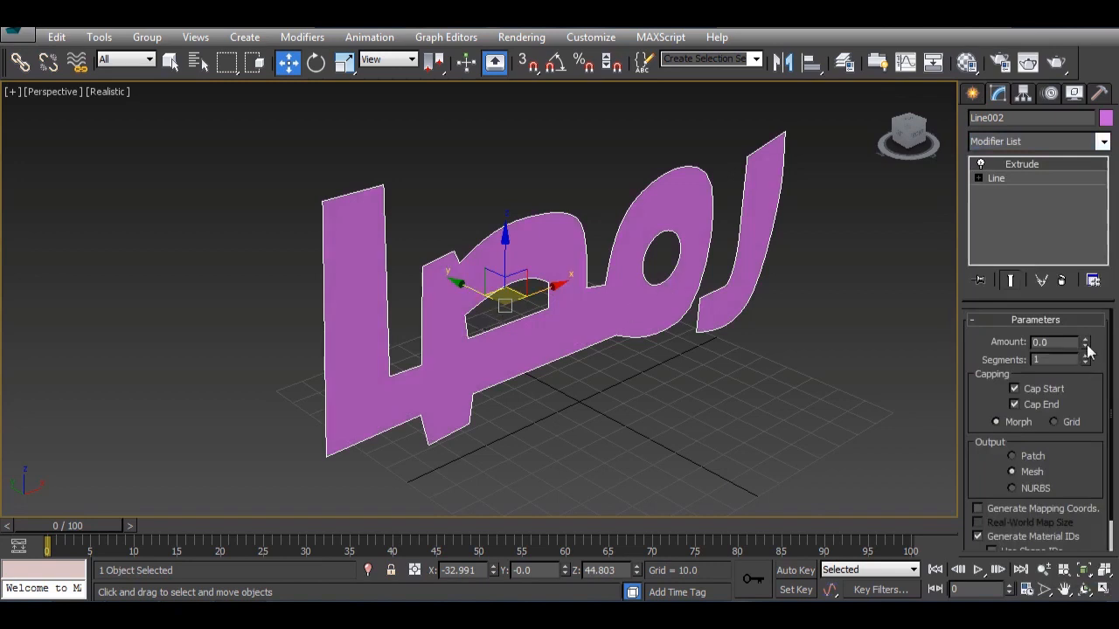
drag(1085, 344, 1086, 330)
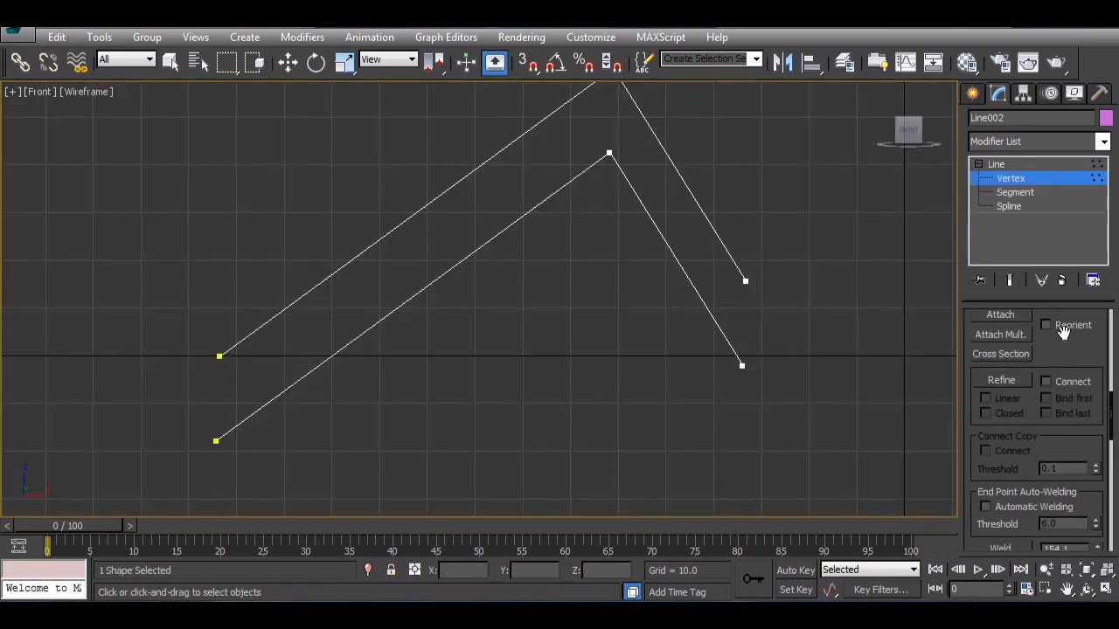
Step: Pull aside and remove the unwelded segment at the chevron lines' right ends, and enable automatic end-point welding
drag(744, 281, 795, 285)
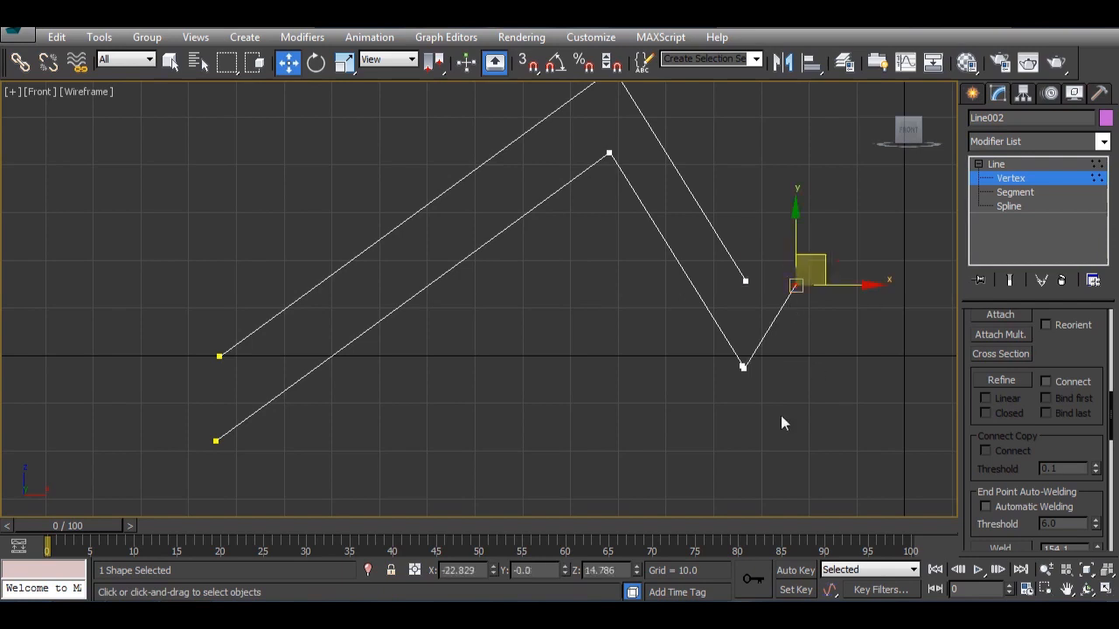
key(Delete)
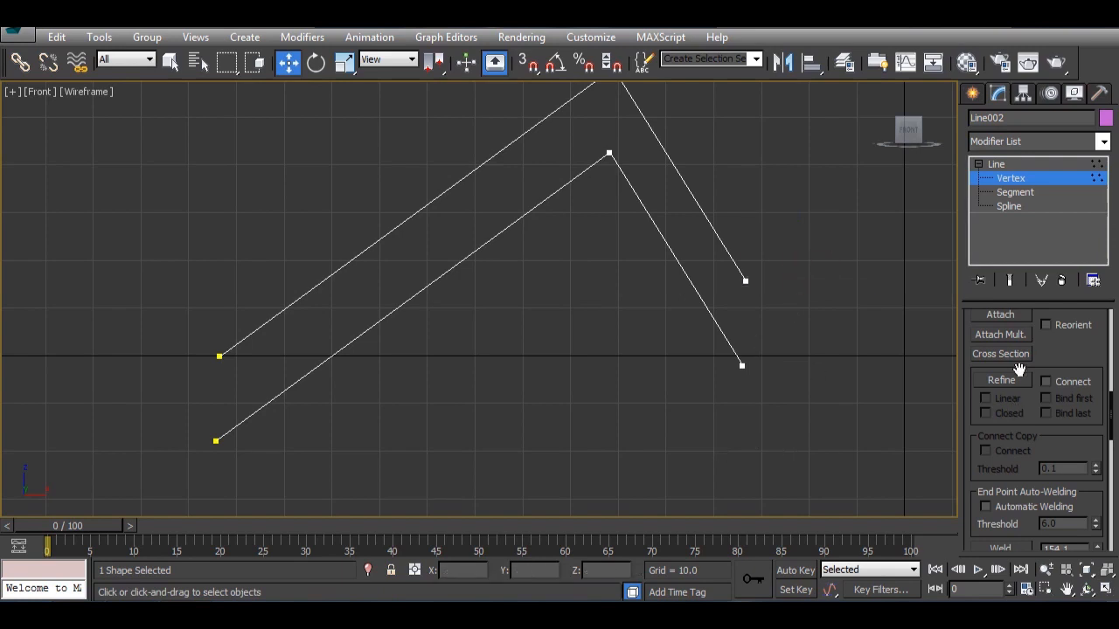
drag(1059, 350, 1066, 280)
click(1013, 421)
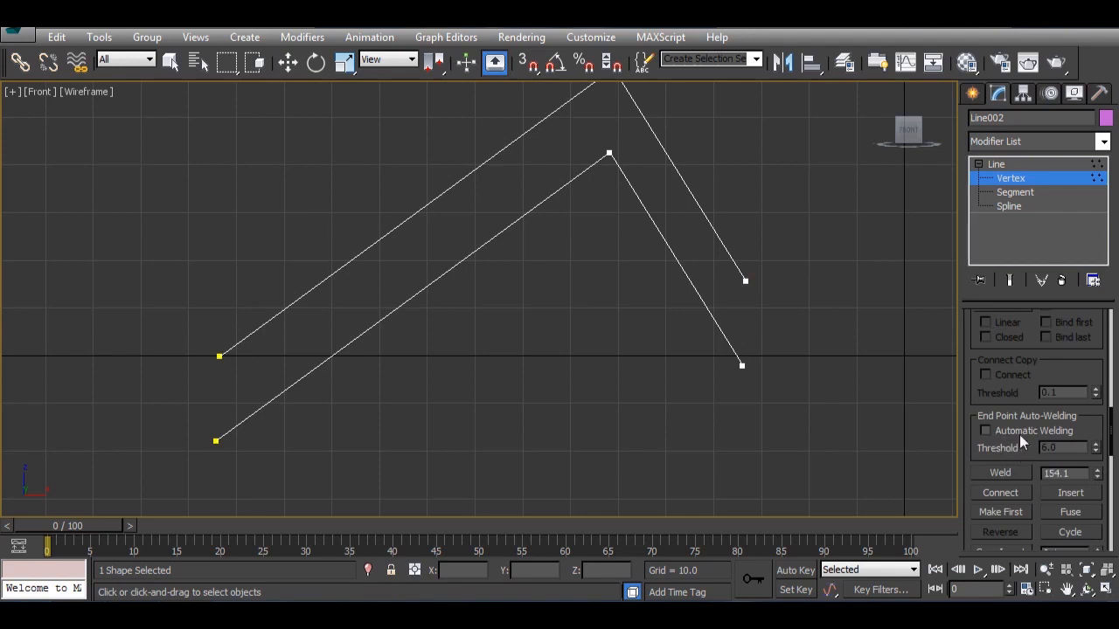
click(985, 431)
Step: Create line segments joining the two chevrons' open right ends and their open left ends
drag(746, 278, 772, 399)
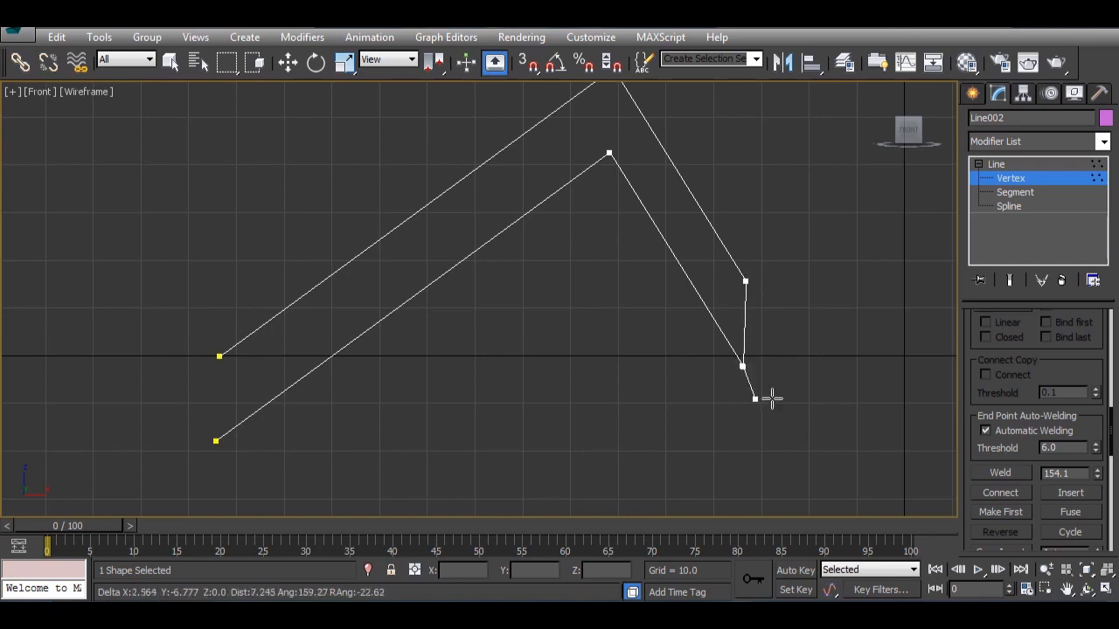
right_click(844, 375)
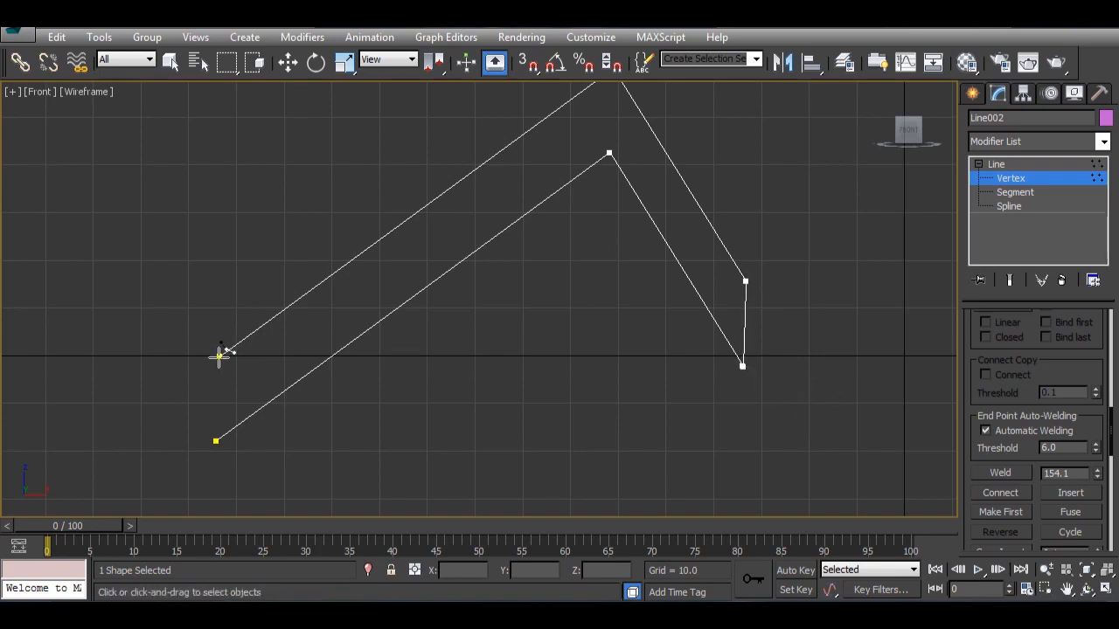
drag(220, 354, 215, 442)
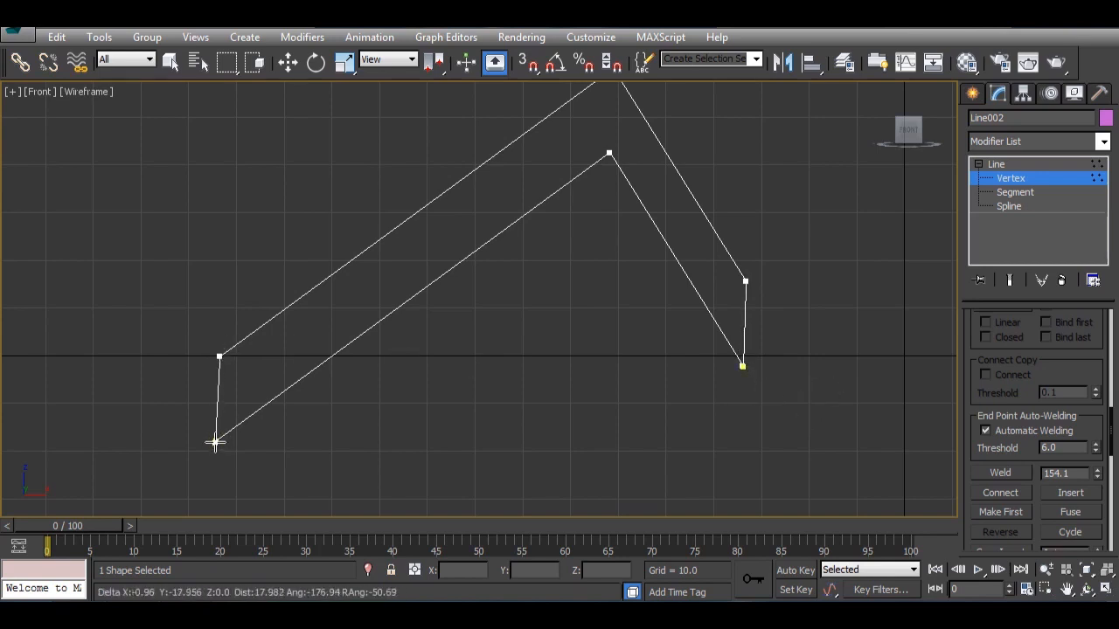
right_click(378, 419)
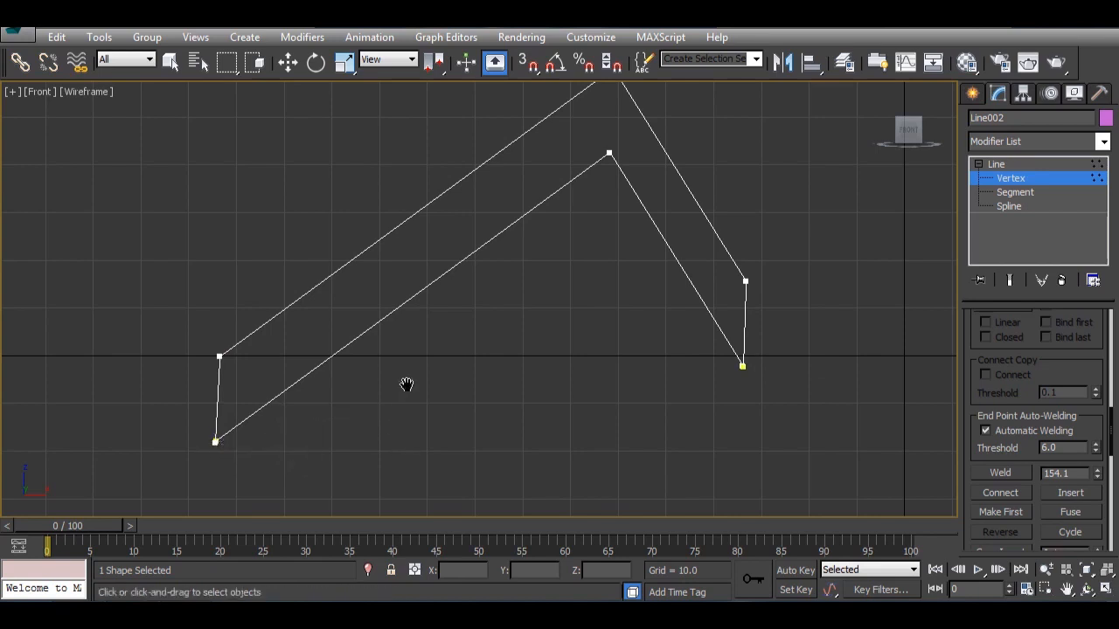
Step: Undo the left connecting segment and redraw it from the upper chevron's left end to the lower one's
middle_drag(407, 385, 317, 413)
scroll(318, 412, down, 3)
key(ctrl+z)
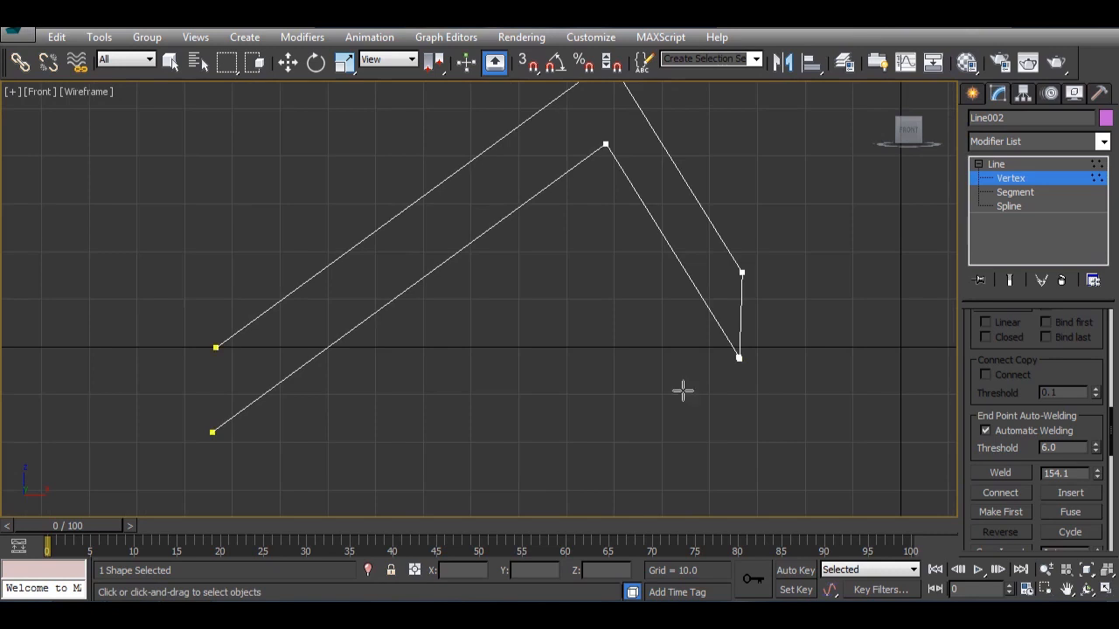
drag(743, 272, 758, 390)
drag(217, 347, 211, 432)
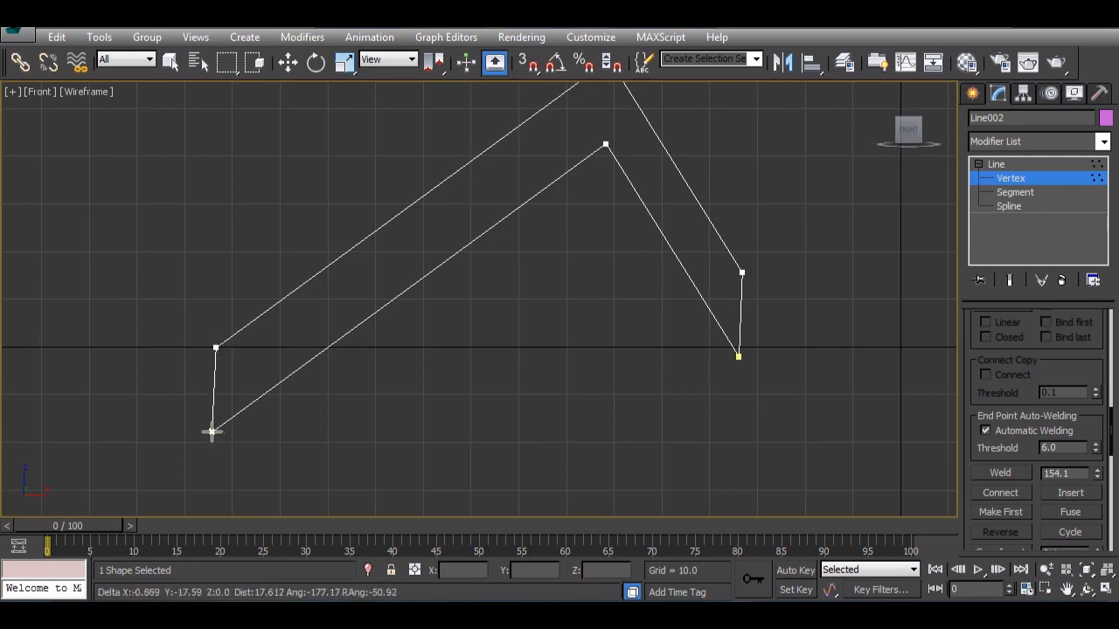
click(211, 431)
right_click(414, 441)
Step: Select the overlapping vertices at the chevron outline's lower left corner and weld them together
middle_drag(173, 404, 324, 327)
scroll(324, 328, up, 5)
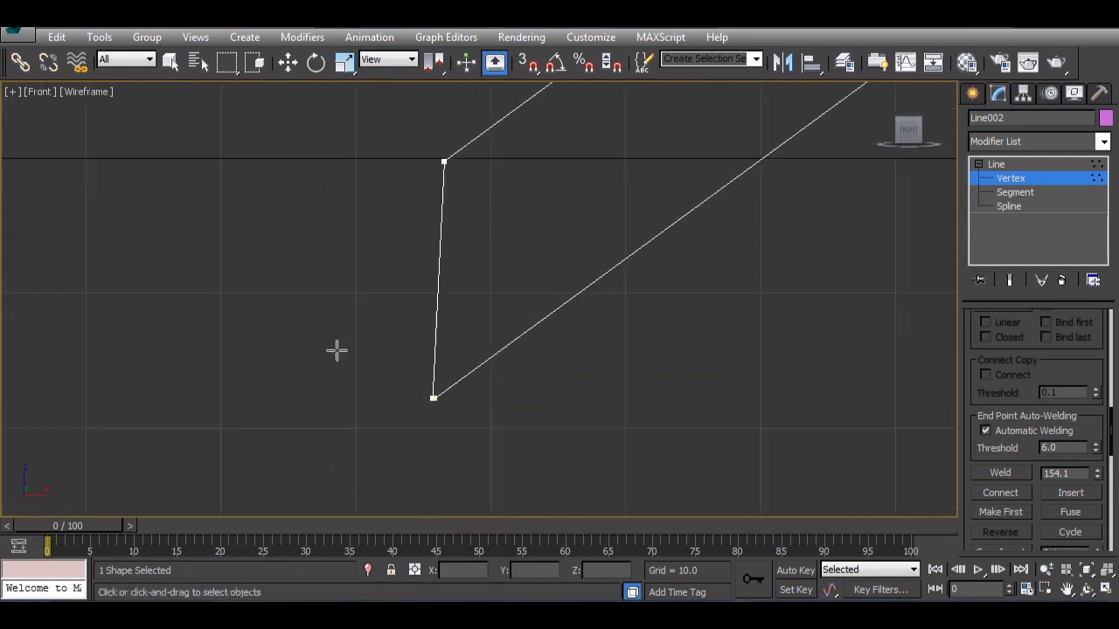
scroll(361, 355, up, 2)
middle_drag(422, 370, 268, 307)
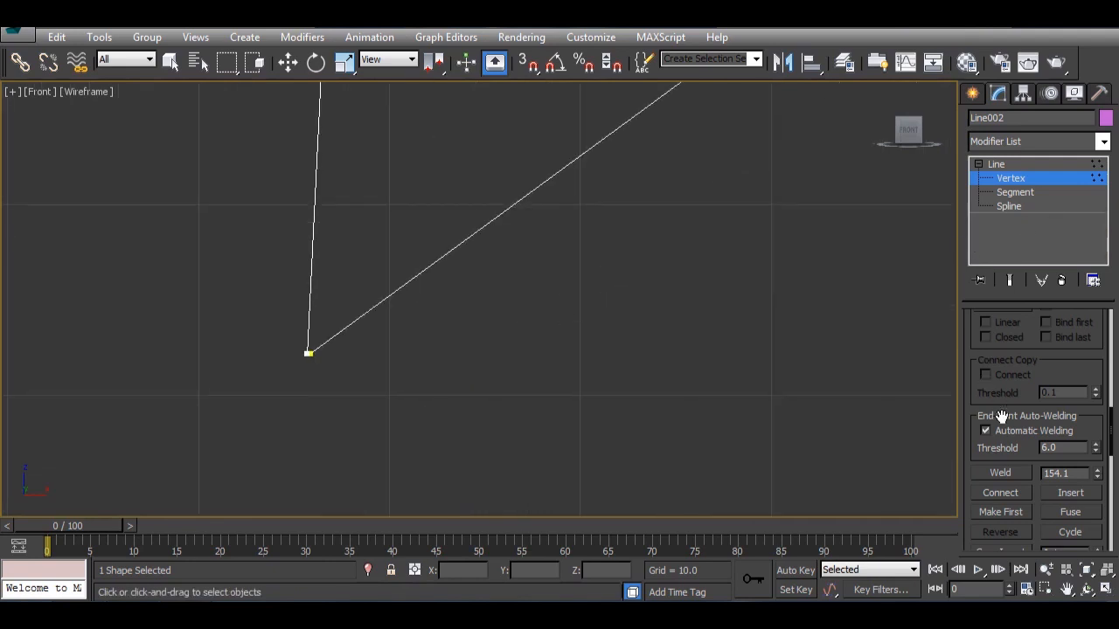
scroll(1037, 376, up, 2)
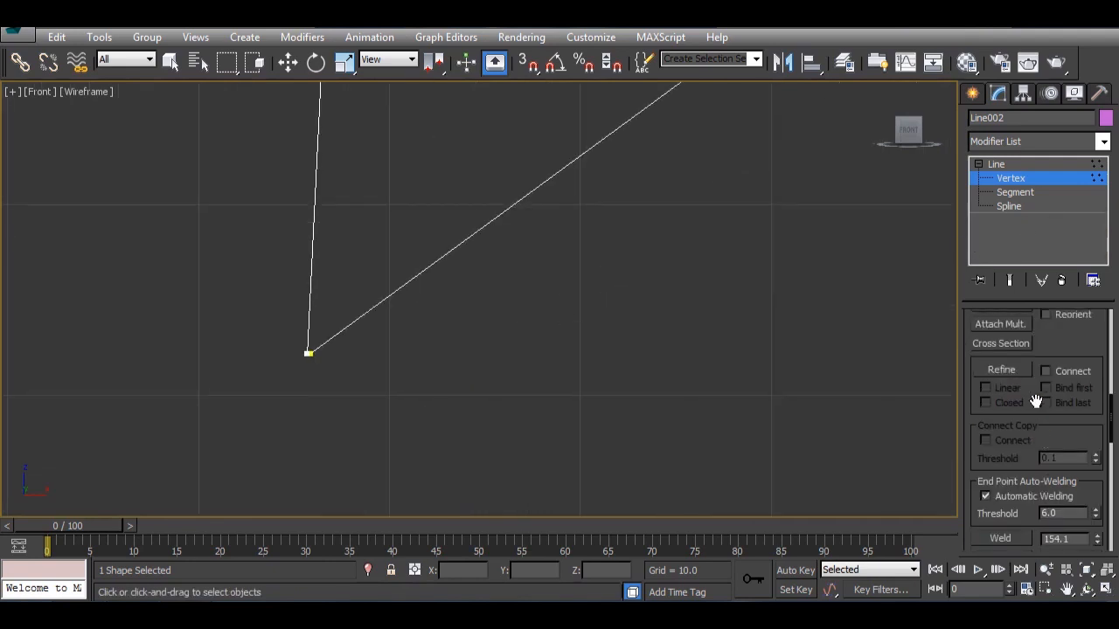
click(288, 62)
drag(285, 352, 558, 425)
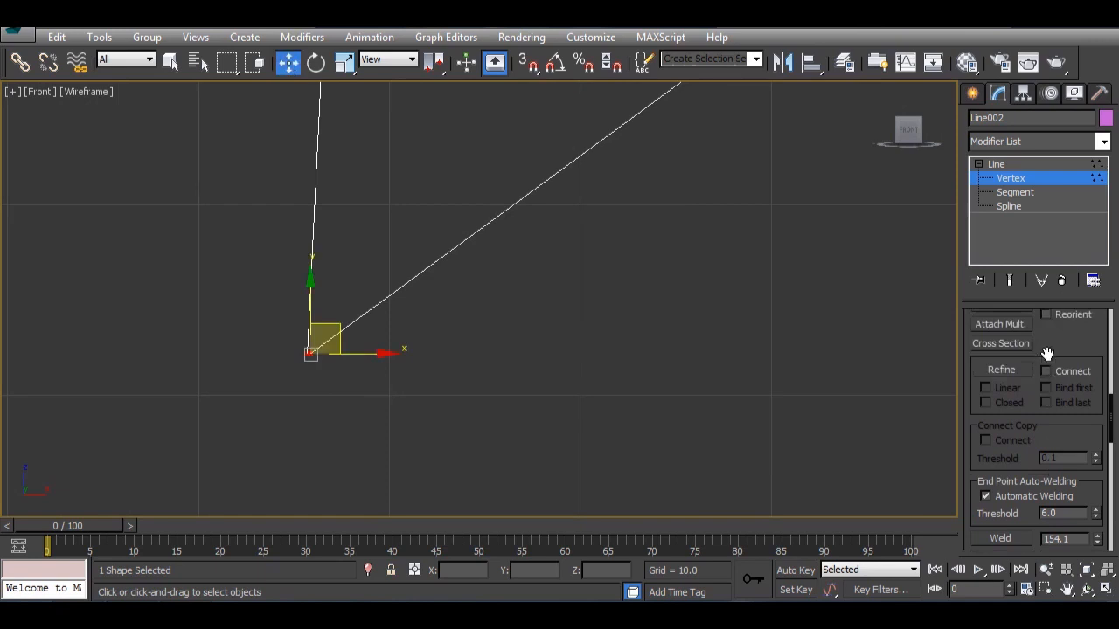
scroll(1047, 525, down, 2)
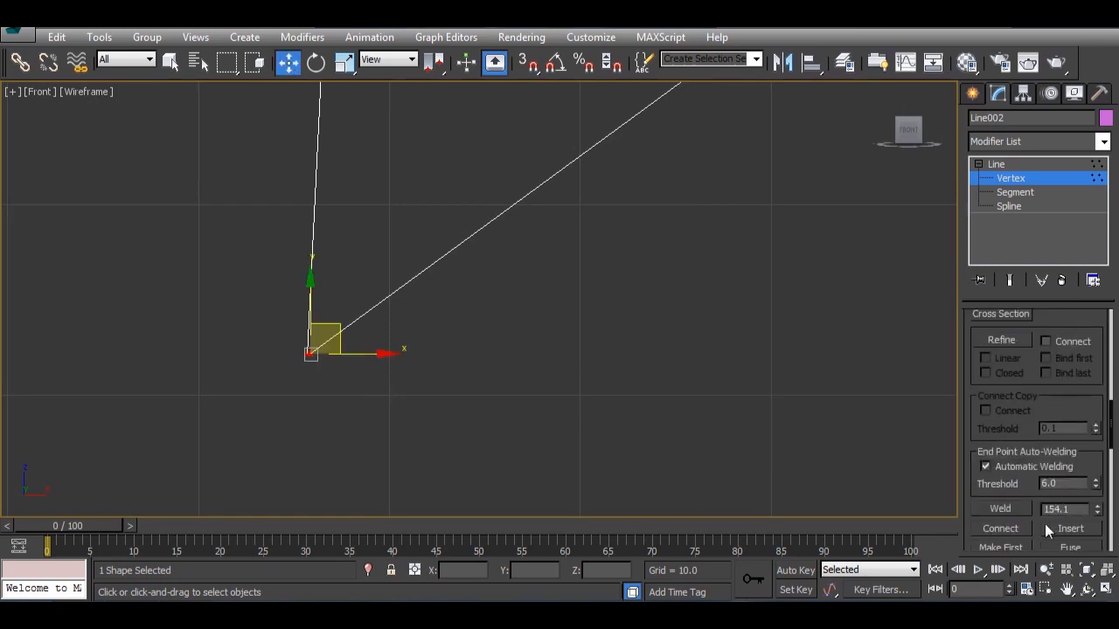
click(1000, 509)
Step: Select the overlapping vertices at the chevron outline's lower right corner and weld them into one
scroll(695, 362, down, 3)
middle_drag(670, 379, 520, 267)
scroll(569, 297, up, 5)
middle_drag(546, 225, 618, 376)
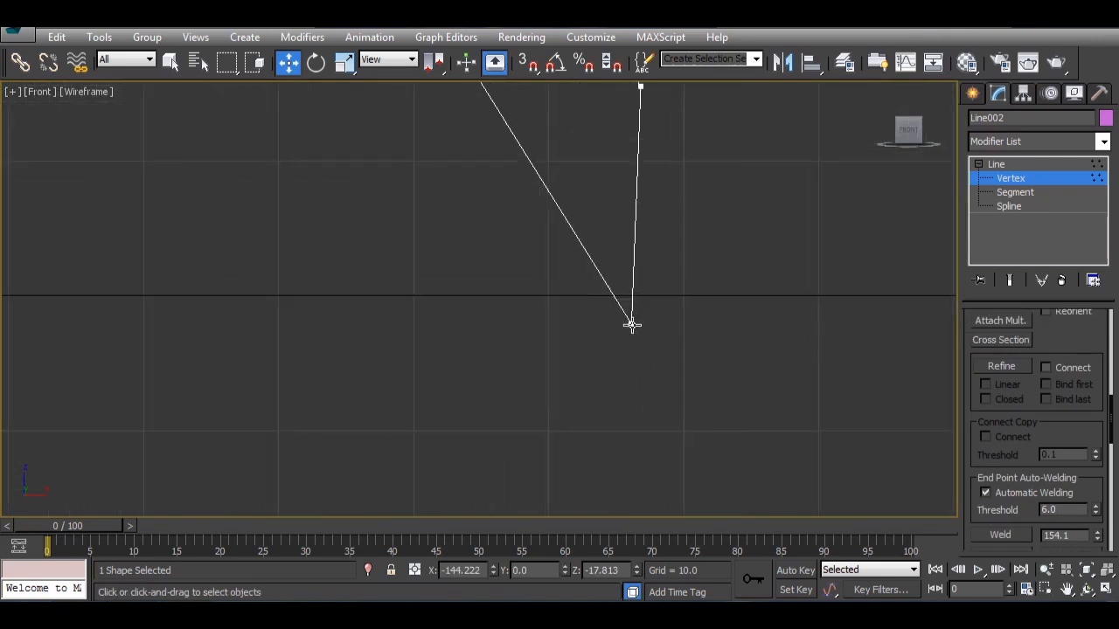
drag(631, 324, 600, 392)
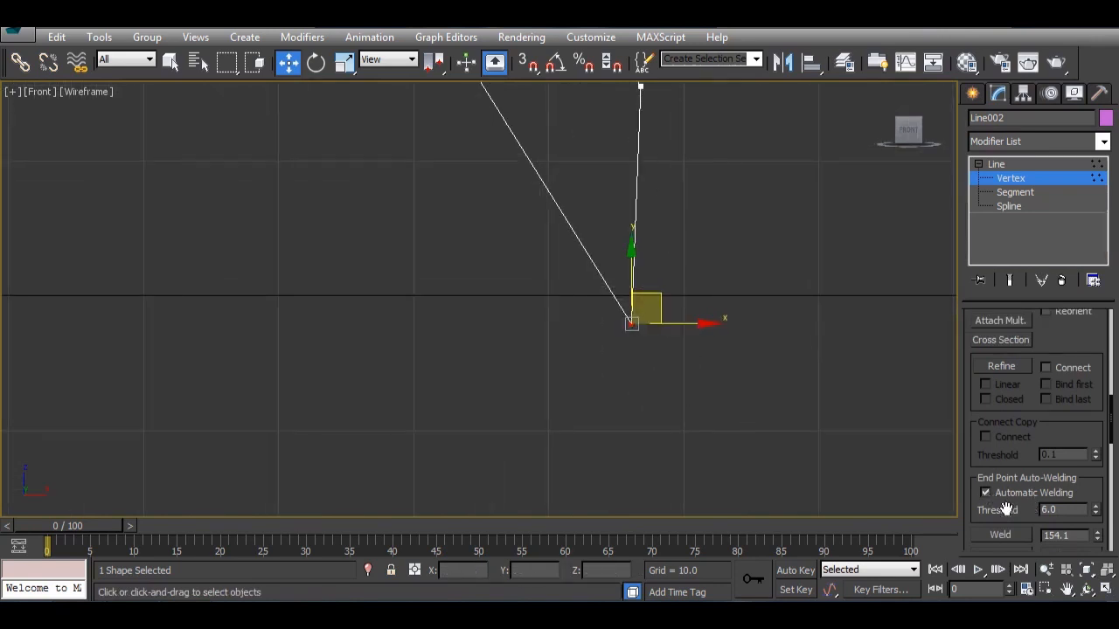
click(999, 535)
scroll(540, 341, down, 6)
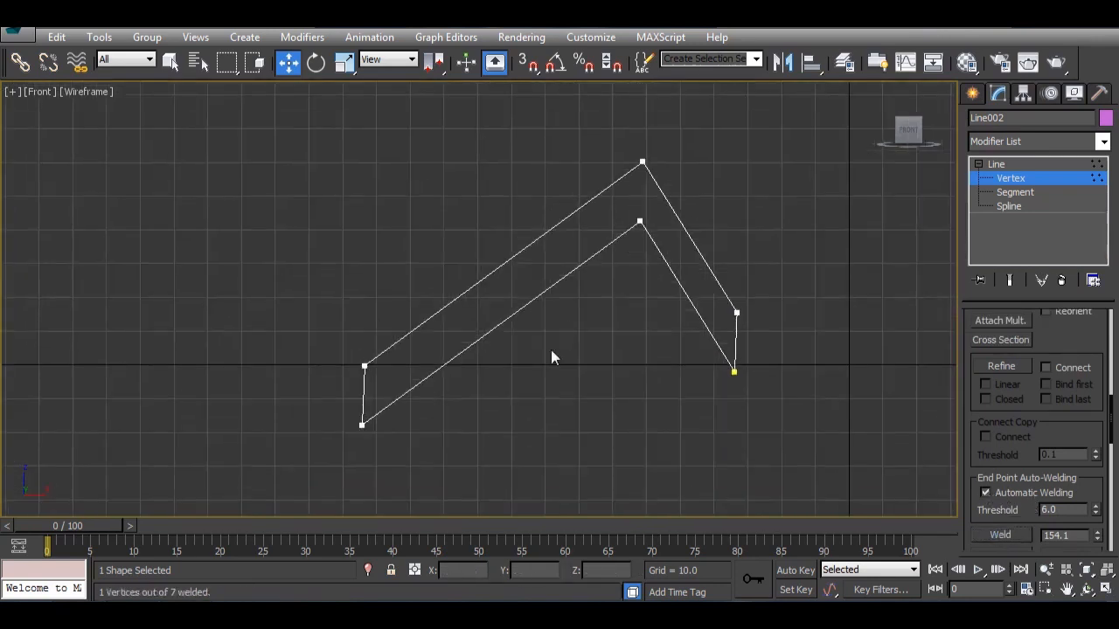
Step: Test the outline's closure by moving its upper right-end vertex slightly outward, and undo the move
drag(739, 314, 753, 315)
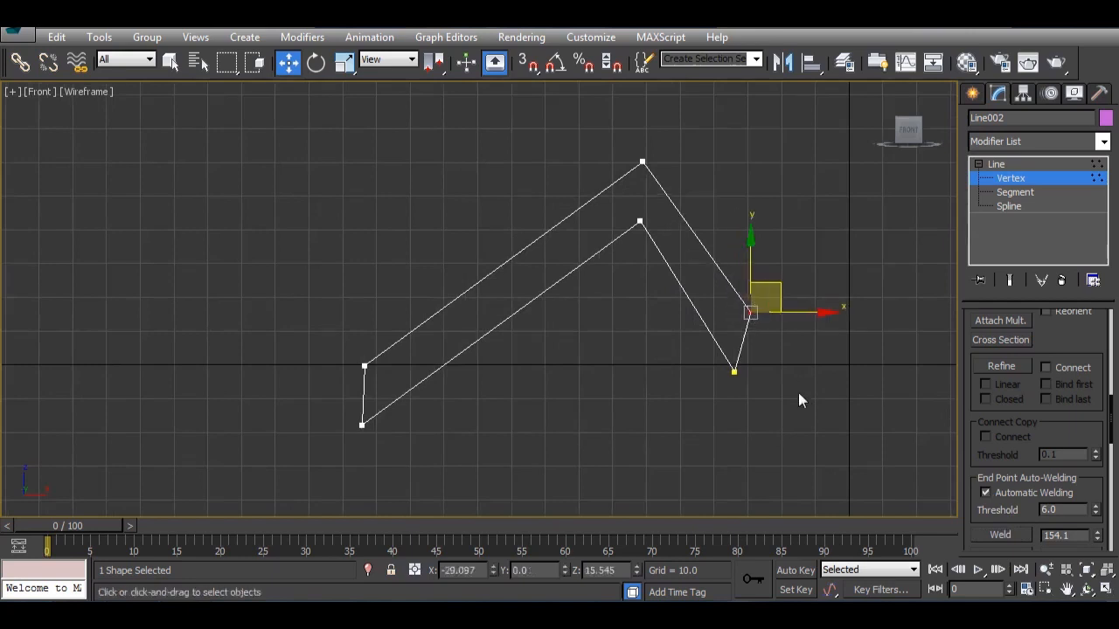
key(ctrl+z)
key(ctrl+z)
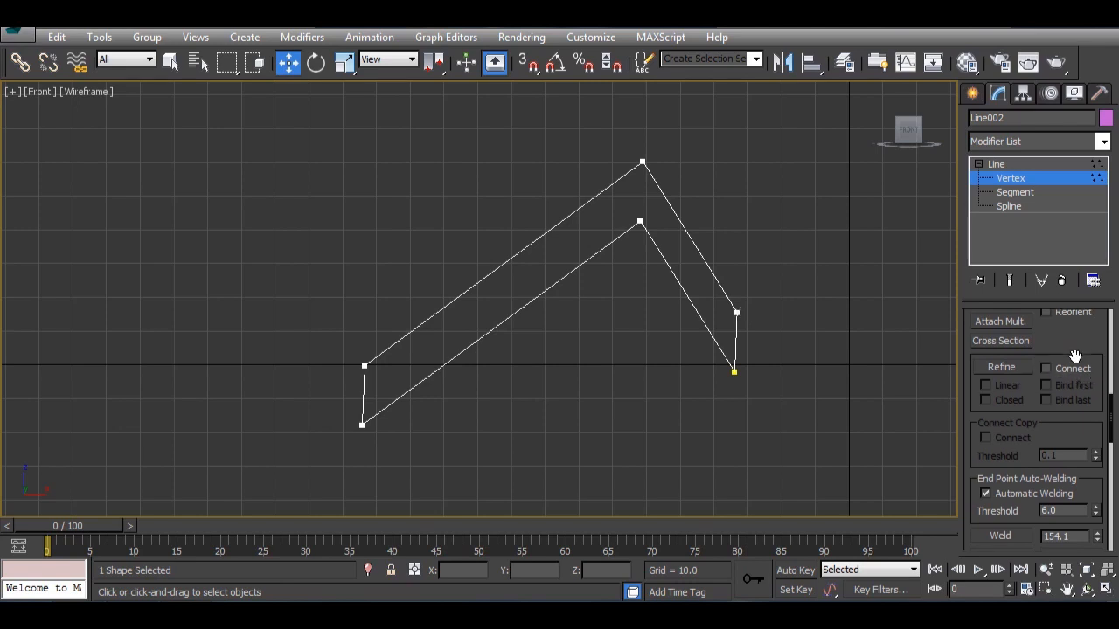
Step: Leave vertex editing and draw a rectangle about 54.7 long and 14.2 wide crossing the upper edge of the chevron's left arm
scroll(1074, 319, up, 3)
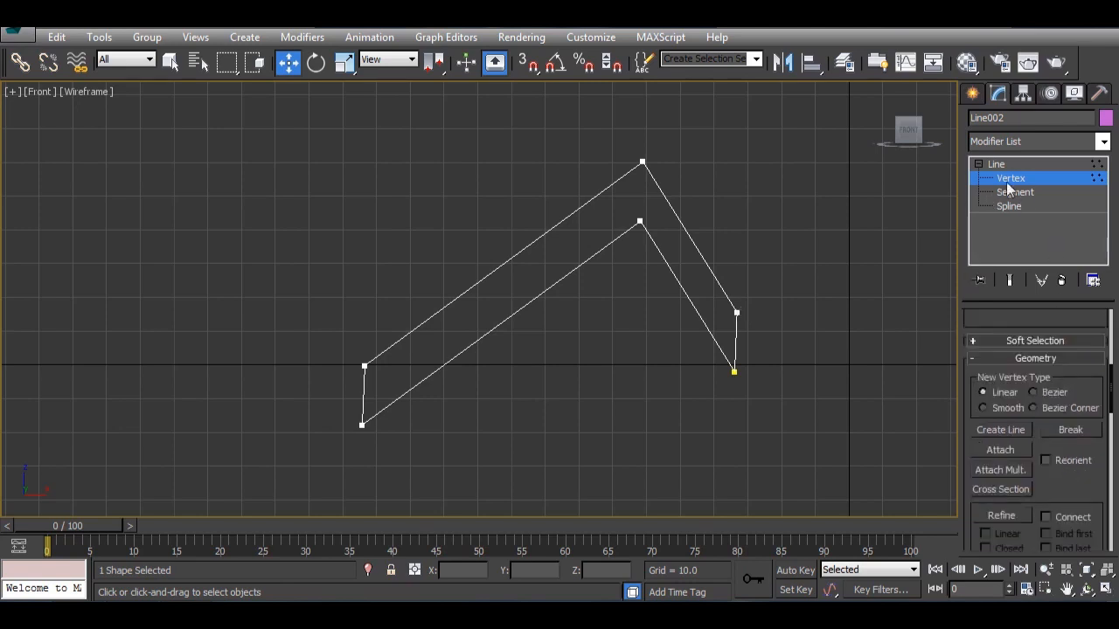
click(996, 164)
click(973, 94)
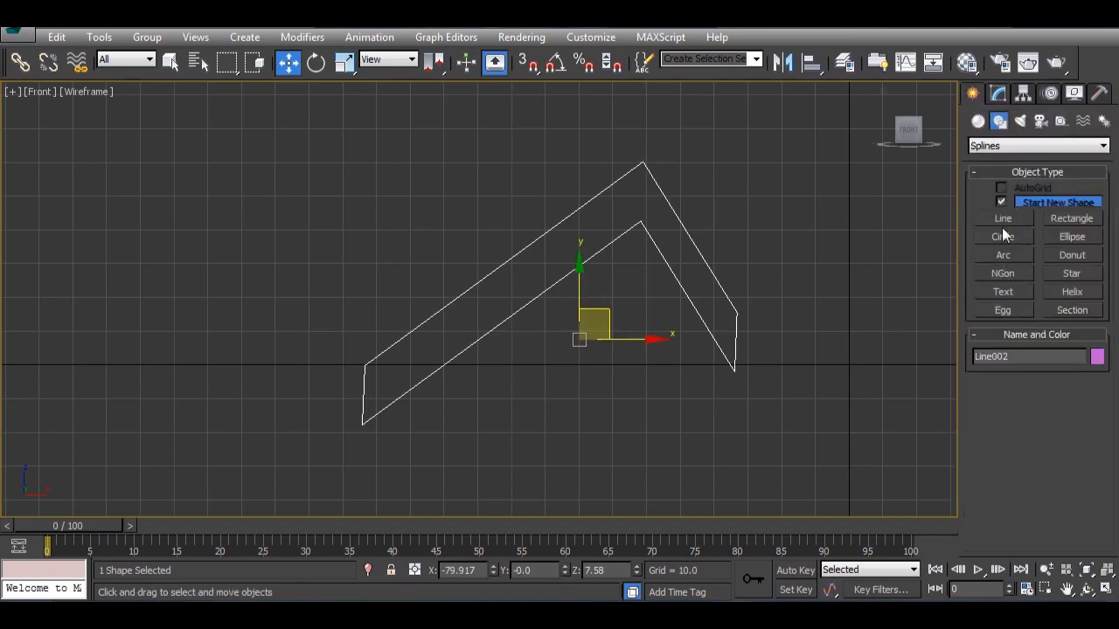
click(1073, 220)
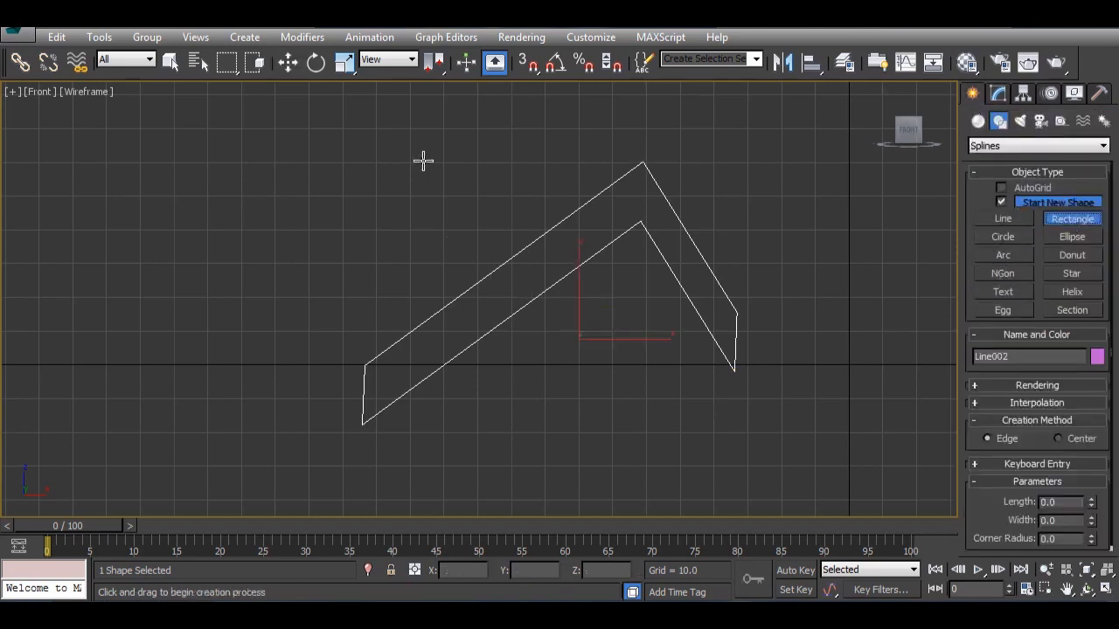
mouse_move(423, 160)
mouse_down()
mouse_move(492, 411)
mouse_move(488, 470)
mouse_move(469, 342)
mouse_move(460, 341)
mouse_move(471, 345)
mouse_up()
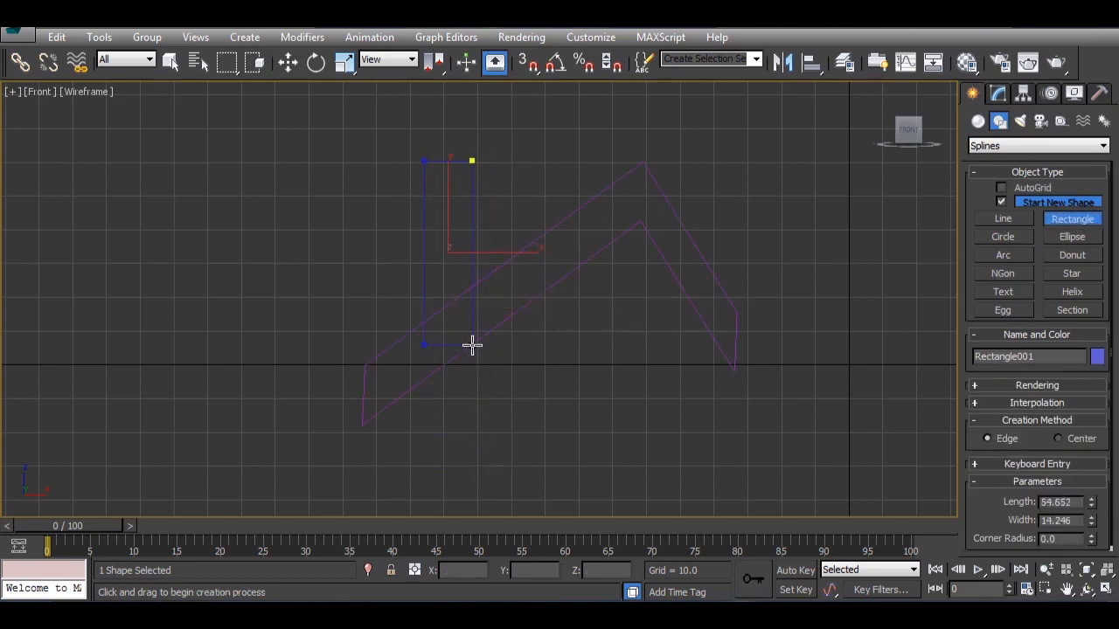
click(289, 68)
Step: Attach the rectangle to the chevron outline so both splines belong to one shape
click(329, 206)
drag(410, 295, 461, 400)
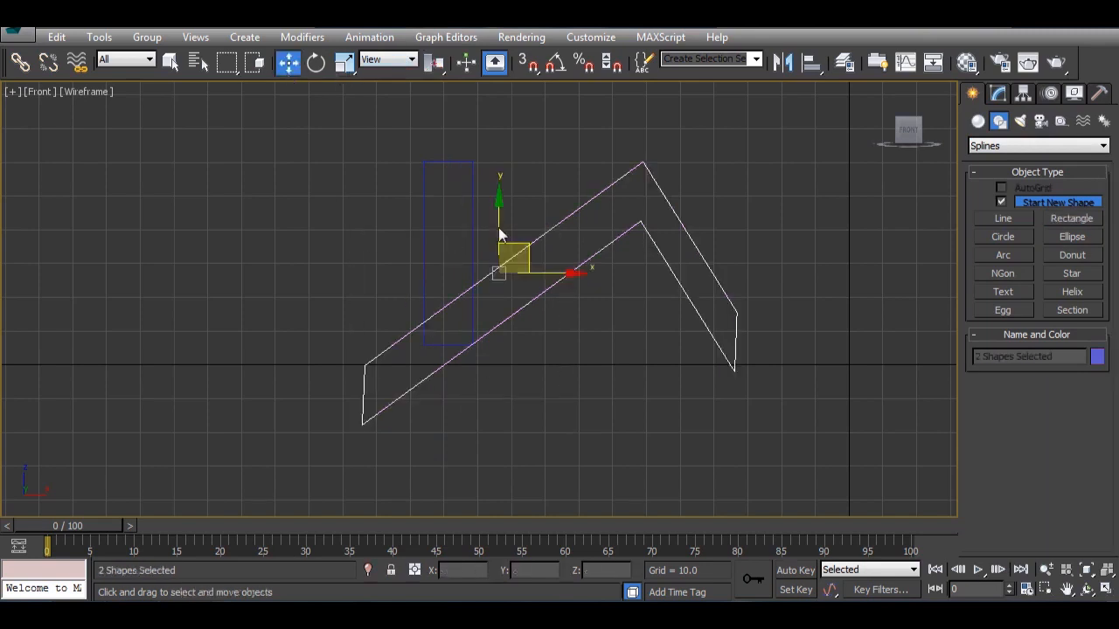
click(999, 94)
click(758, 299)
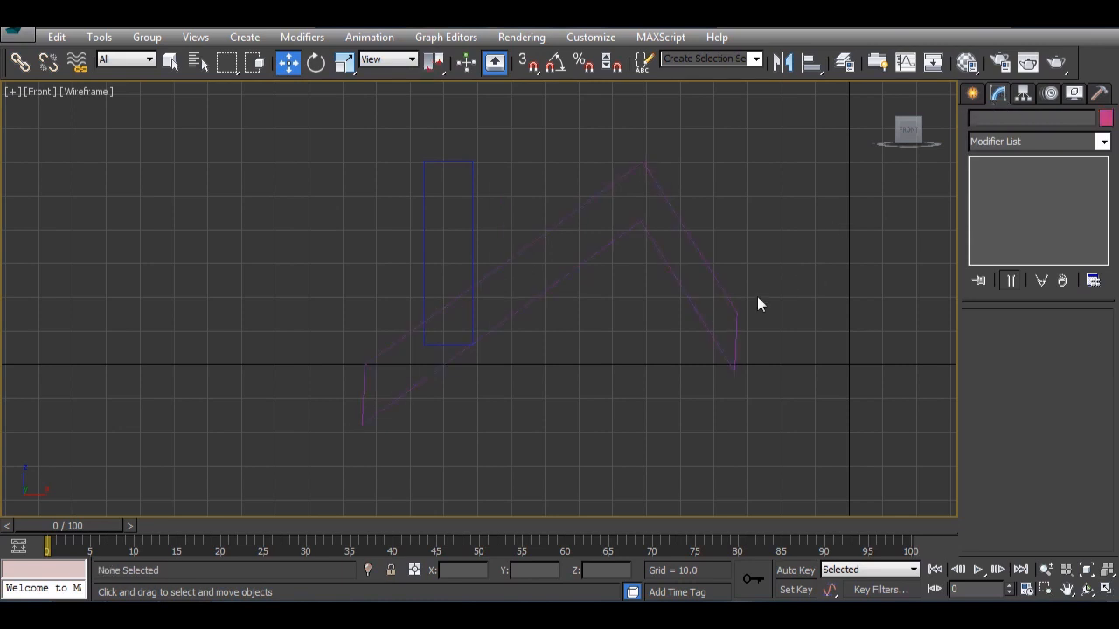
click(734, 300)
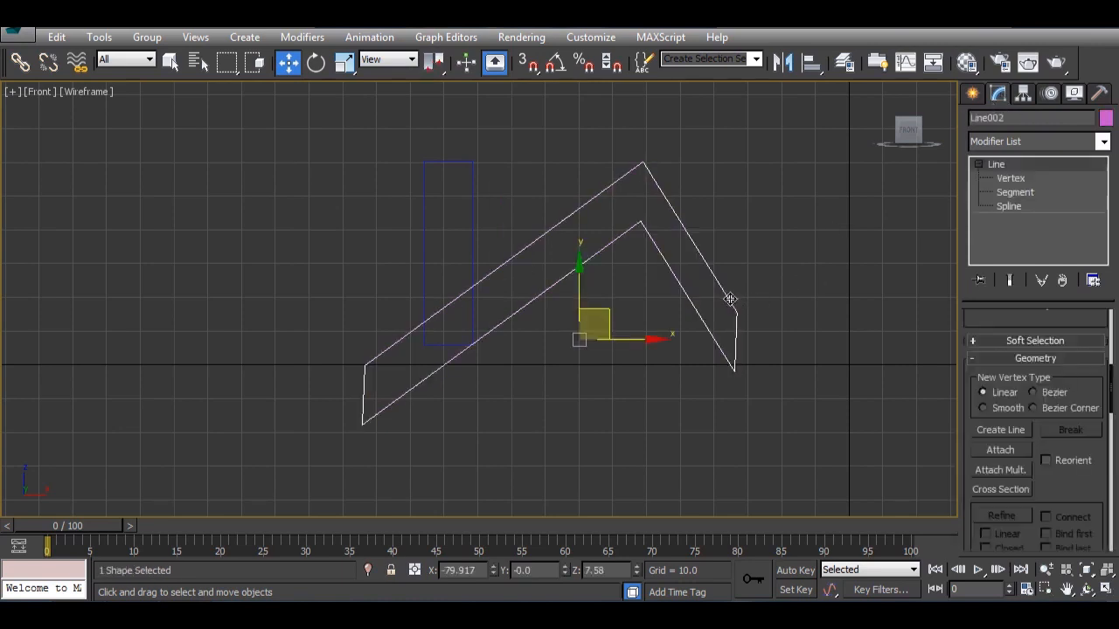
click(996, 449)
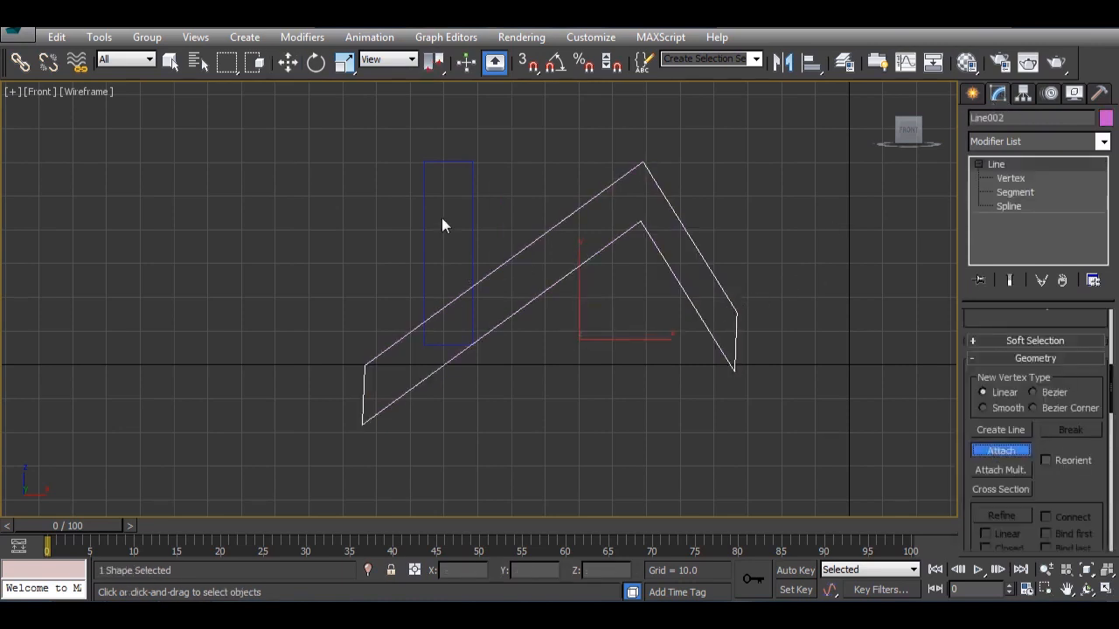
click(472, 234)
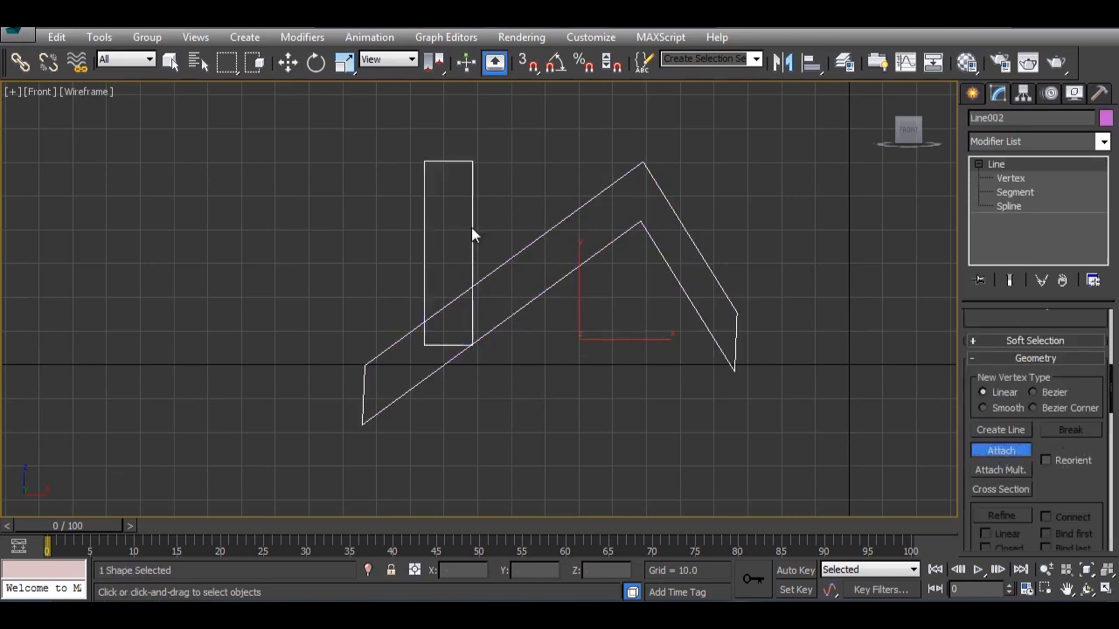
click(1005, 451)
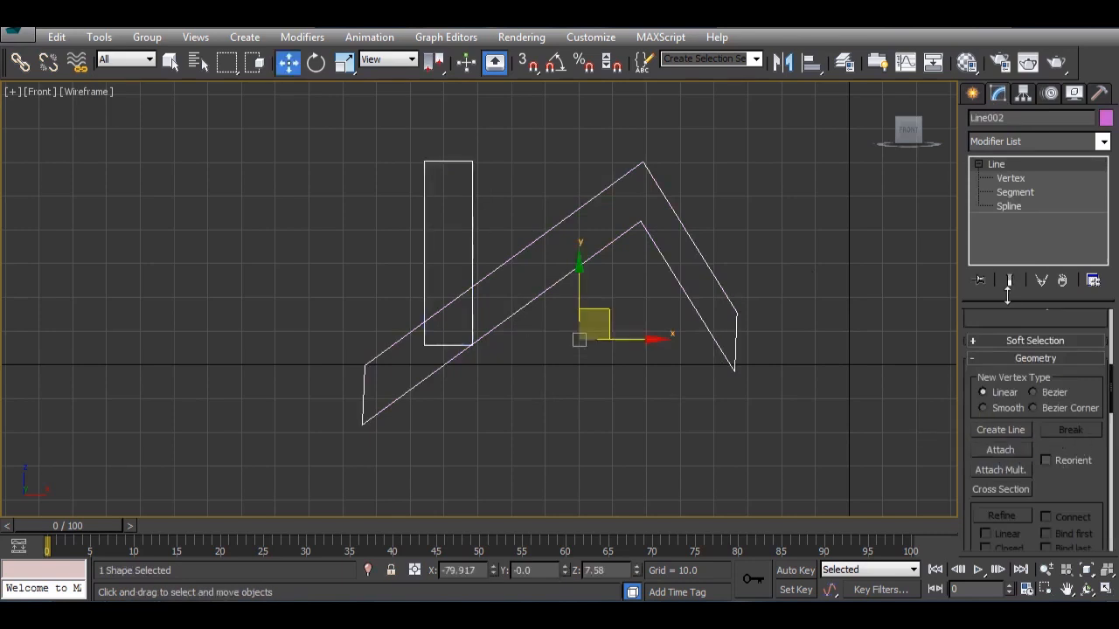
Step: Select the rectangle at spline level and move it up about 2.3 units so its base lies within the chevron's arm
click(1014, 206)
click(472, 250)
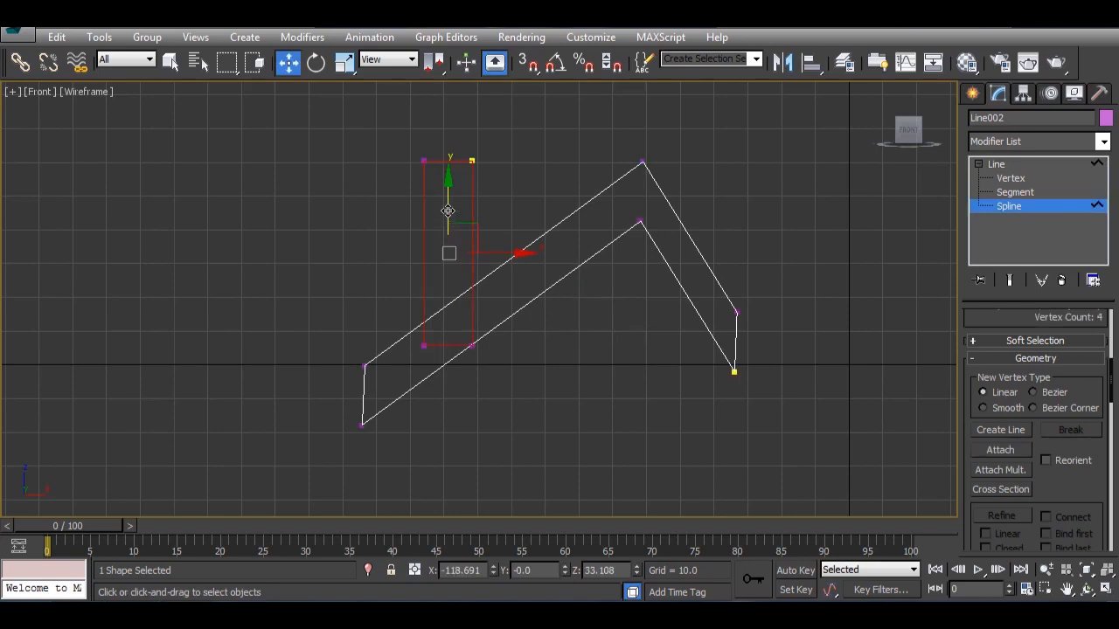
drag(447, 210, 448, 204)
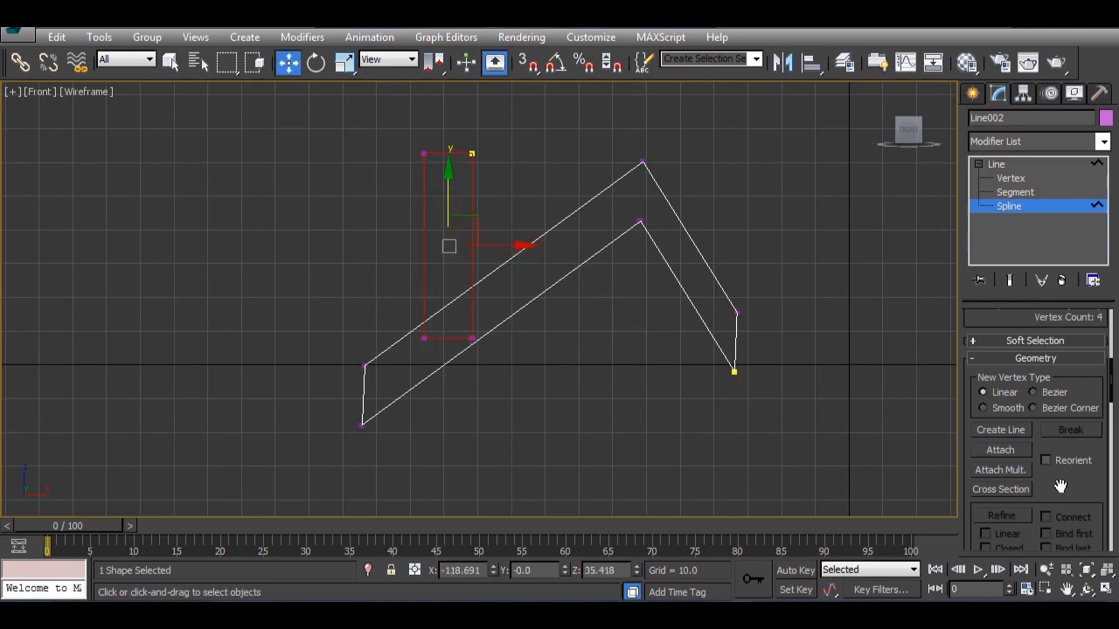
Step: Merge the rectangle spline with the chevron using a Boolean Union, and undo the operation
drag(1060, 486, 1063, 279)
scroll(1092, 372, down, 8)
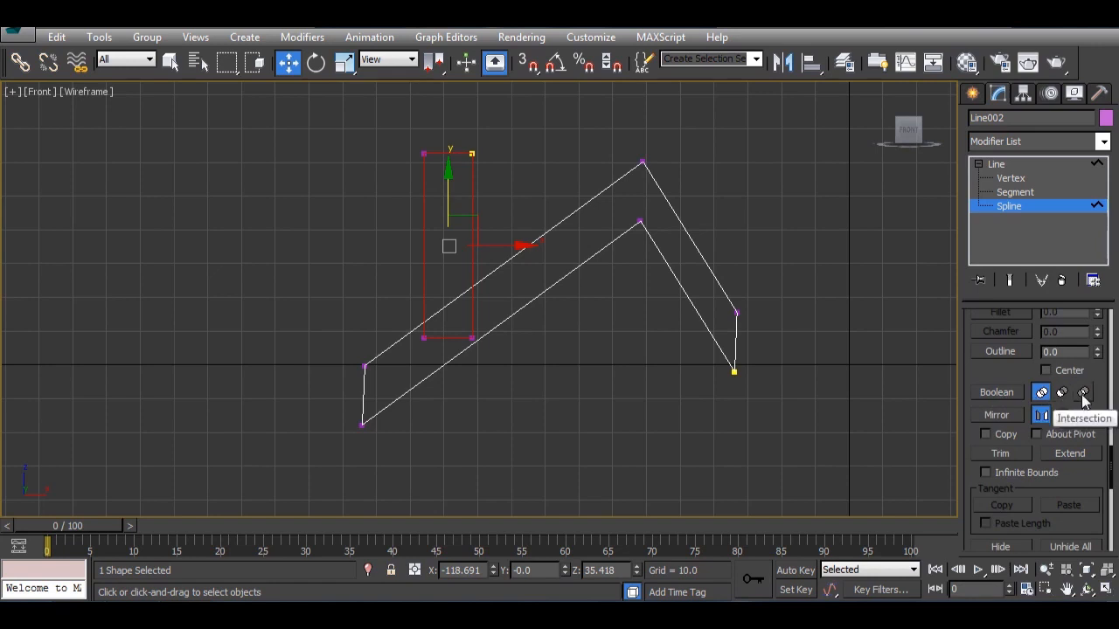
scroll(1082, 398, down, 1)
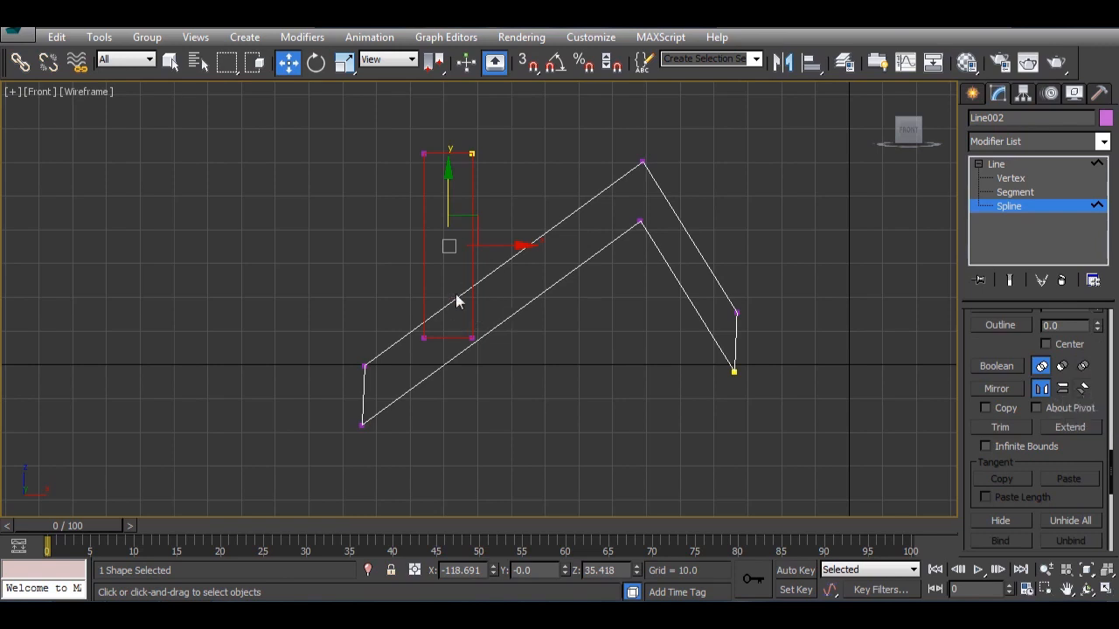
click(997, 367)
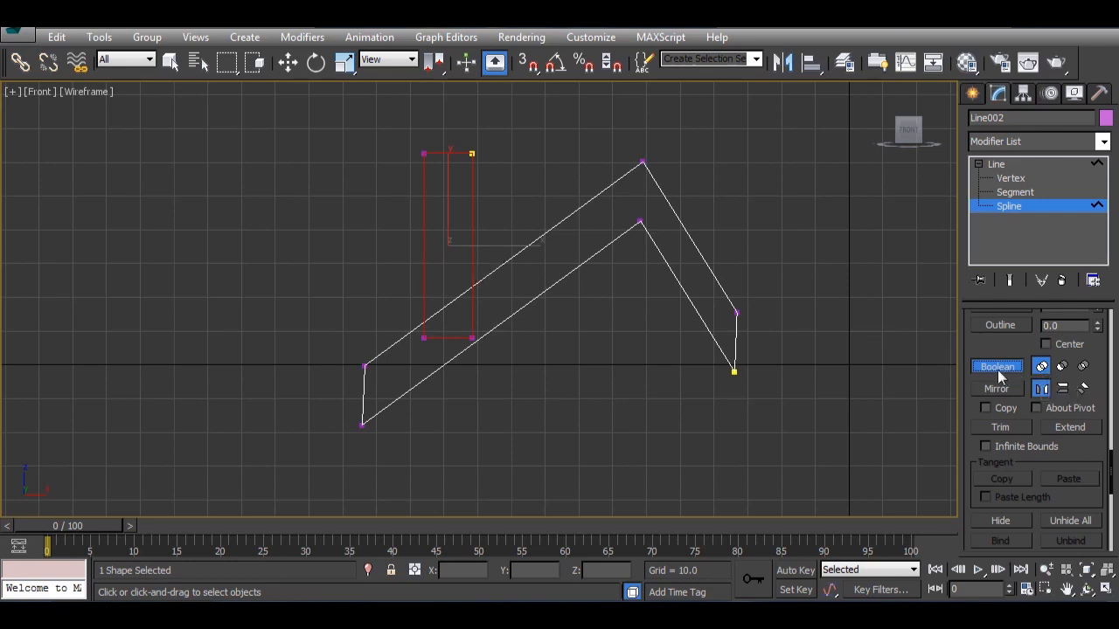
click(533, 301)
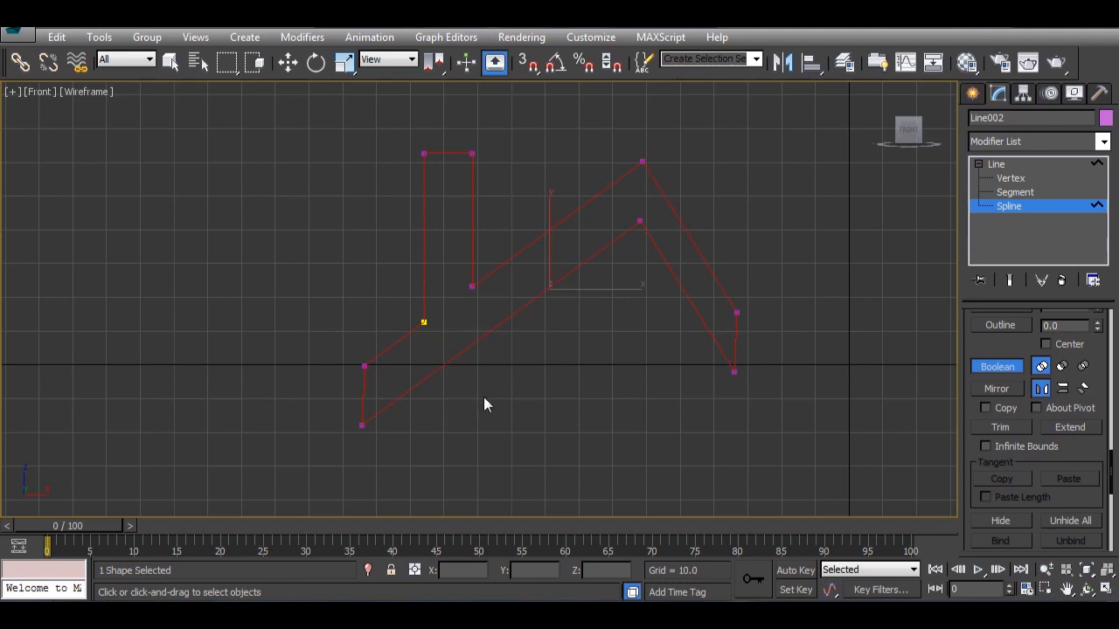
key(ctrl+z)
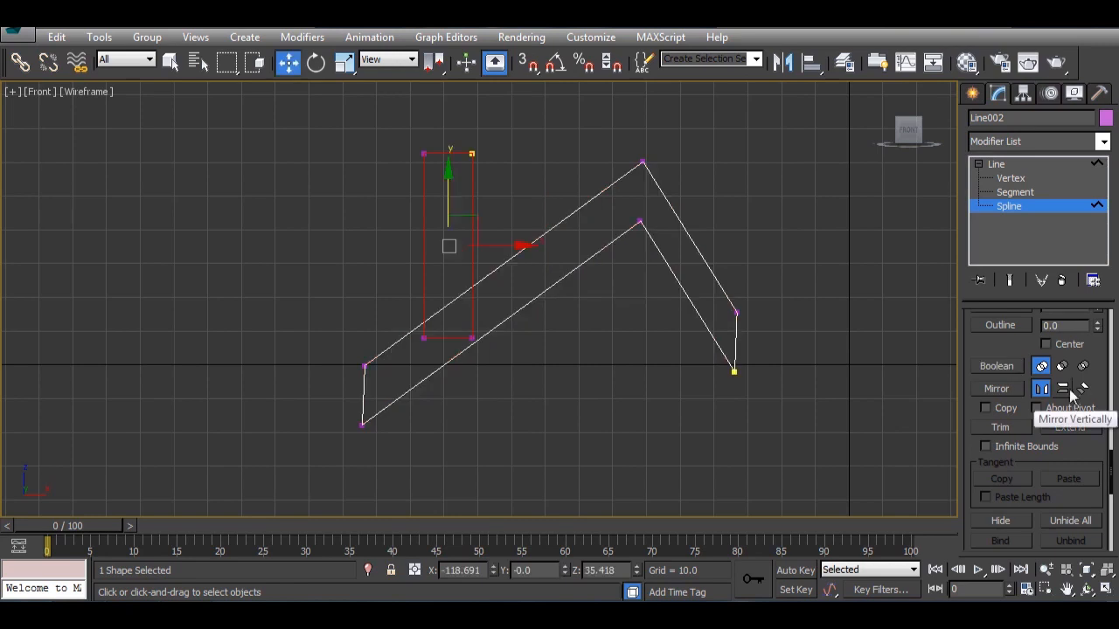
Step: Cut the chevron from the rectangle spline using a Boolean Subtraction, and undo the operation
click(1062, 367)
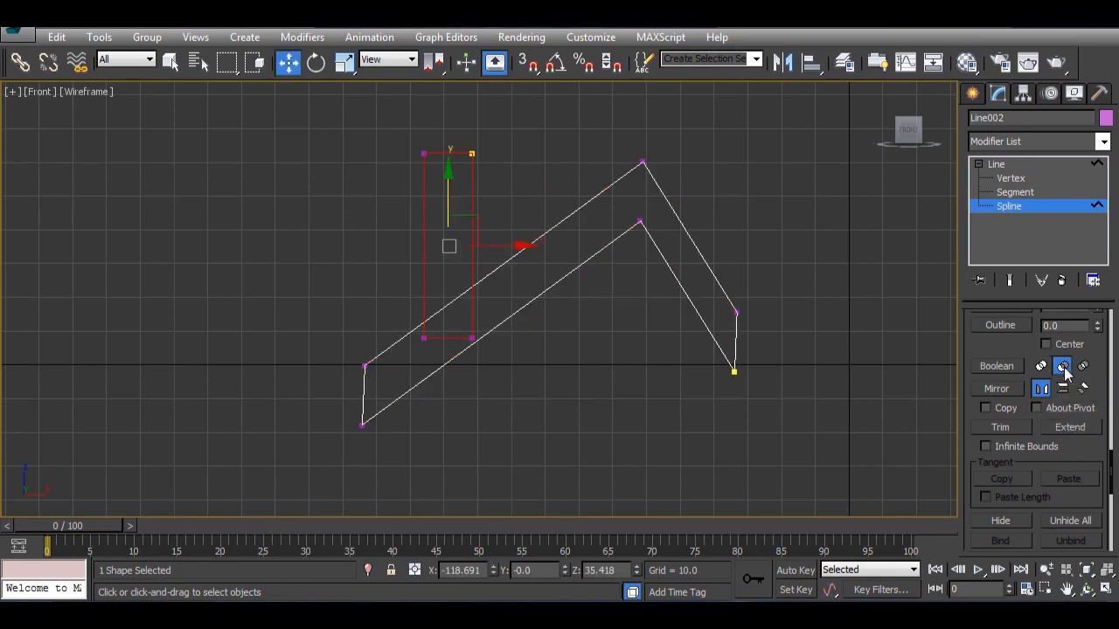
click(997, 366)
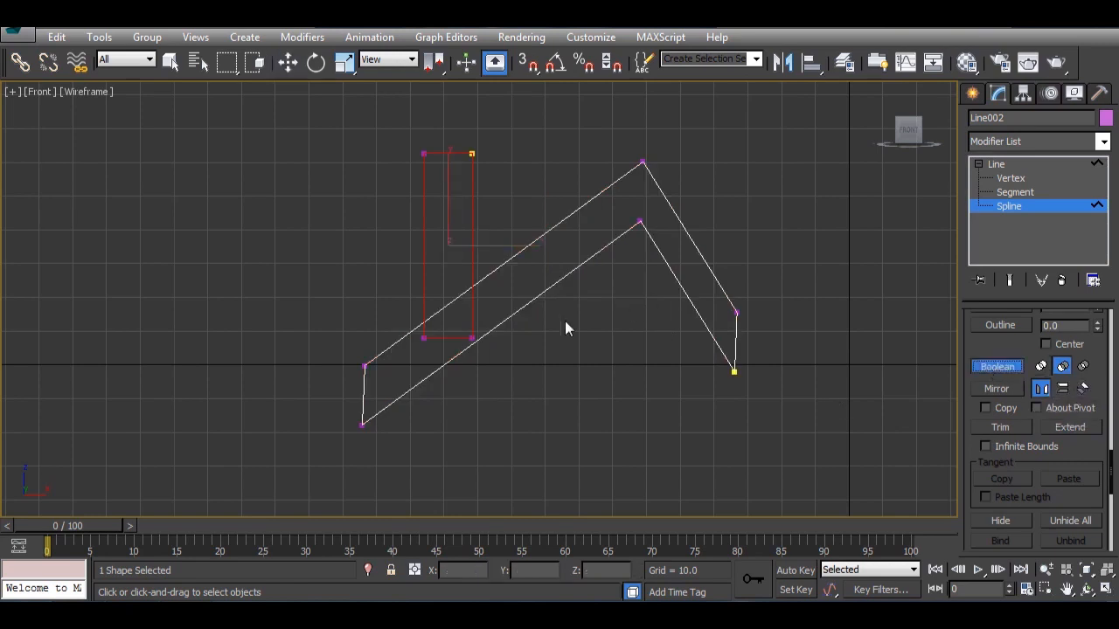
click(526, 305)
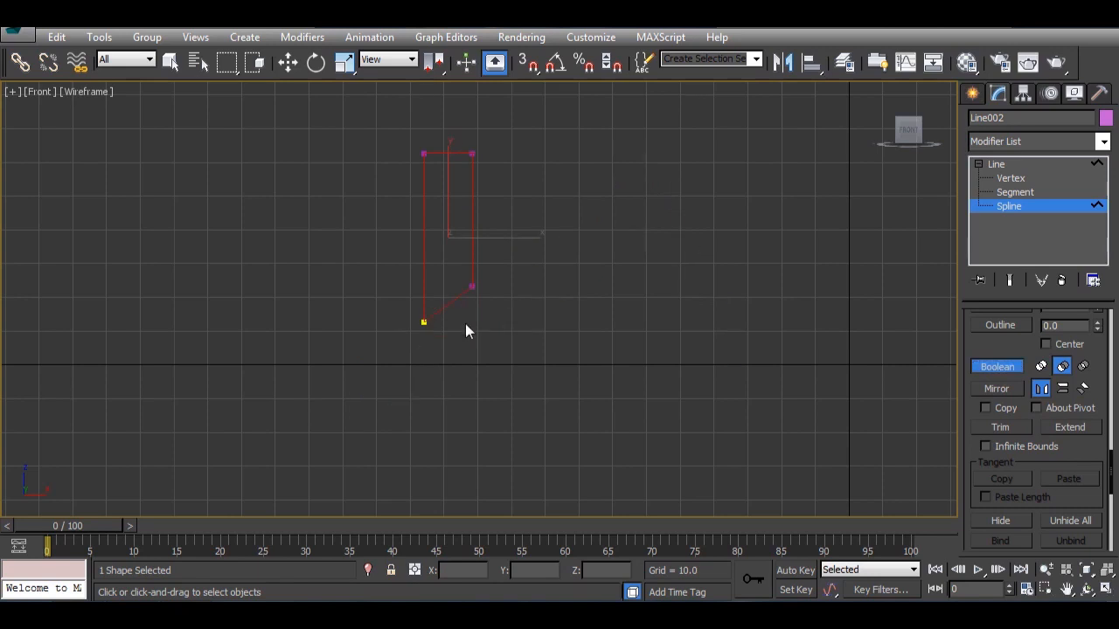
key(ctrl+z)
Step: Reduce the rectangle and chevron splines to their overlapping area using a Boolean Intersection
click(1083, 367)
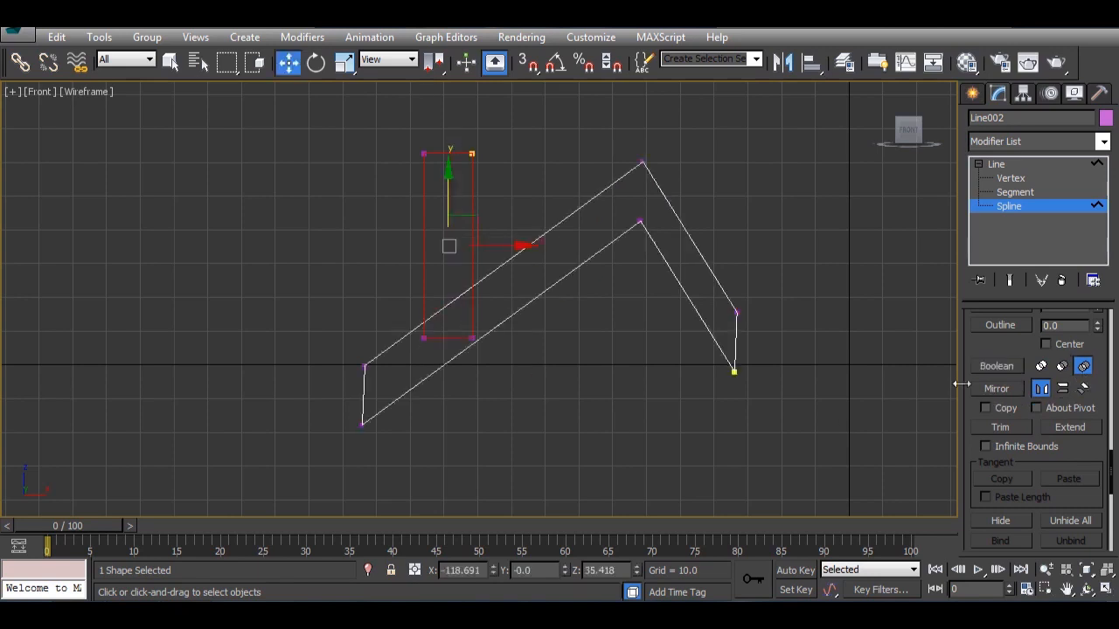
click(996, 366)
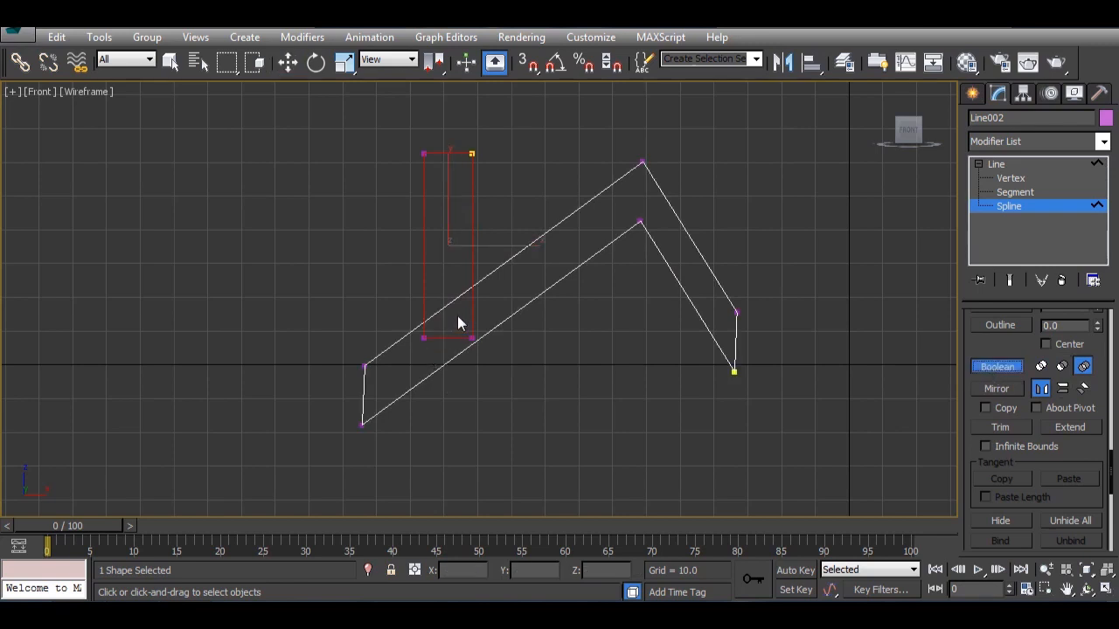
click(506, 318)
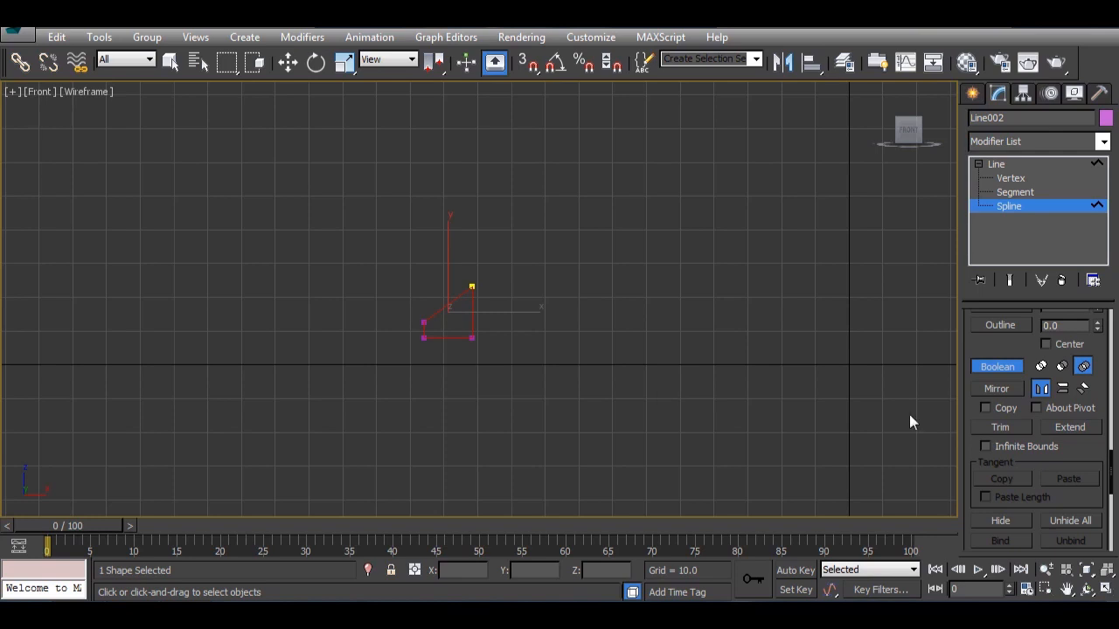
key(w)
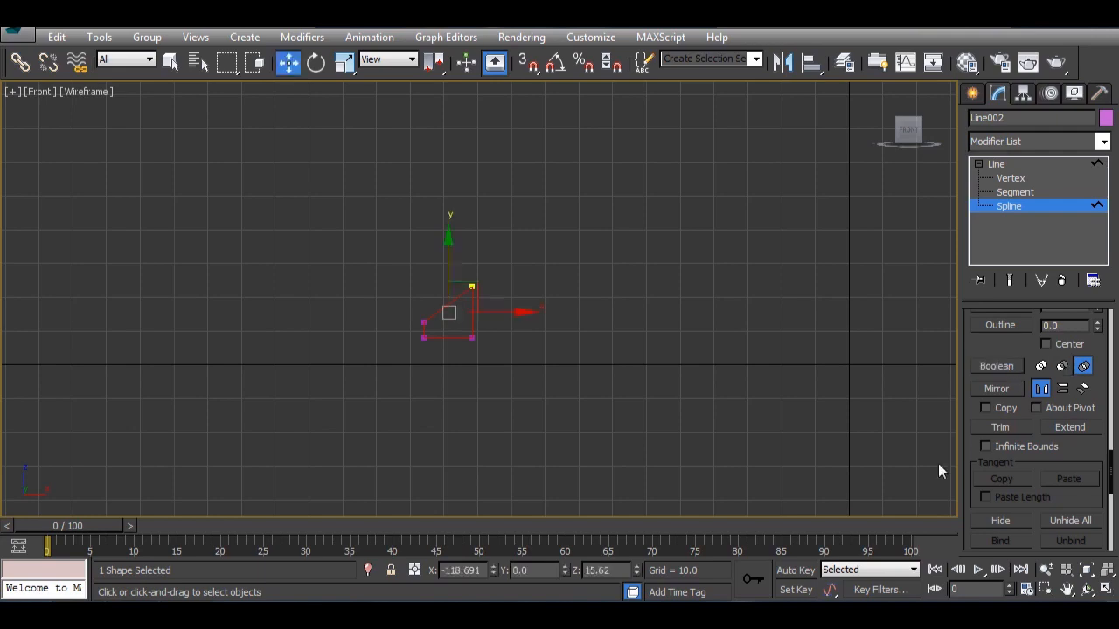